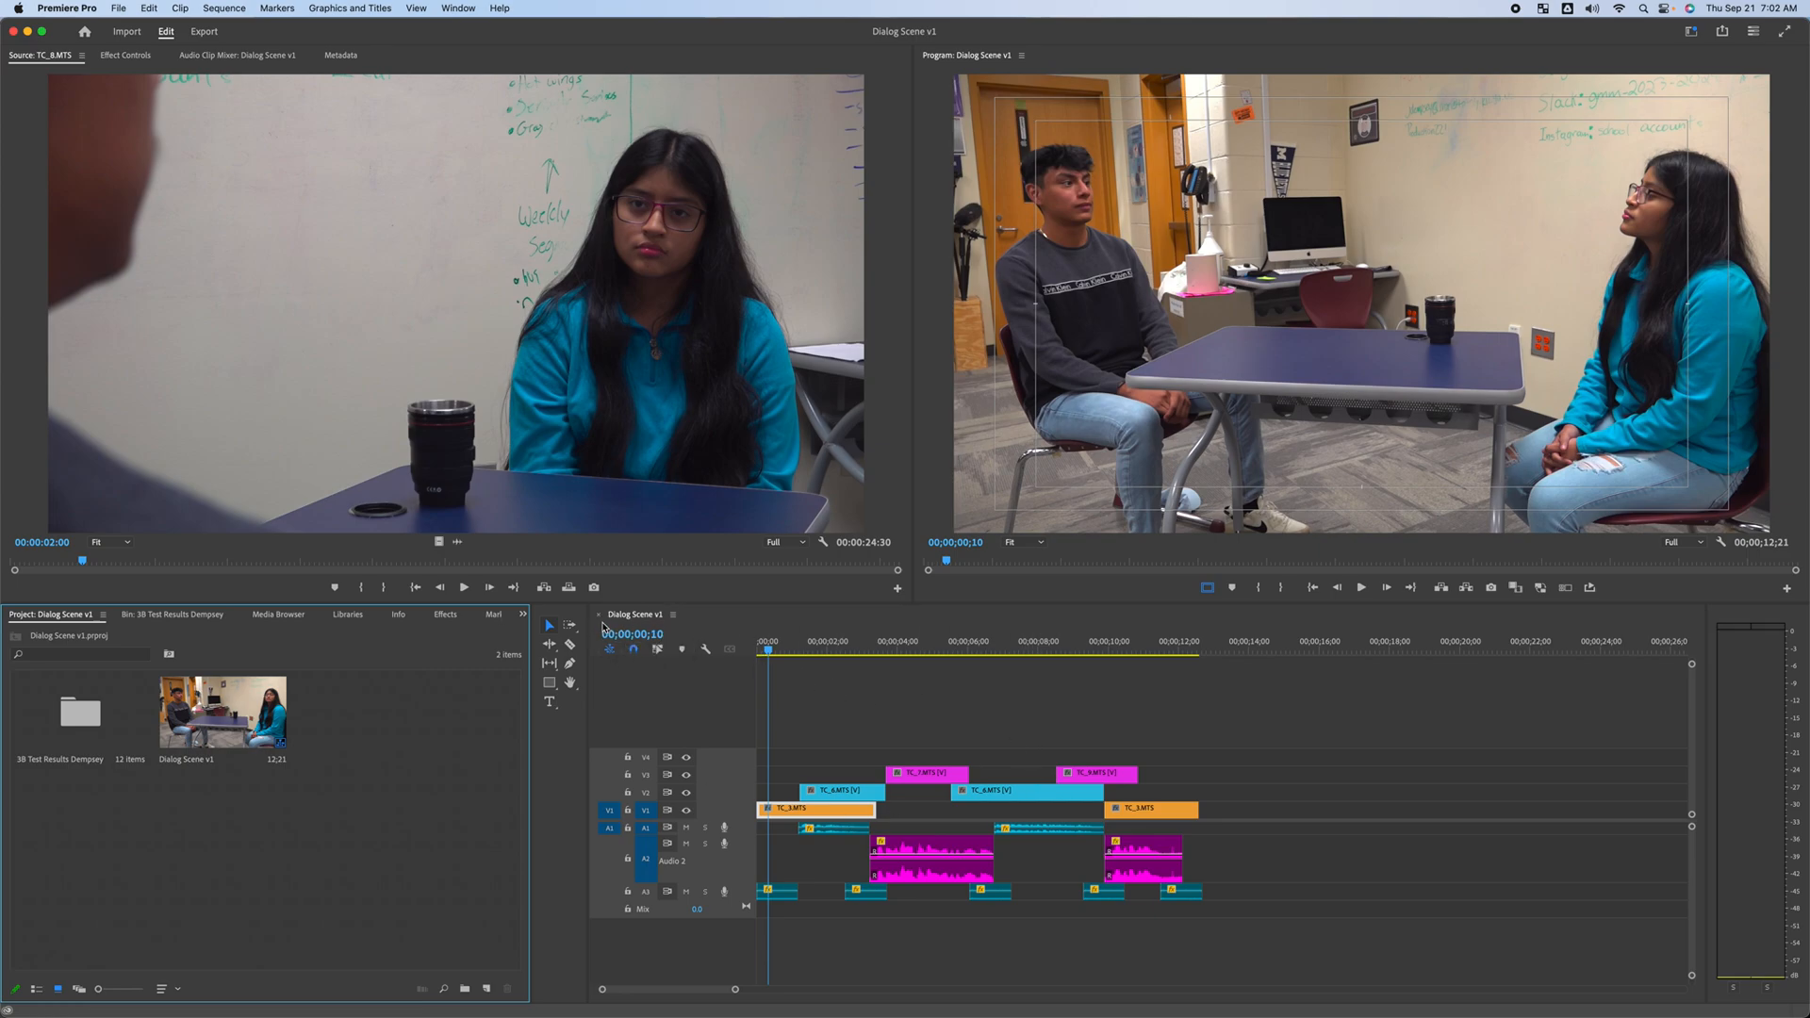
Close the Dialog Scene v1 sequence in the timeline
{"action": "left_click", "coordinate": [637, 622]}
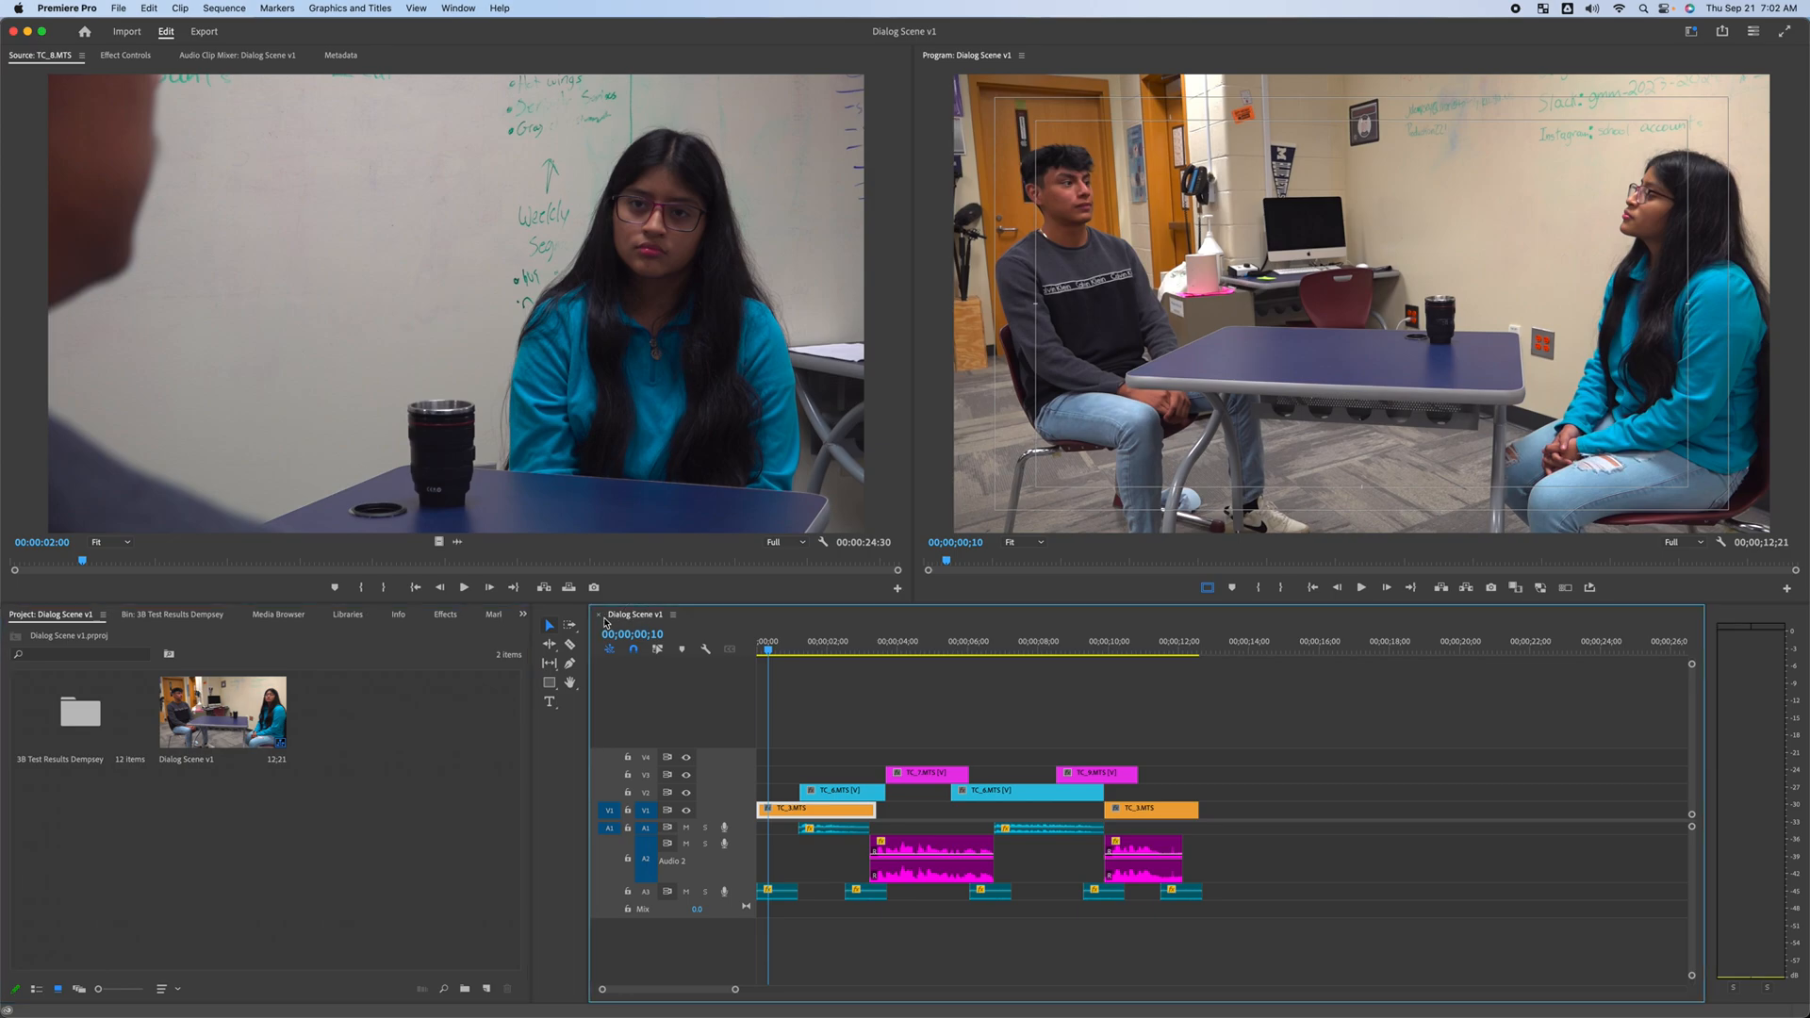
{"action": "left_click", "coordinate": [599, 614]}
{"action": "left_click", "coordinate": [342, 813]}
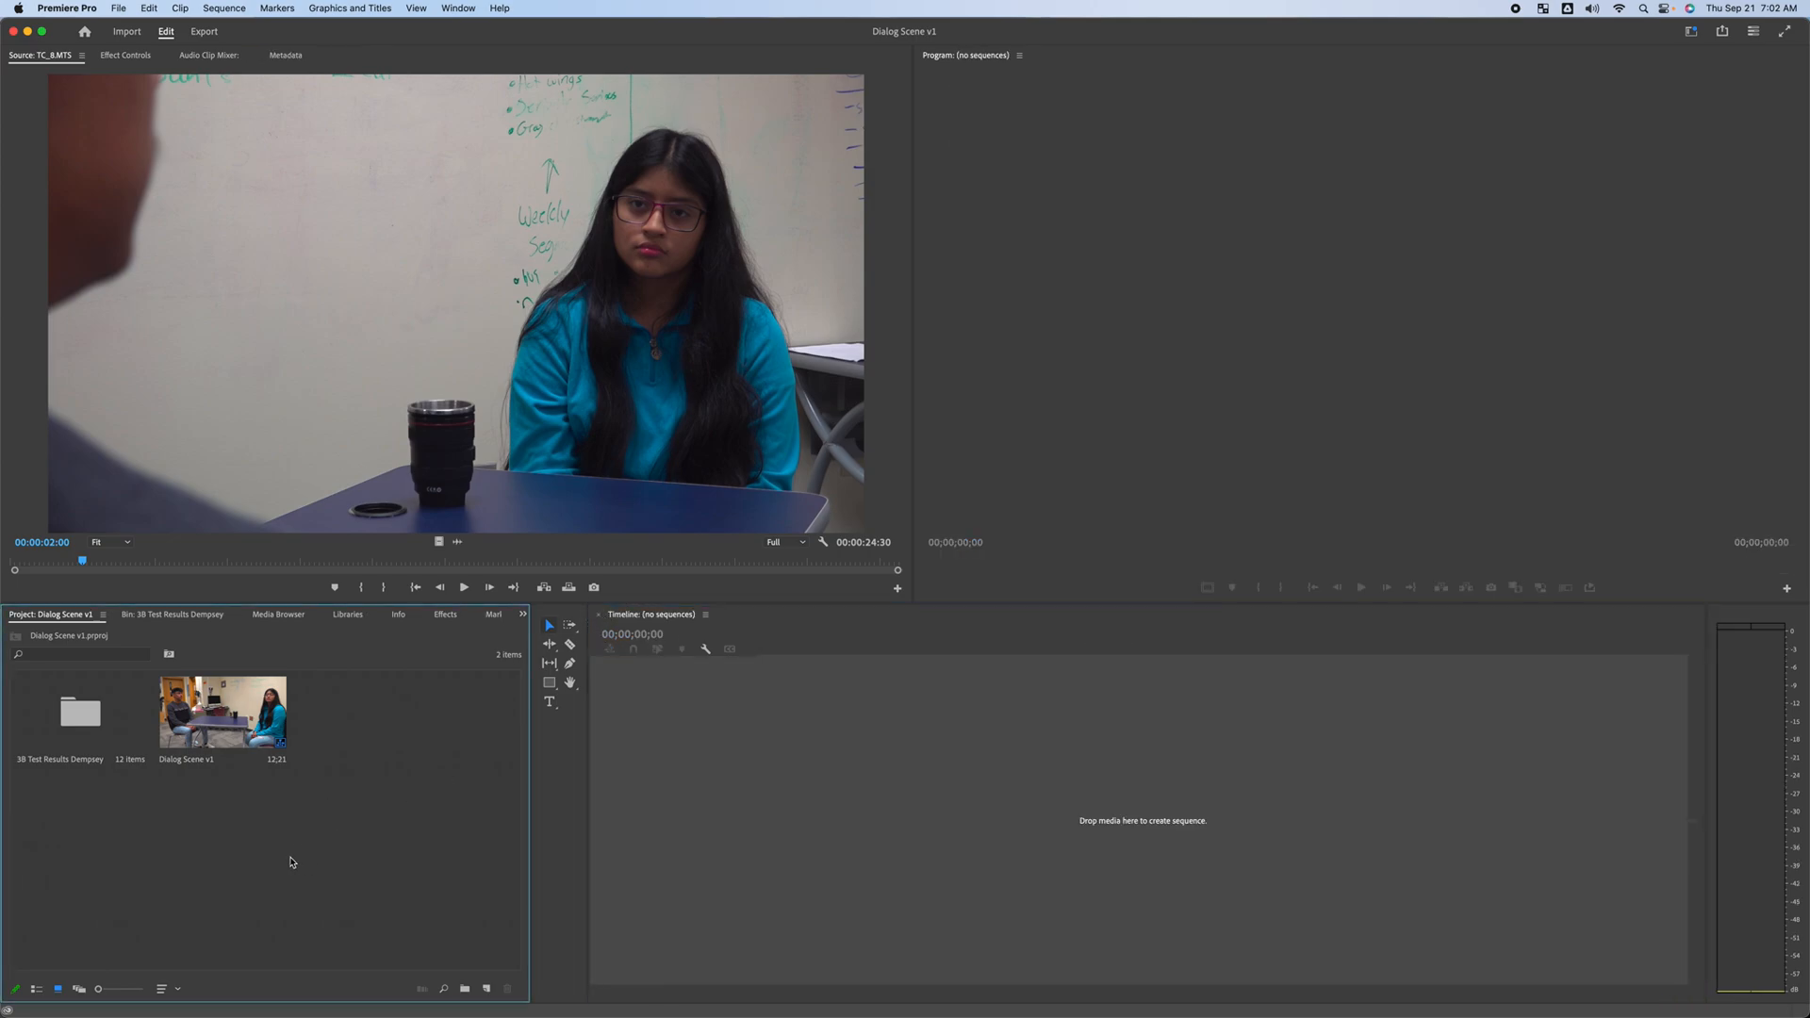
Create a new sequence named Insert Shot in the project
{"action": "right_click", "coordinate": [397, 714]}
{"action": "mouse_move", "coordinate": [471, 773]}
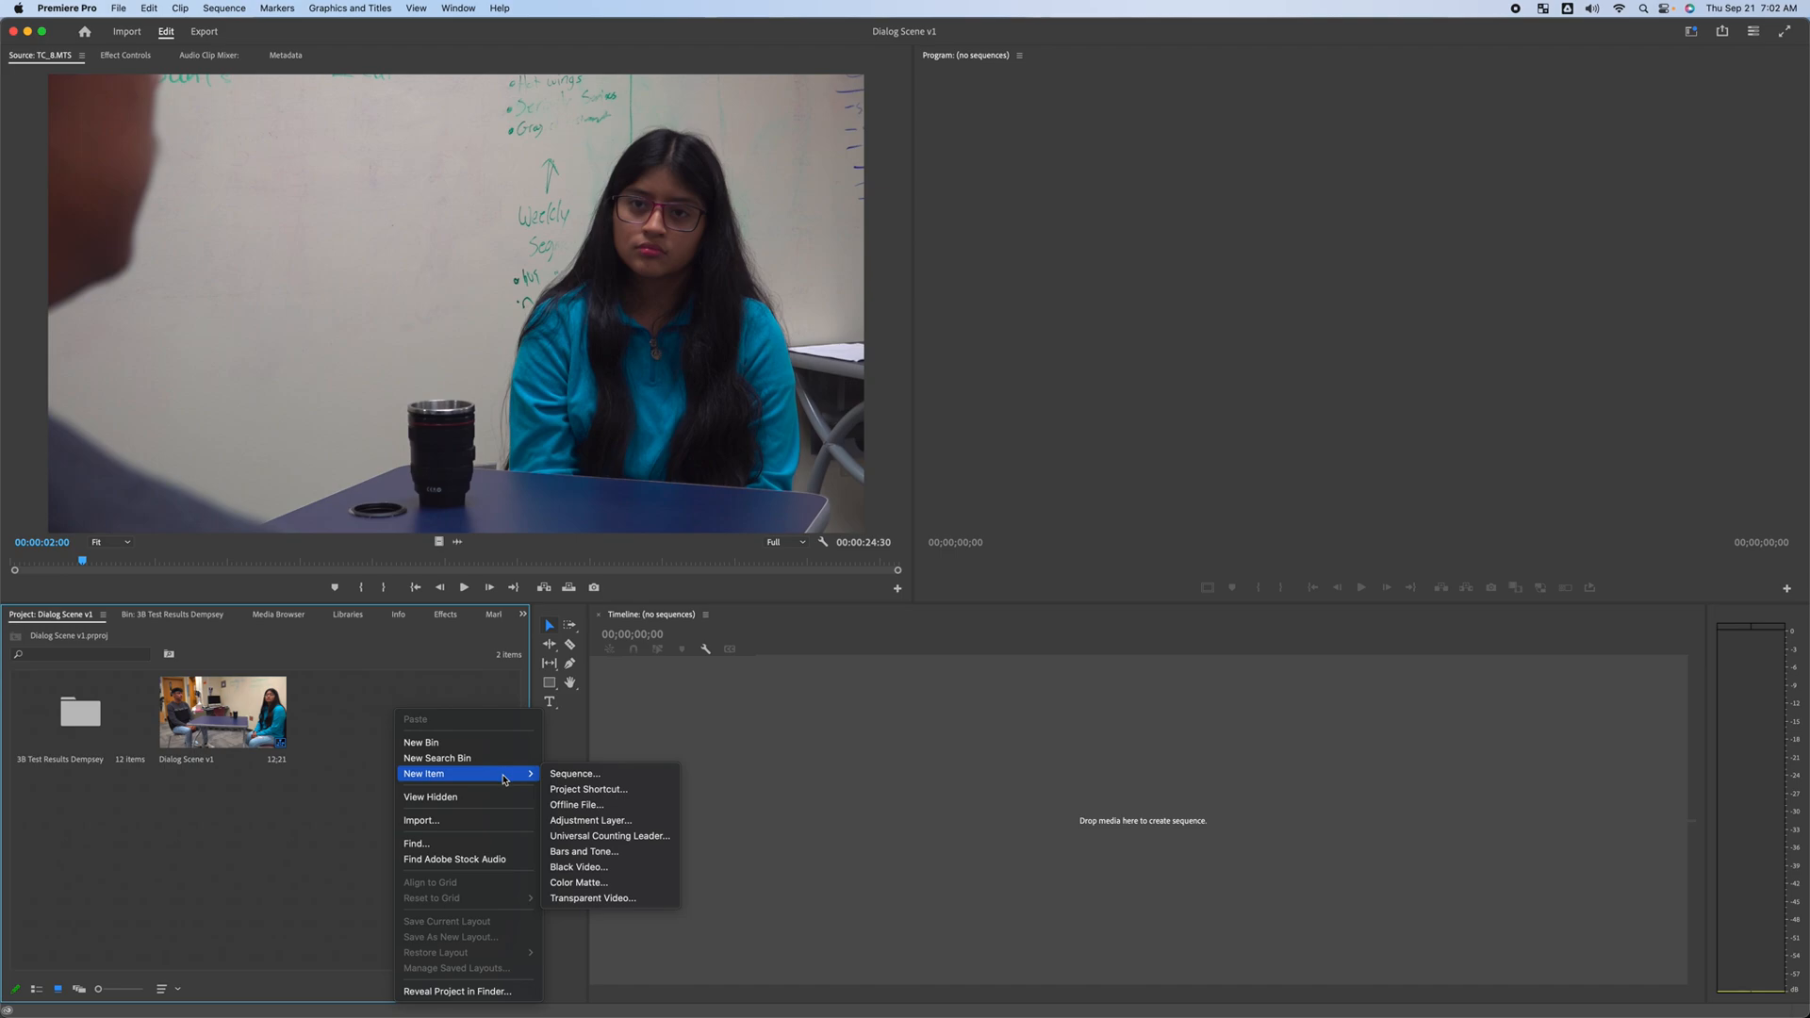
{"action": "left_click", "coordinate": [622, 777]}
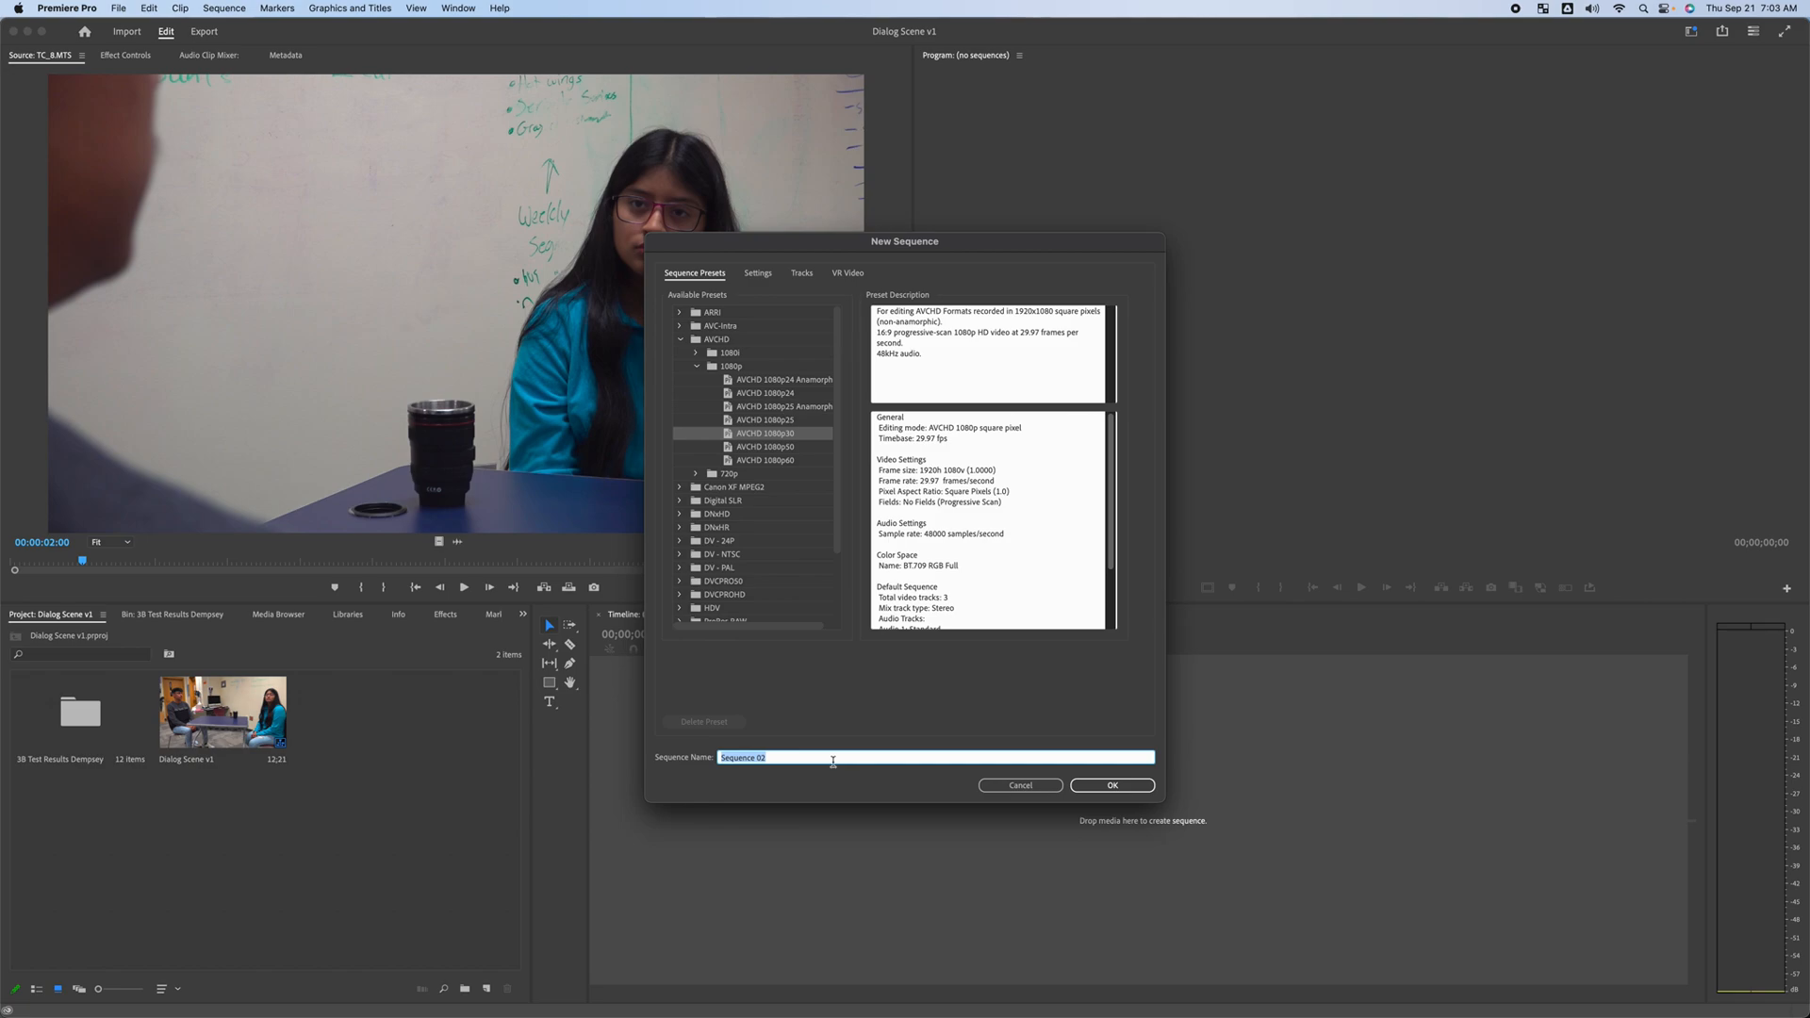
{"action": "type", "text": "Insert Shot"}
{"action": "left_click", "coordinate": [1112, 785]}
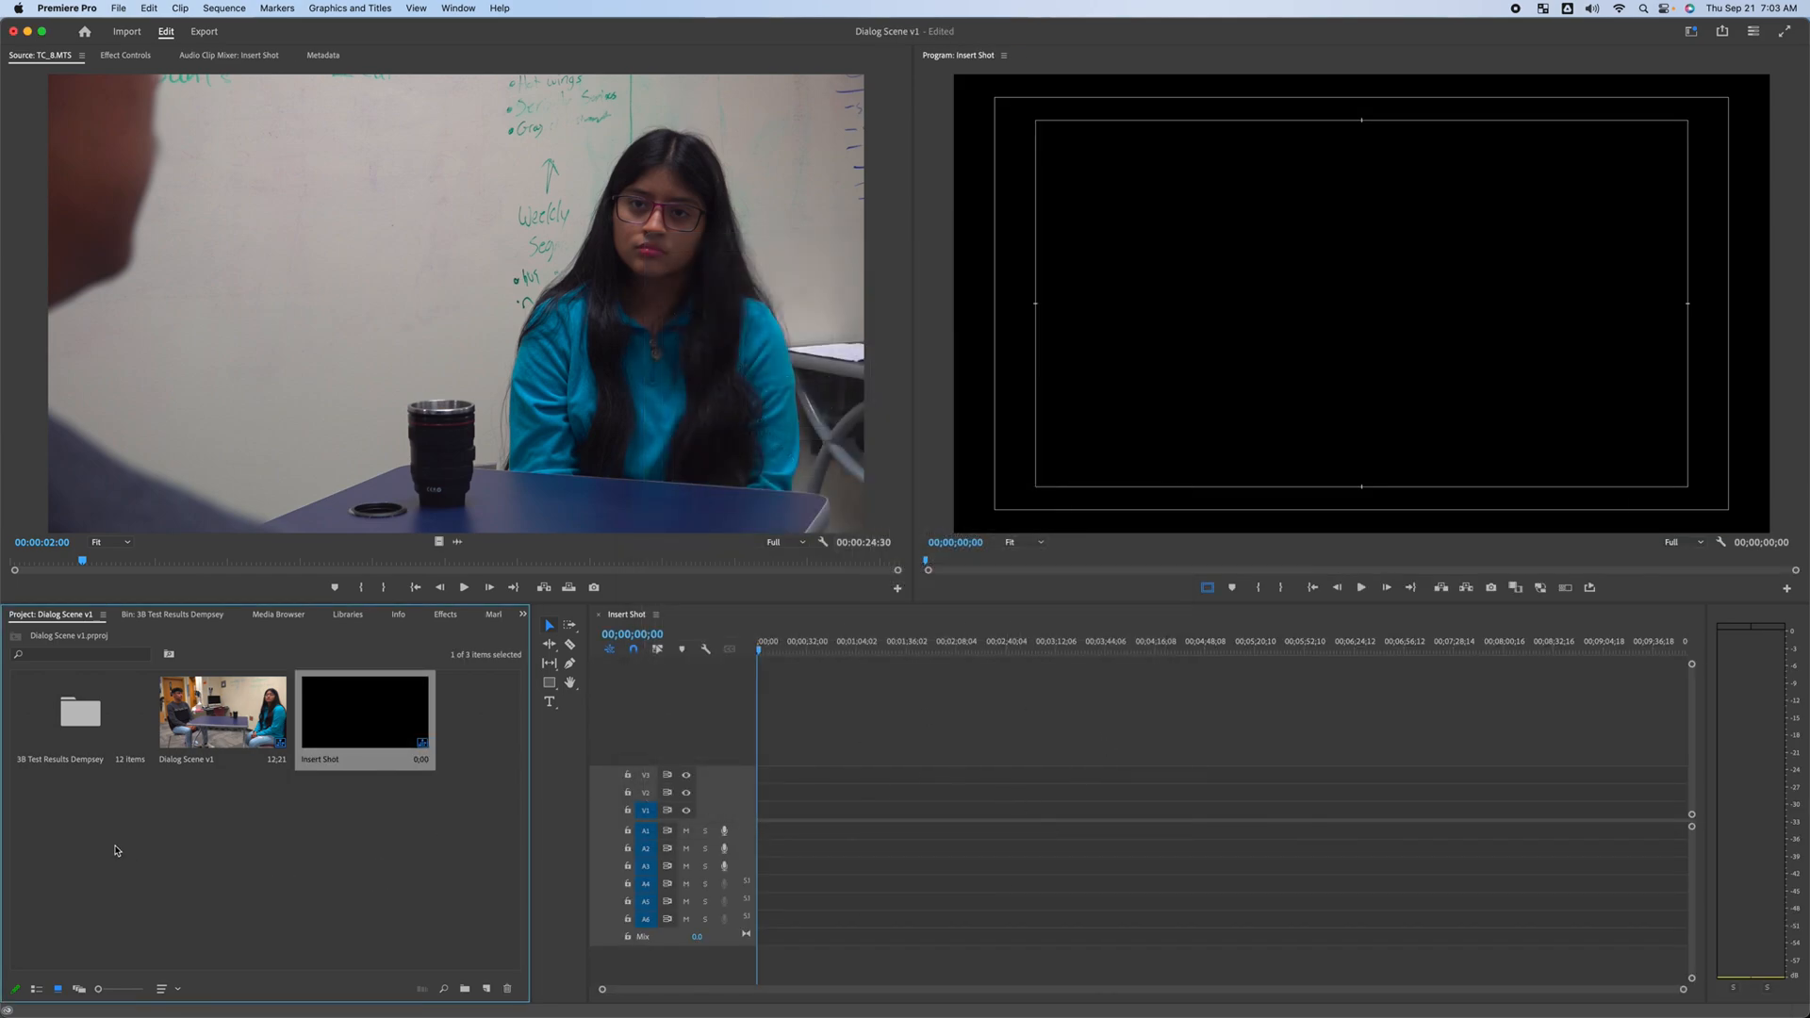
Open the 3B Test Results Dempsey bin and load TC_10.MTS into the source monitor
{"action": "left_click", "coordinate": [160, 616]}
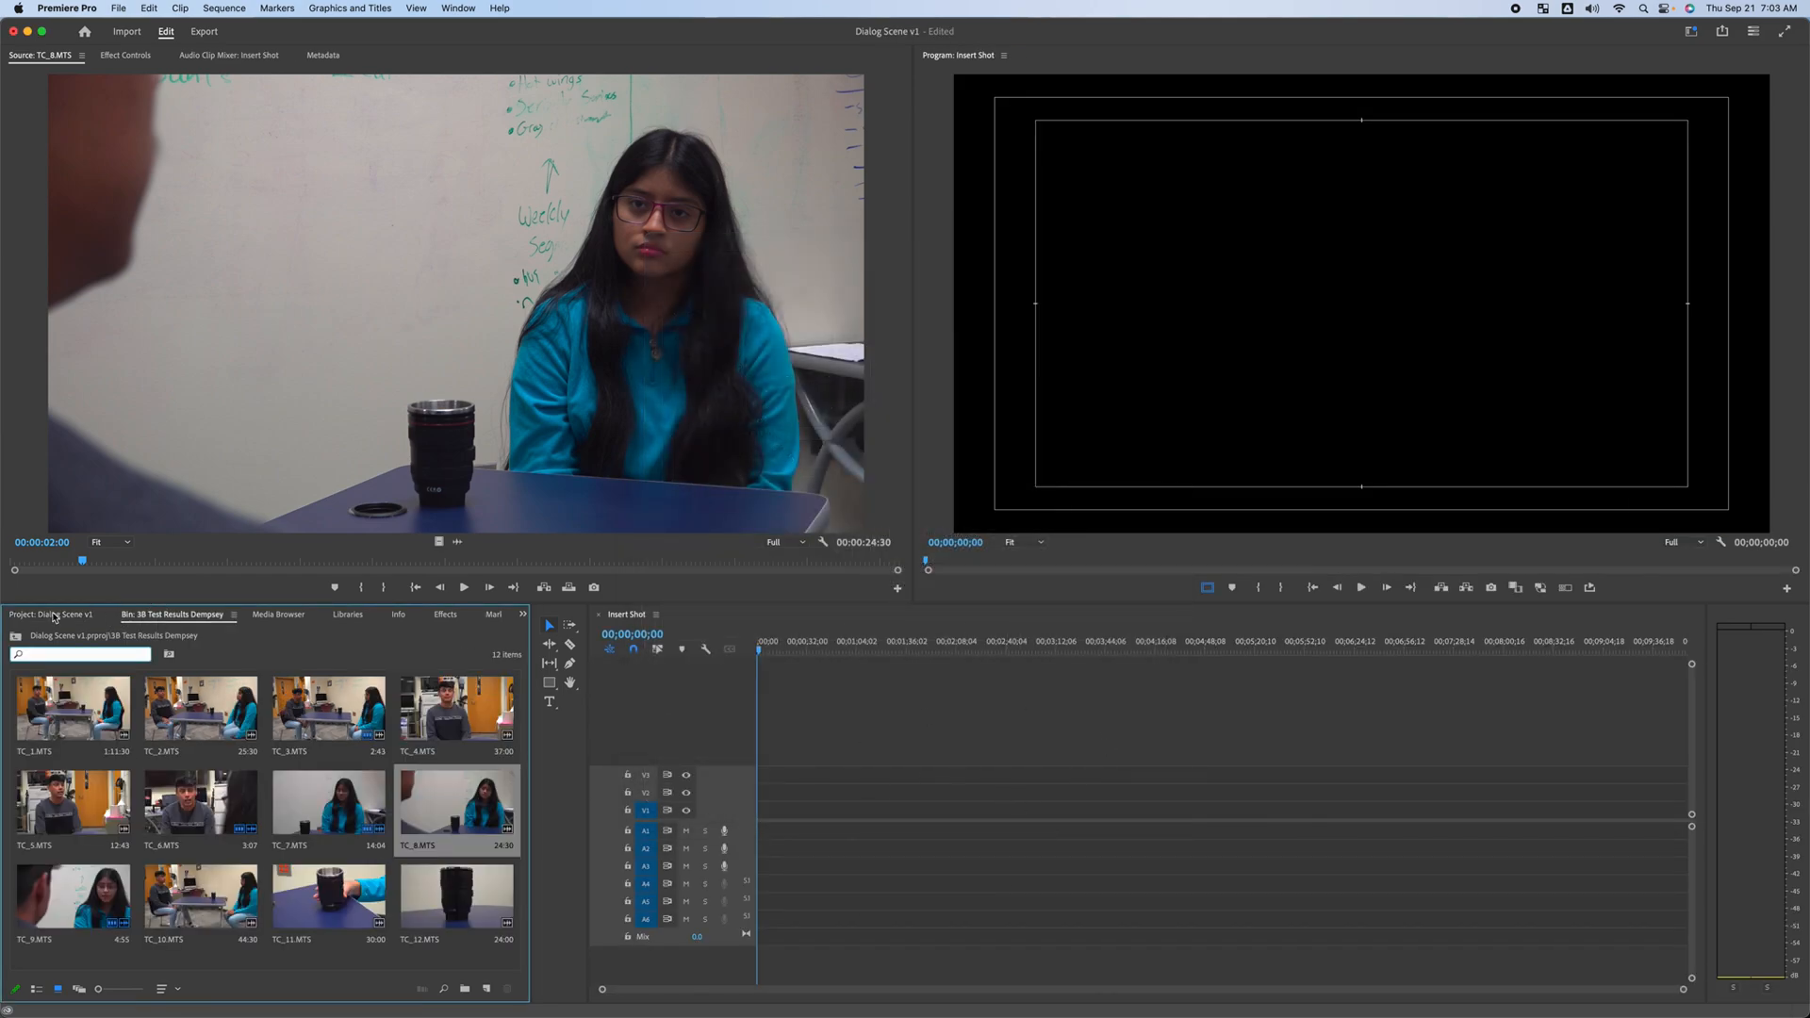
{"action": "left_click", "coordinate": [55, 616]}
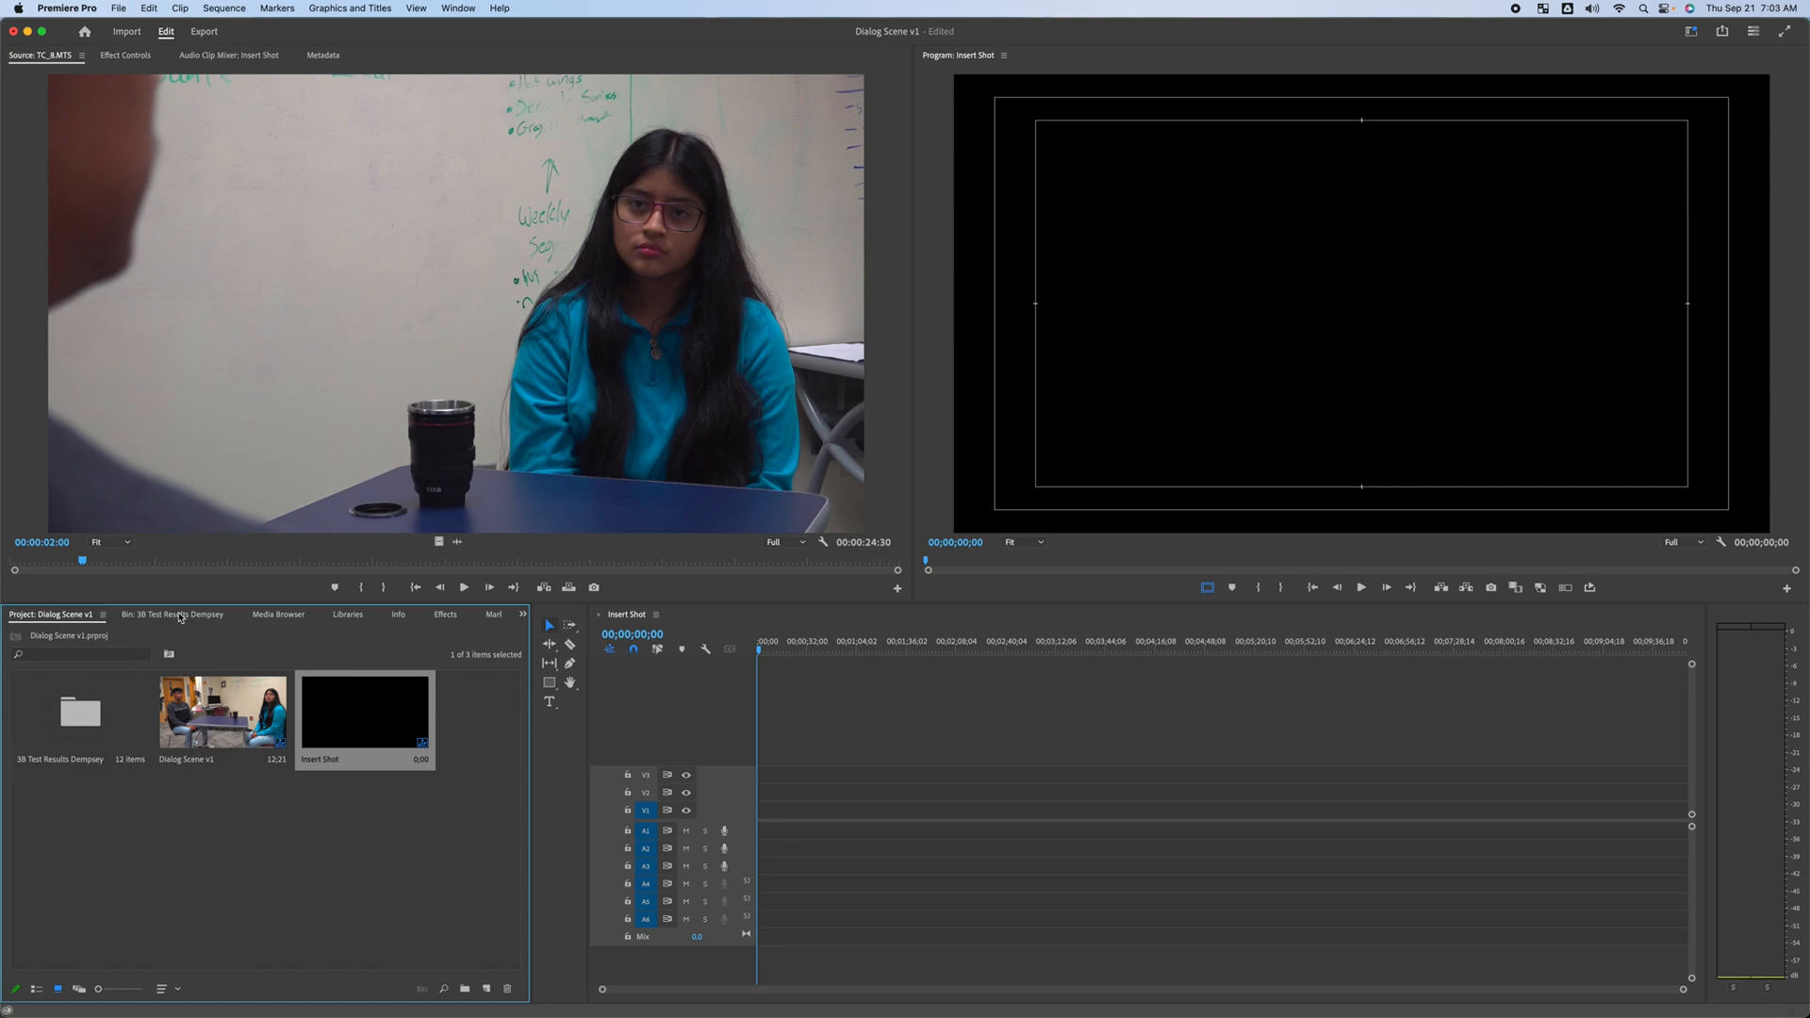
{"action": "left_click", "coordinate": [180, 618]}
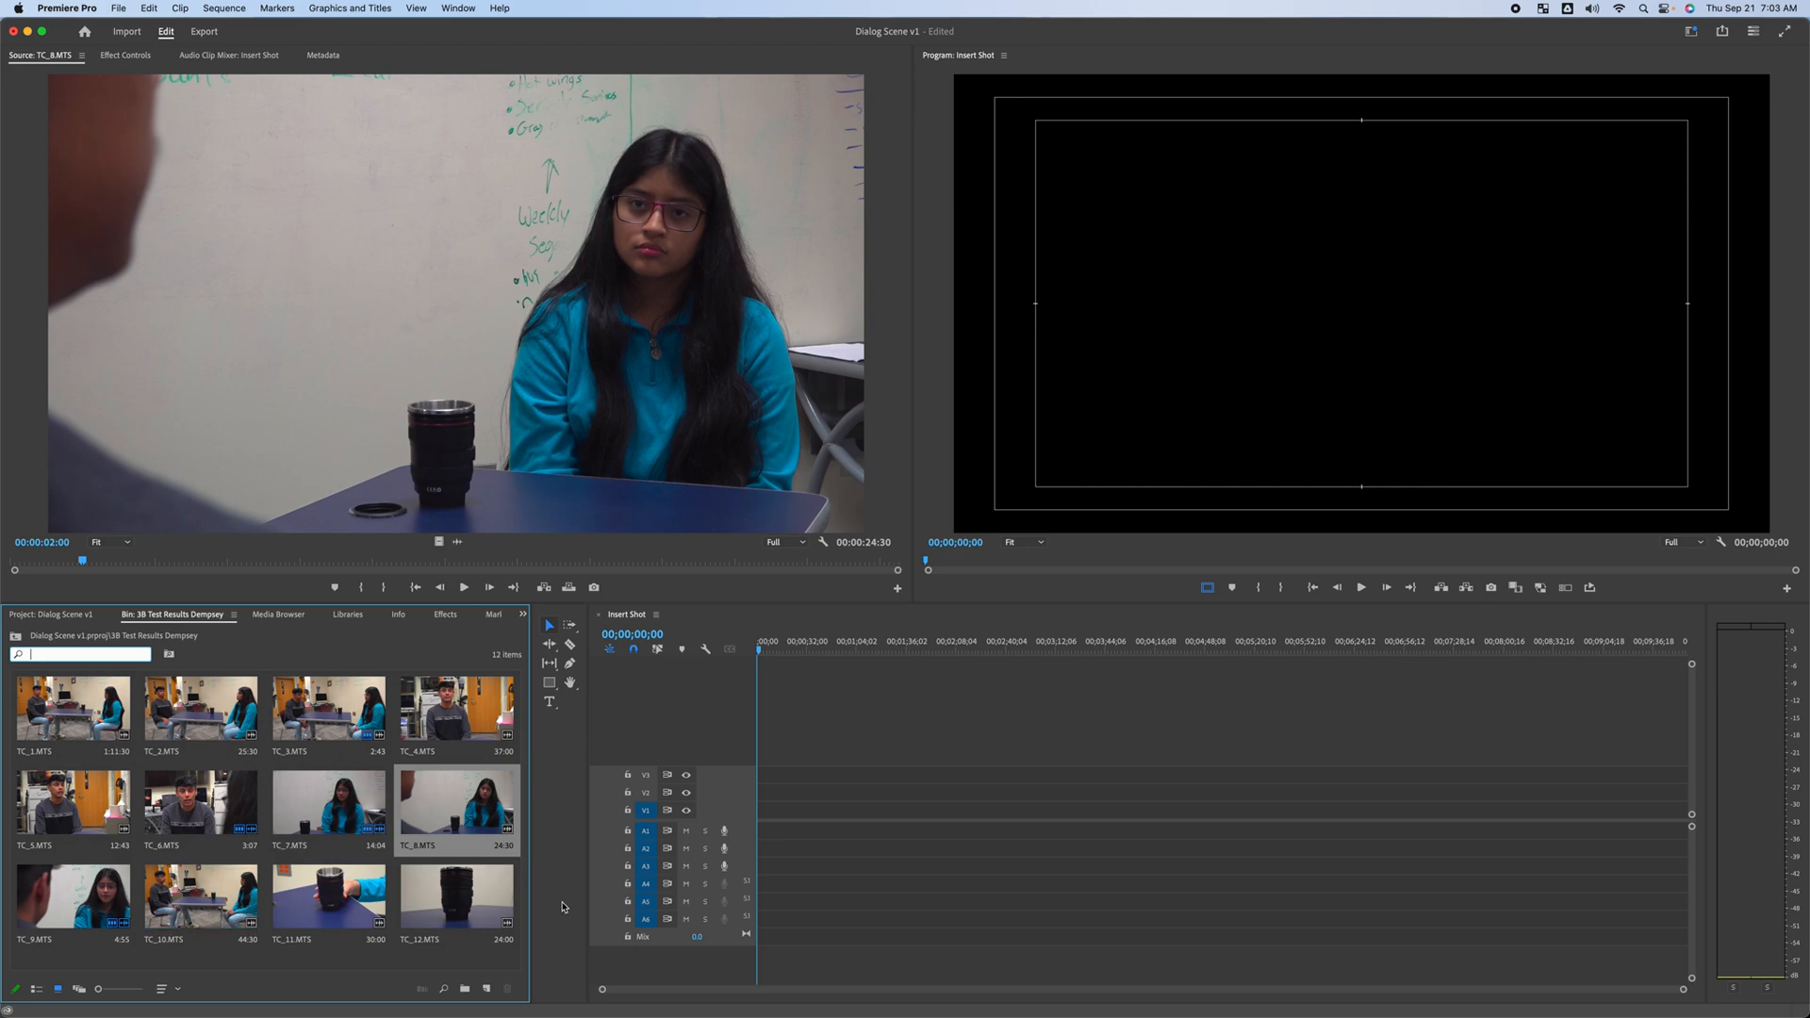
{"action": "double_click", "coordinate": [201, 898]}
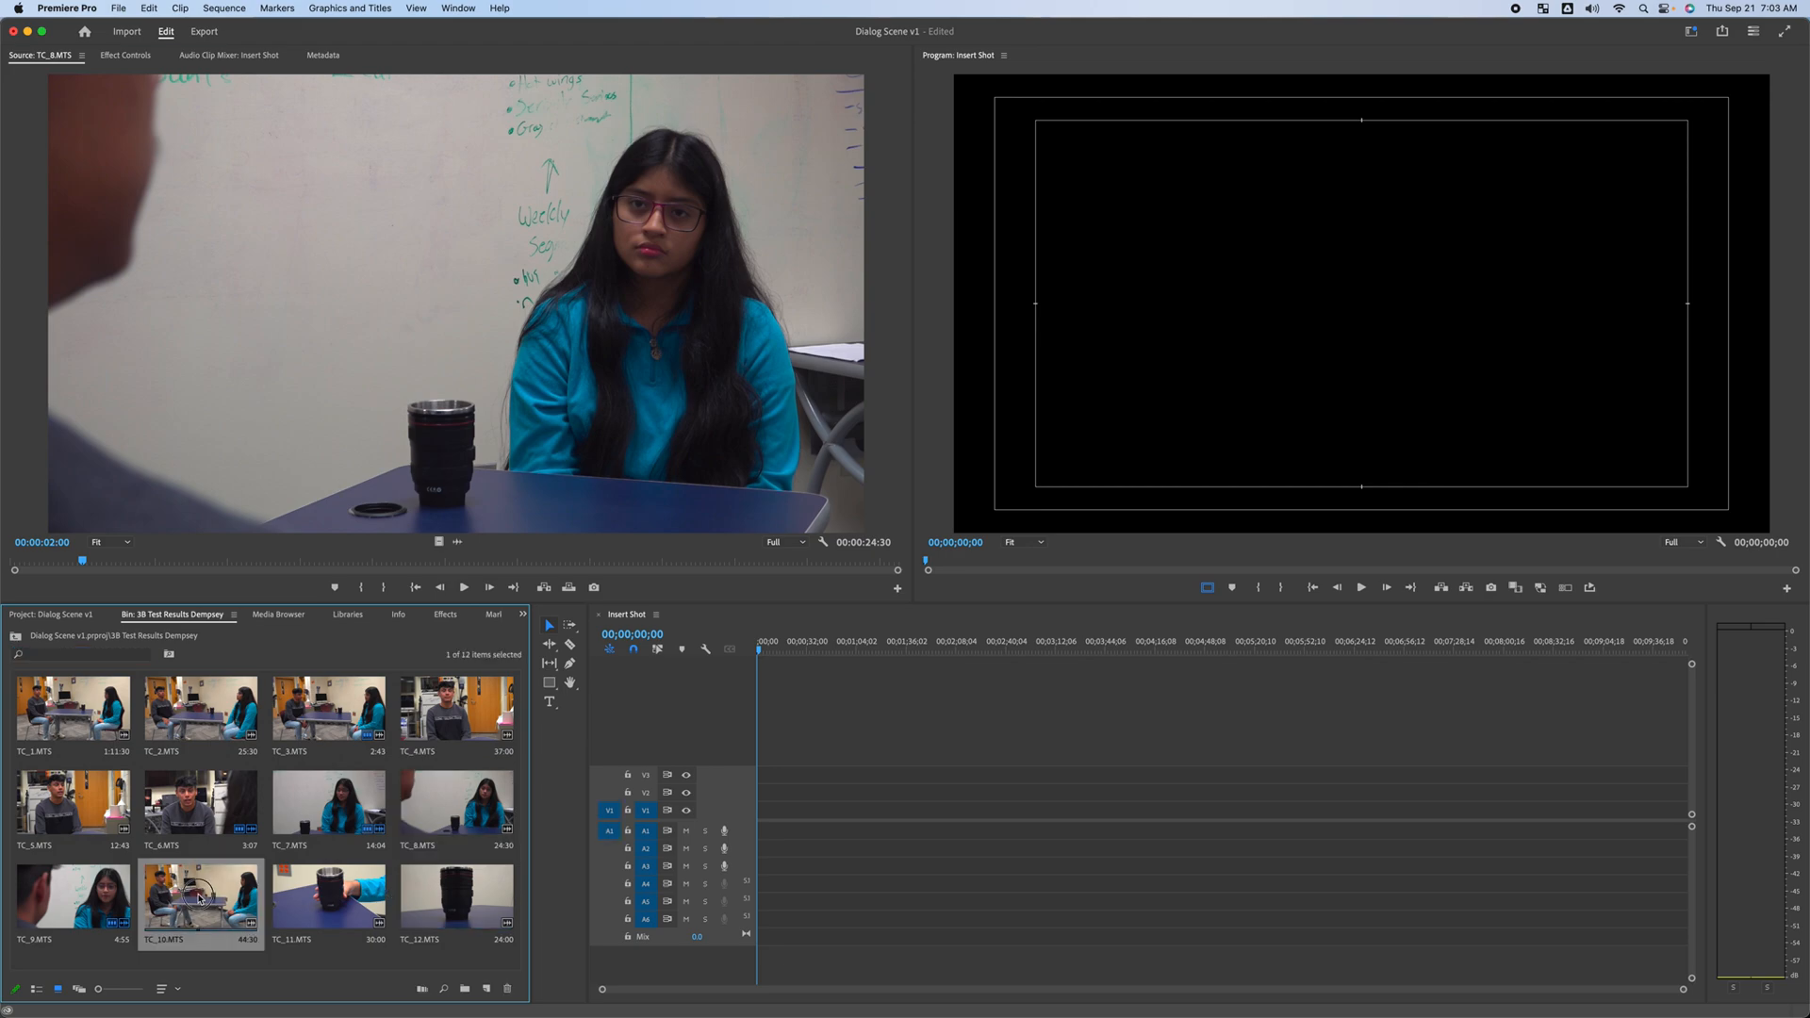
Scrub TC_10.MTS and set its In point at 00;00;36;53
{"action": "left_click_drag", "start_coordinate": [405, 562], "coordinate": [693, 549]}
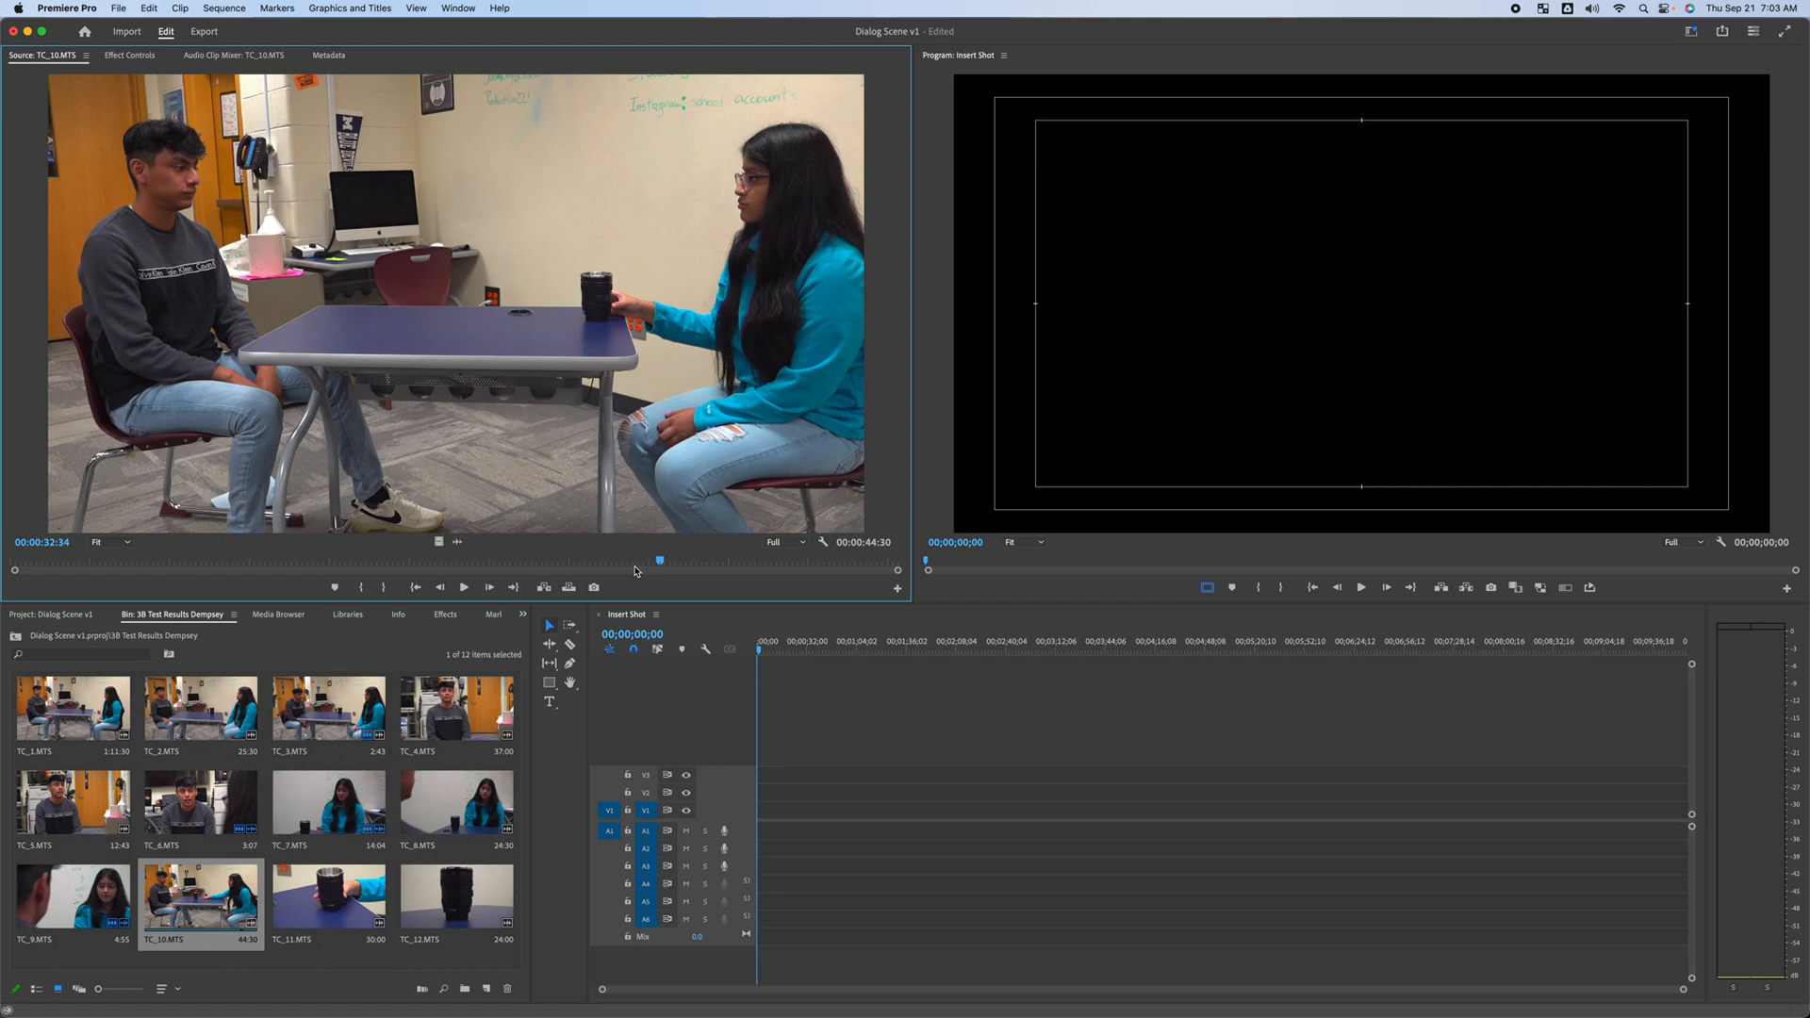
{"action": "mouse_move", "coordinate": [661, 563]}
{"action": "left_mouse_down"}
{"action": "mouse_move", "coordinate": [493, 555]}
{"action": "mouse_move", "coordinate": [831, 568]}
{"action": "mouse_move", "coordinate": [543, 561]}
{"action": "mouse_move", "coordinate": [680, 562]}
{"action": "left_mouse_up"}
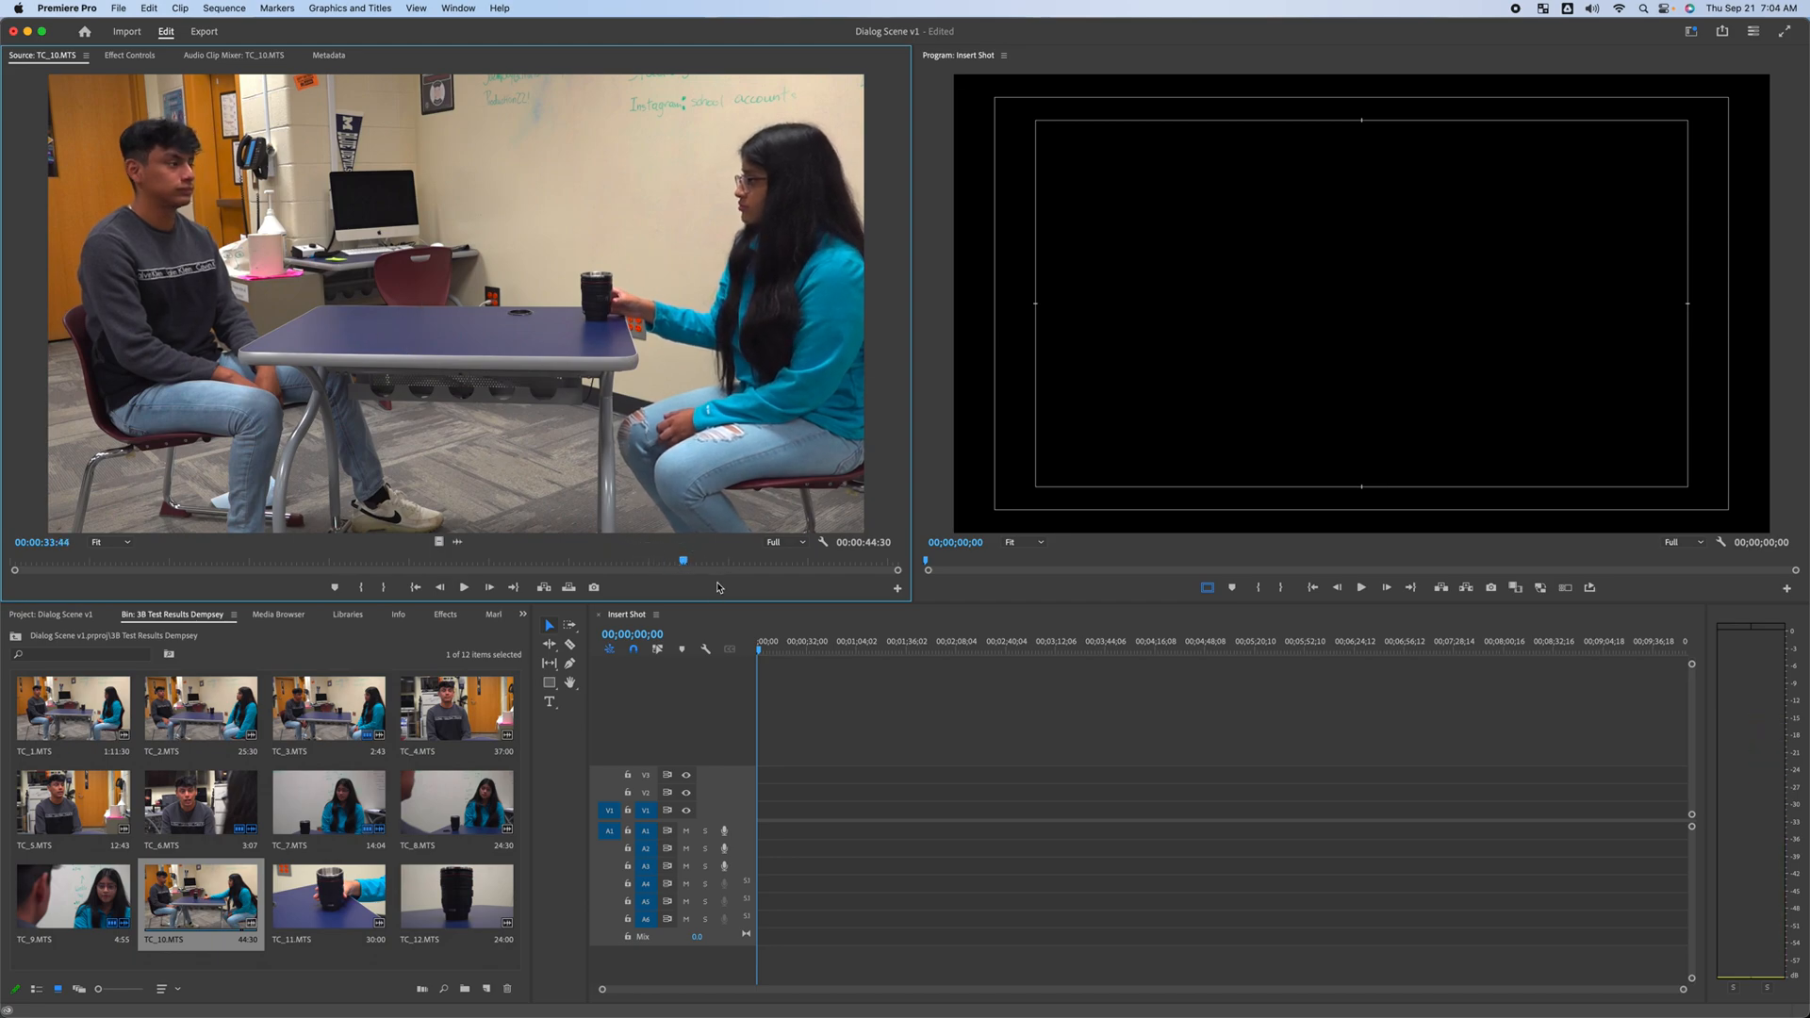
{"action": "left_click_drag", "start_coordinate": [689, 571], "coordinate": [748, 562]}
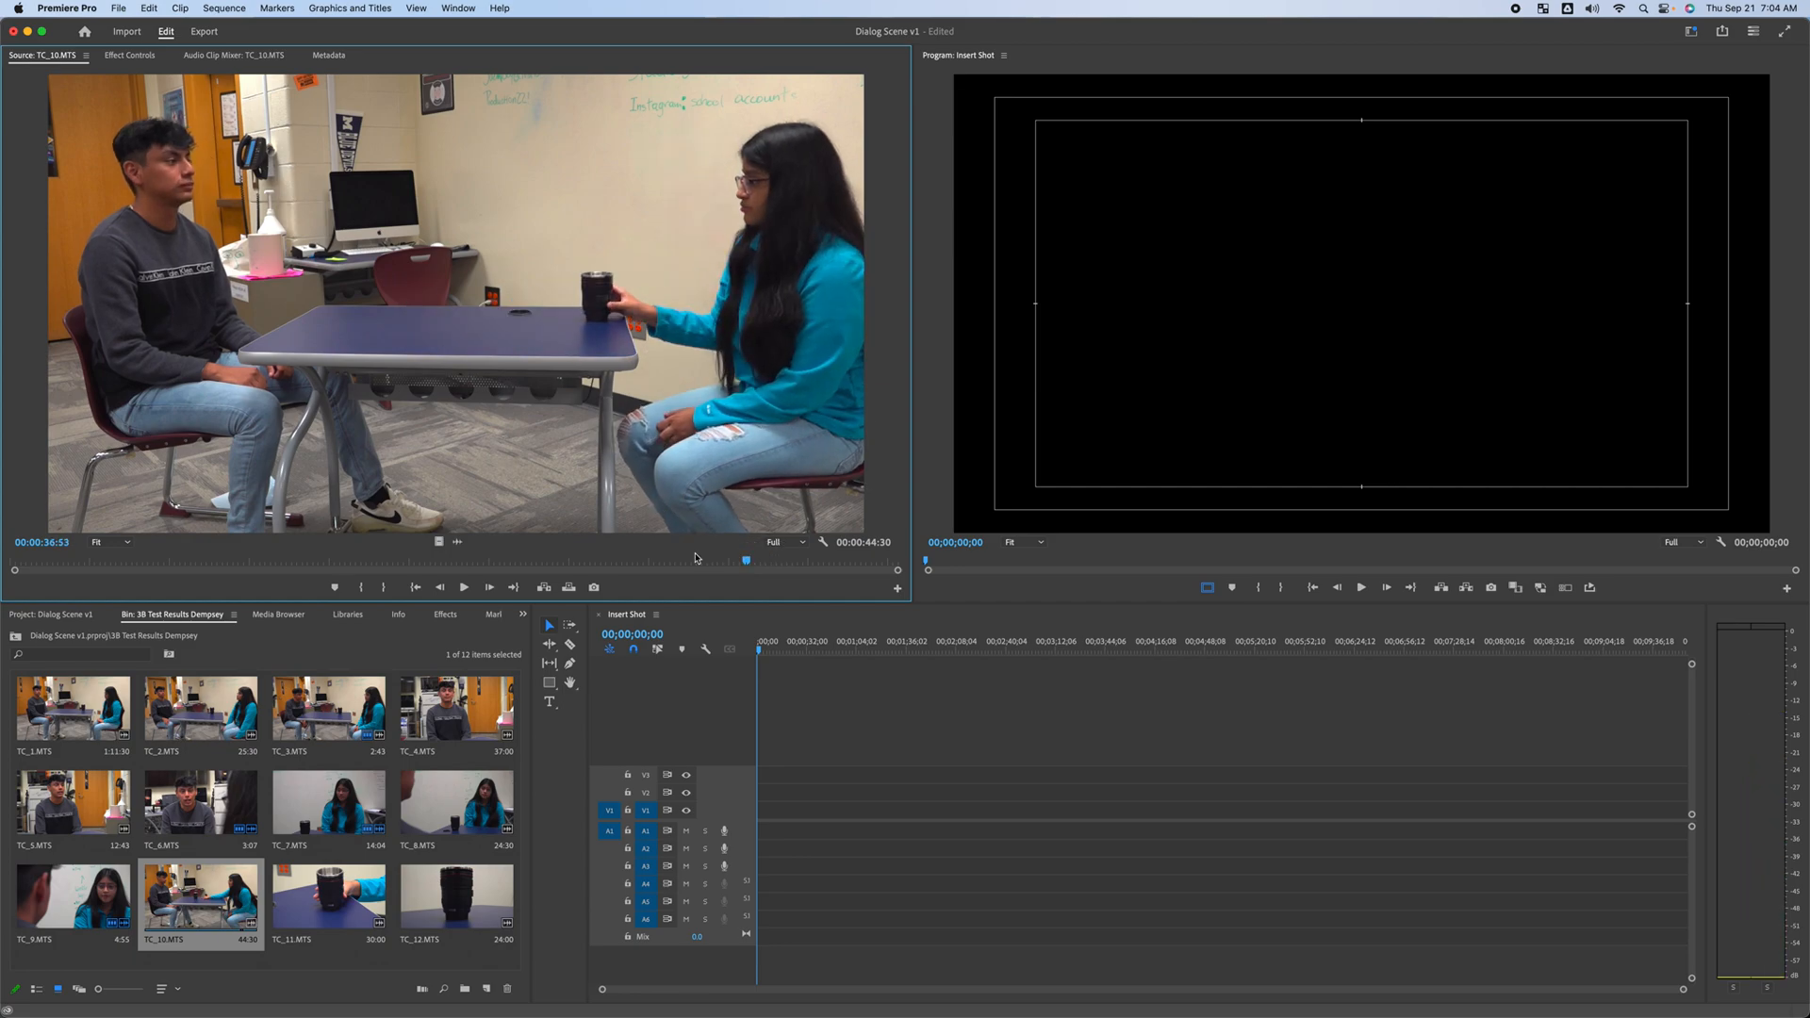
{"action": "key", "text": "i"}
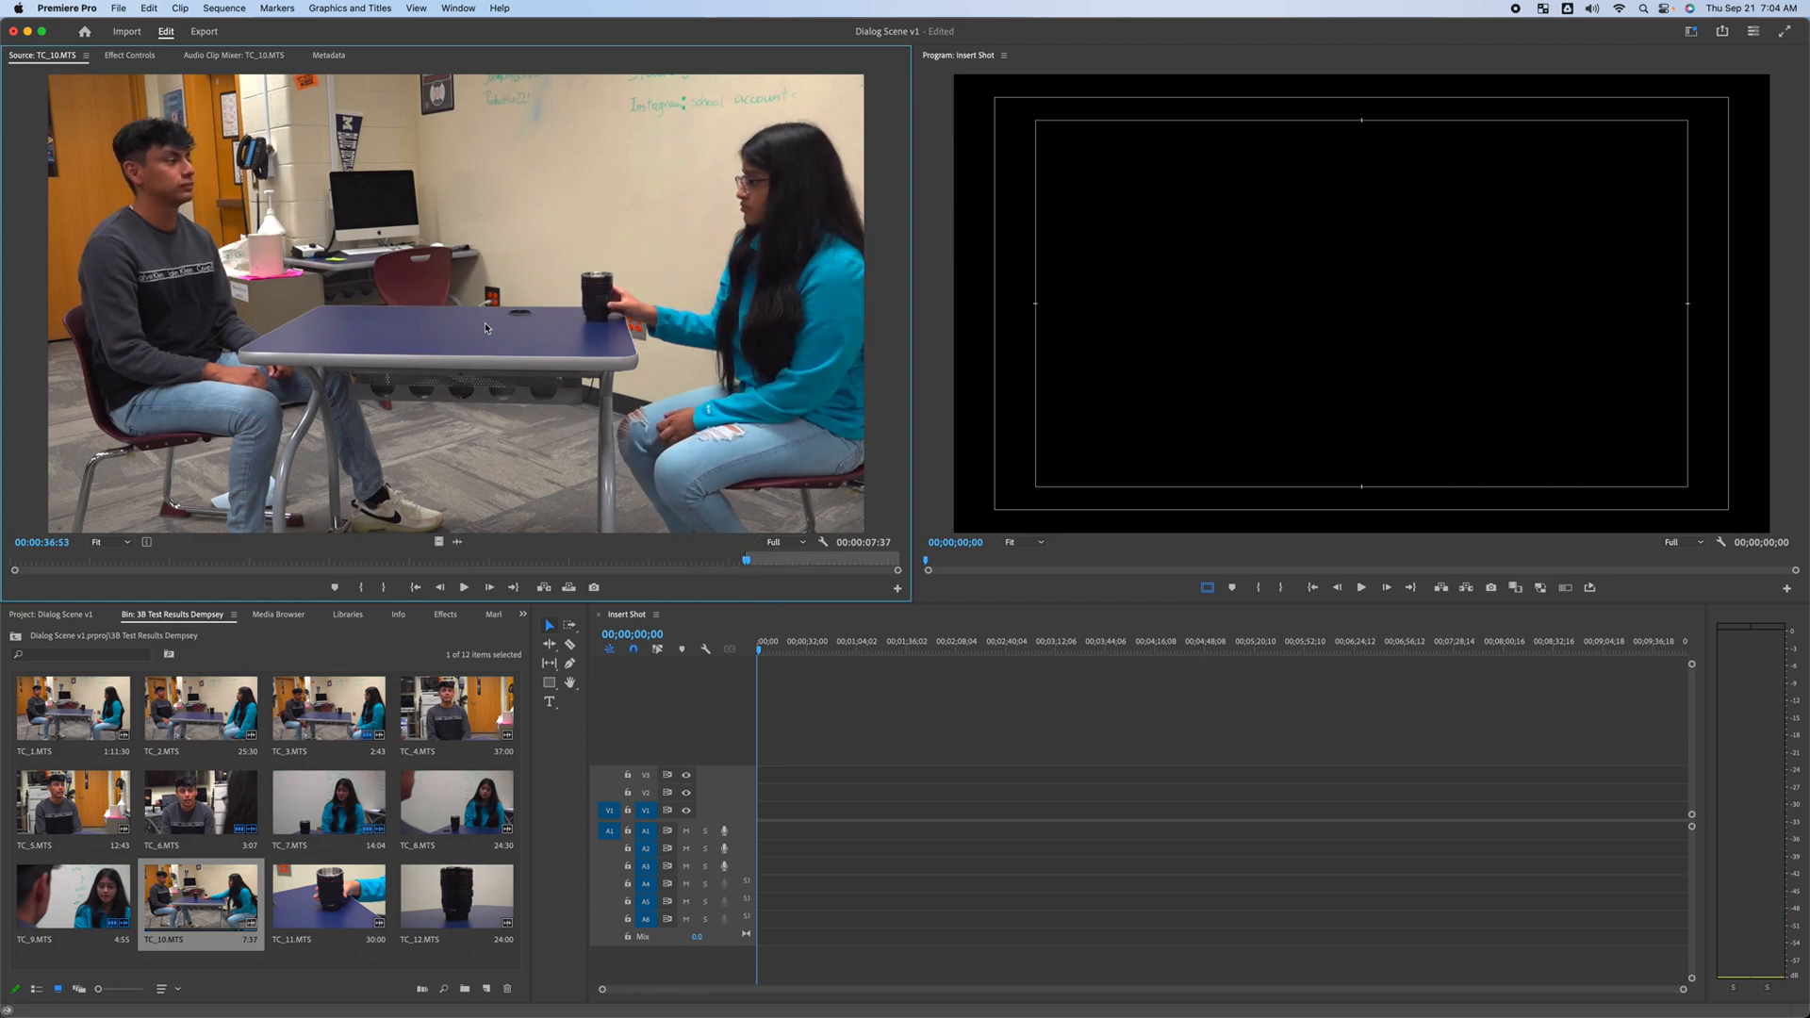
Add the marked TC_10.MTS clip to the start of track V1 in the Insert Shot sequence
{"action": "left_click", "coordinate": [446, 306]}
{"action": "left_click_drag", "start_coordinate": [458, 542], "coordinate": [747, 811]}
{"action": "left_click", "coordinate": [1033, 560]}
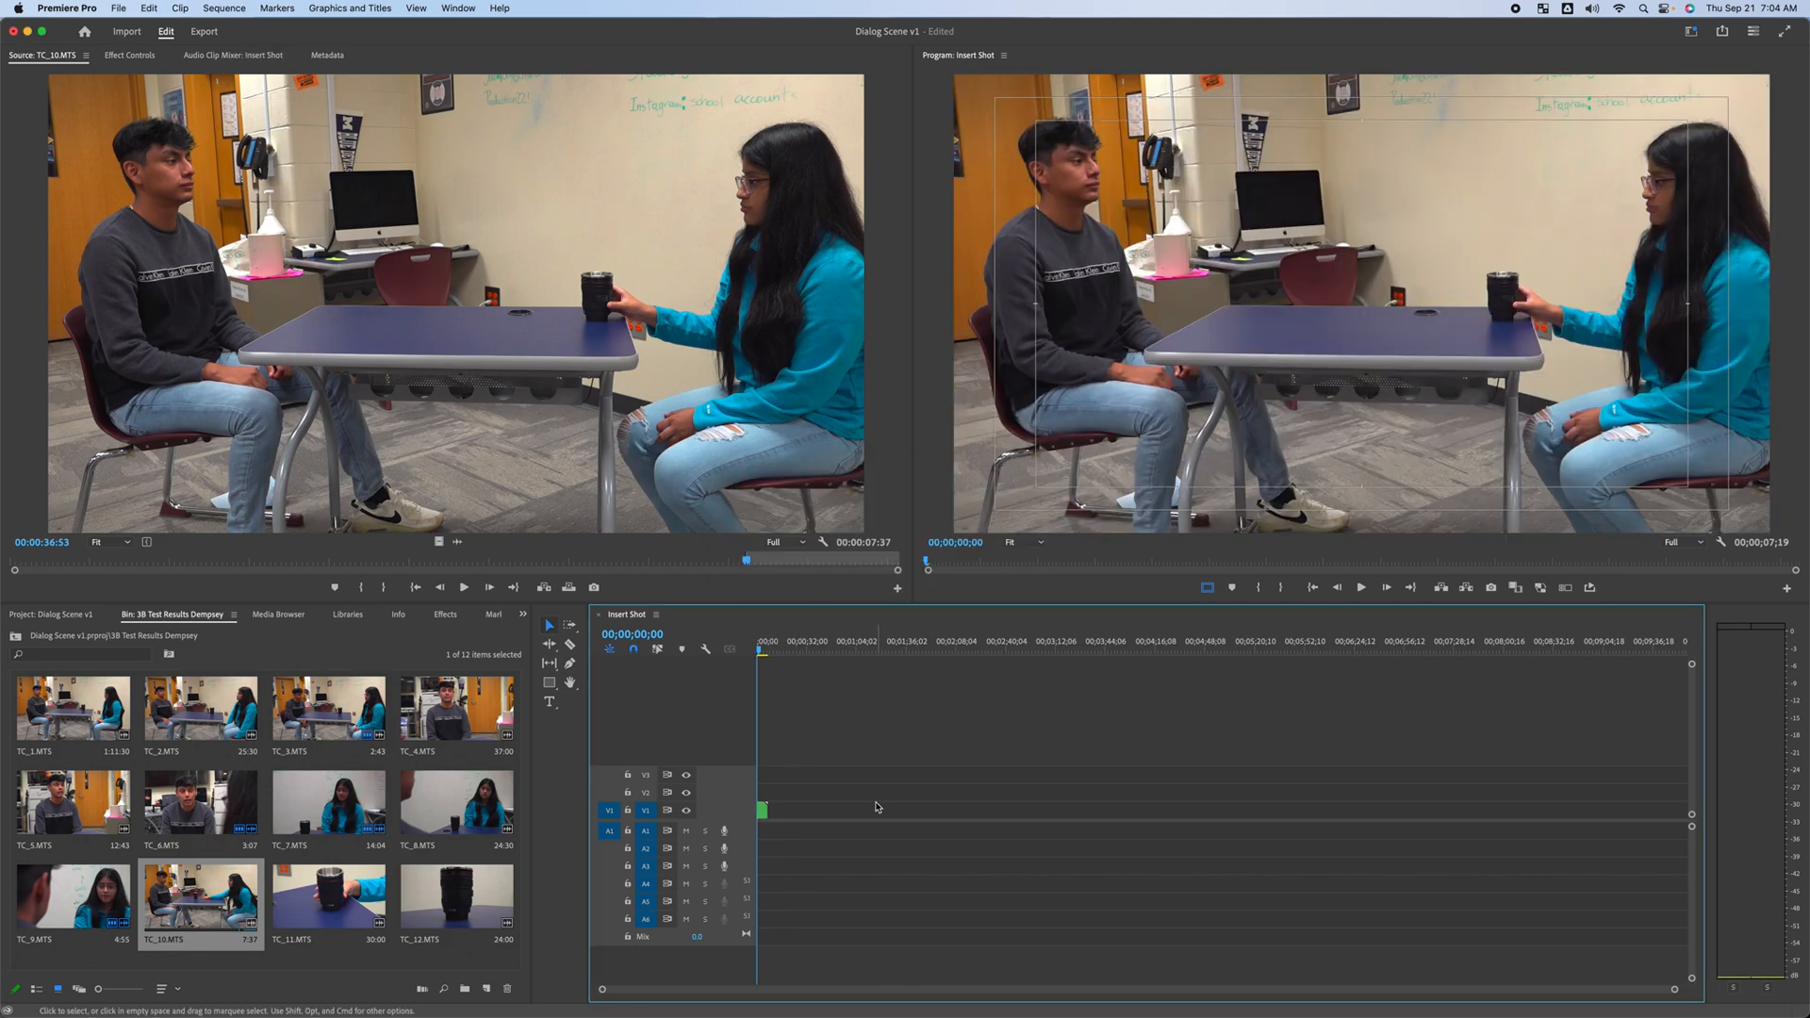
{"action": "left_click_drag", "start_coordinate": [1674, 988], "coordinate": [1251, 986]}
Play back the start of the Insert Shot sequence to review the wide shot
{"action": "left_click_drag", "start_coordinate": [788, 644], "coordinate": [754, 657]}
{"action": "key", "text": "space"}
{"action": "key", "text": "space"}
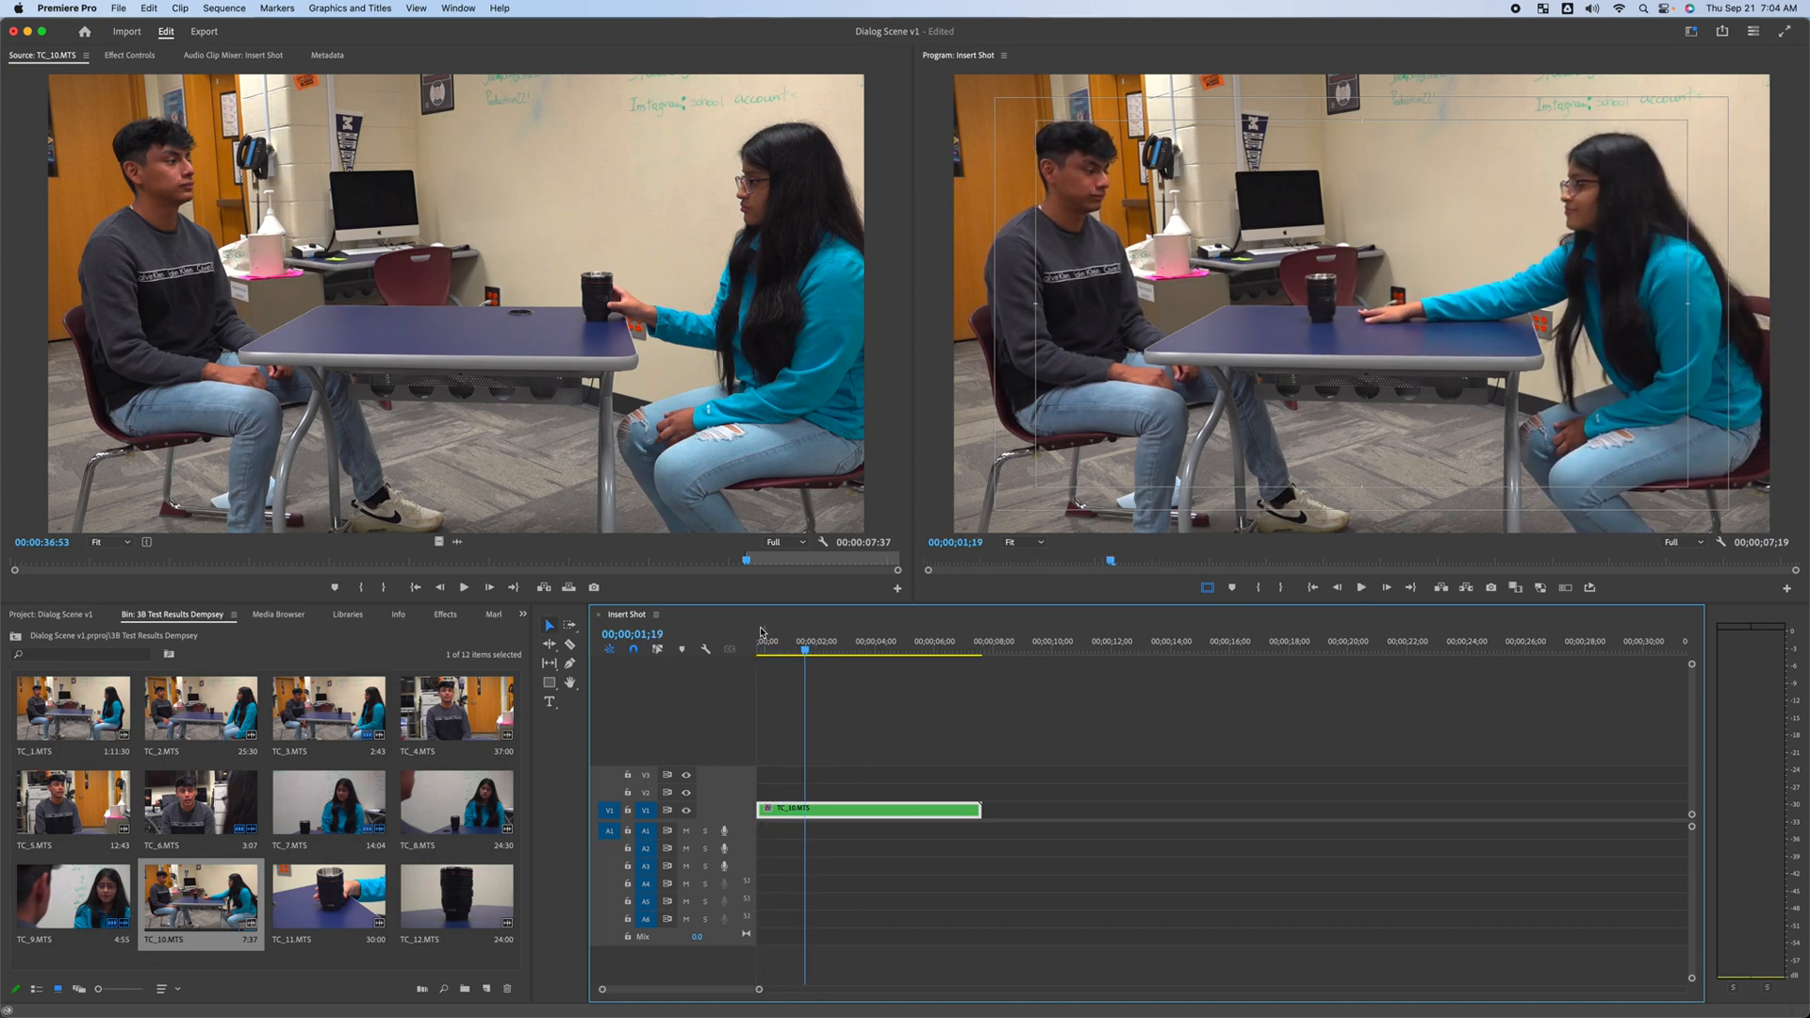
{"action": "left_click_drag", "start_coordinate": [806, 650], "coordinate": [867, 652]}
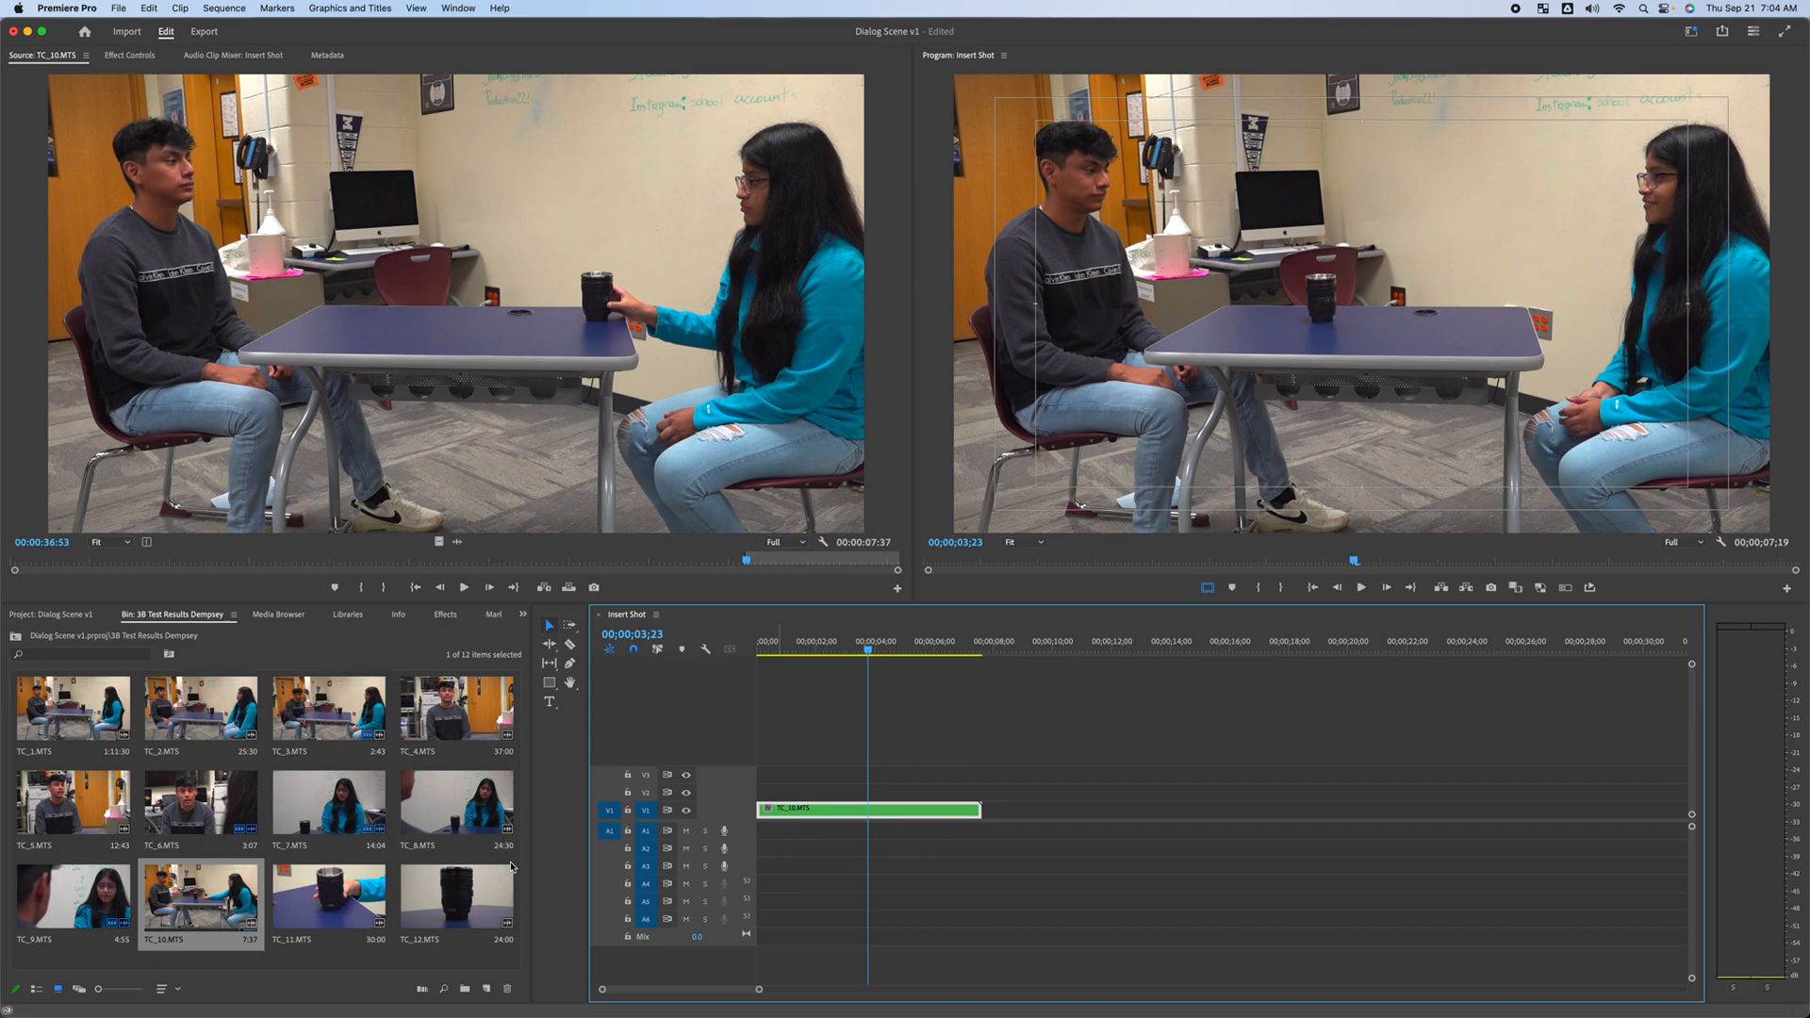
Preview TC_11.MTS in the source monitor
{"action": "double_click", "coordinate": [285, 919]}
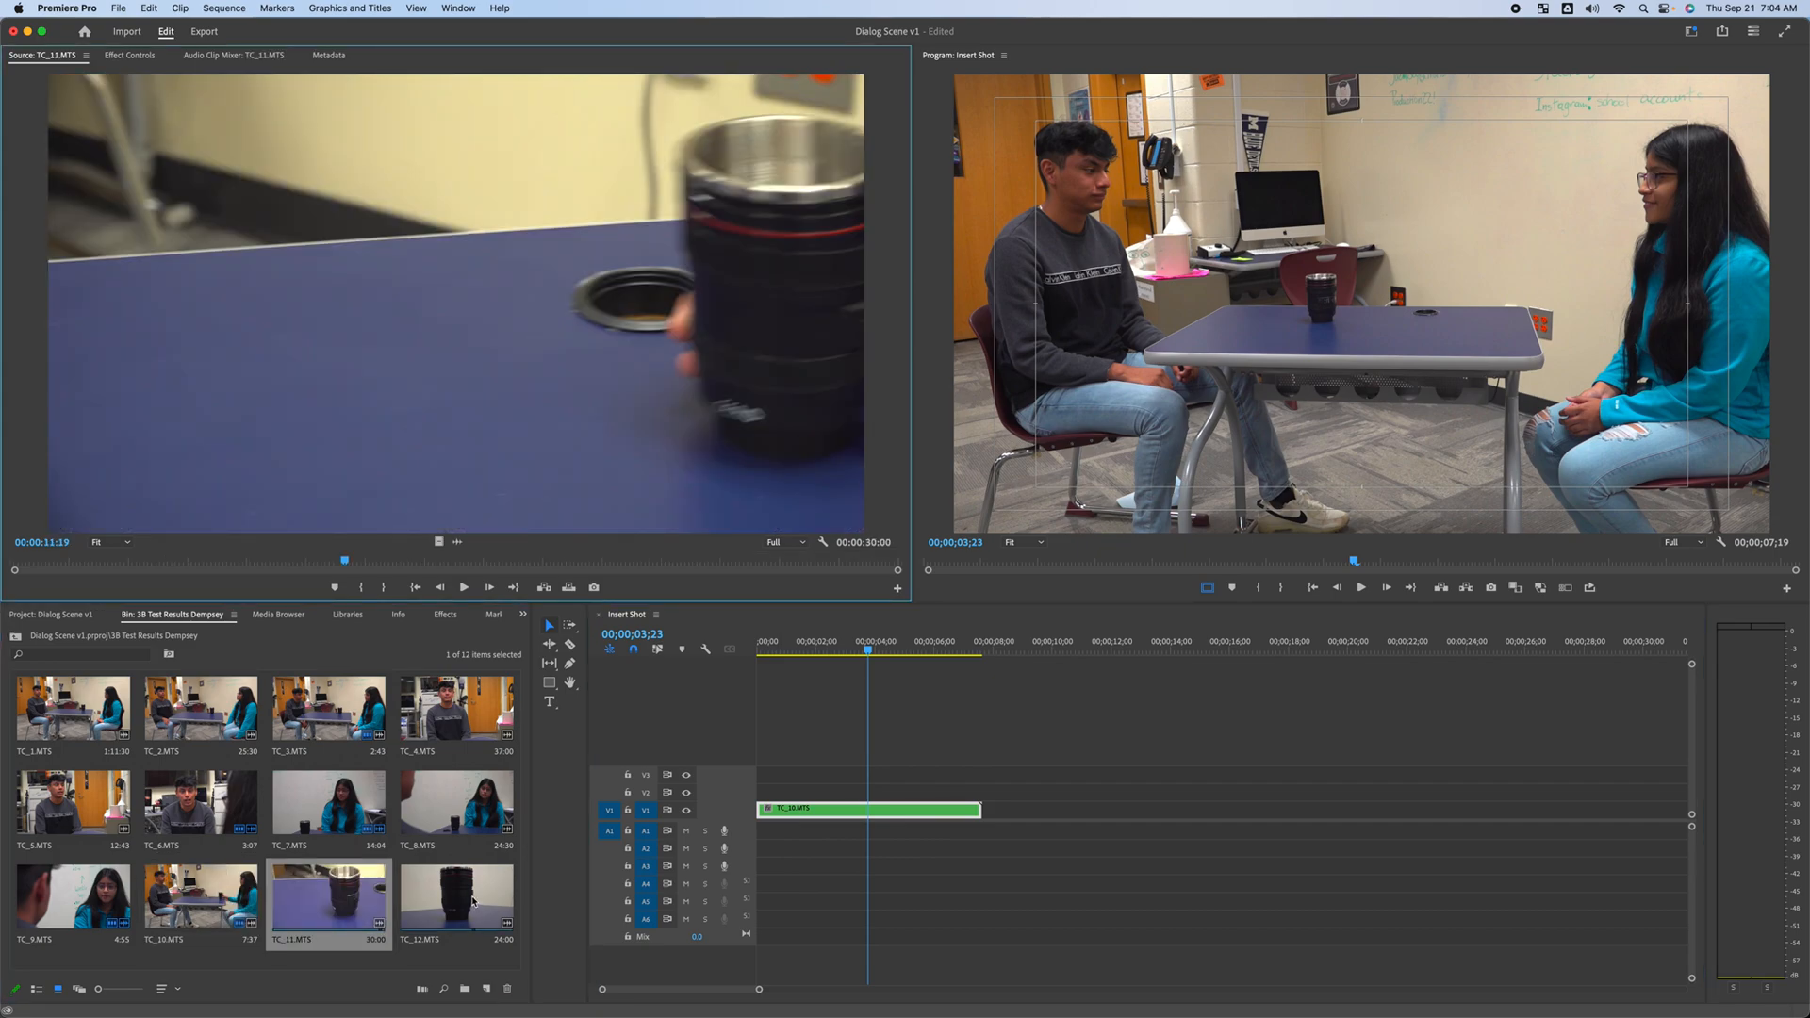
{"action": "left_click_drag", "start_coordinate": [368, 561], "coordinate": [753, 568]}
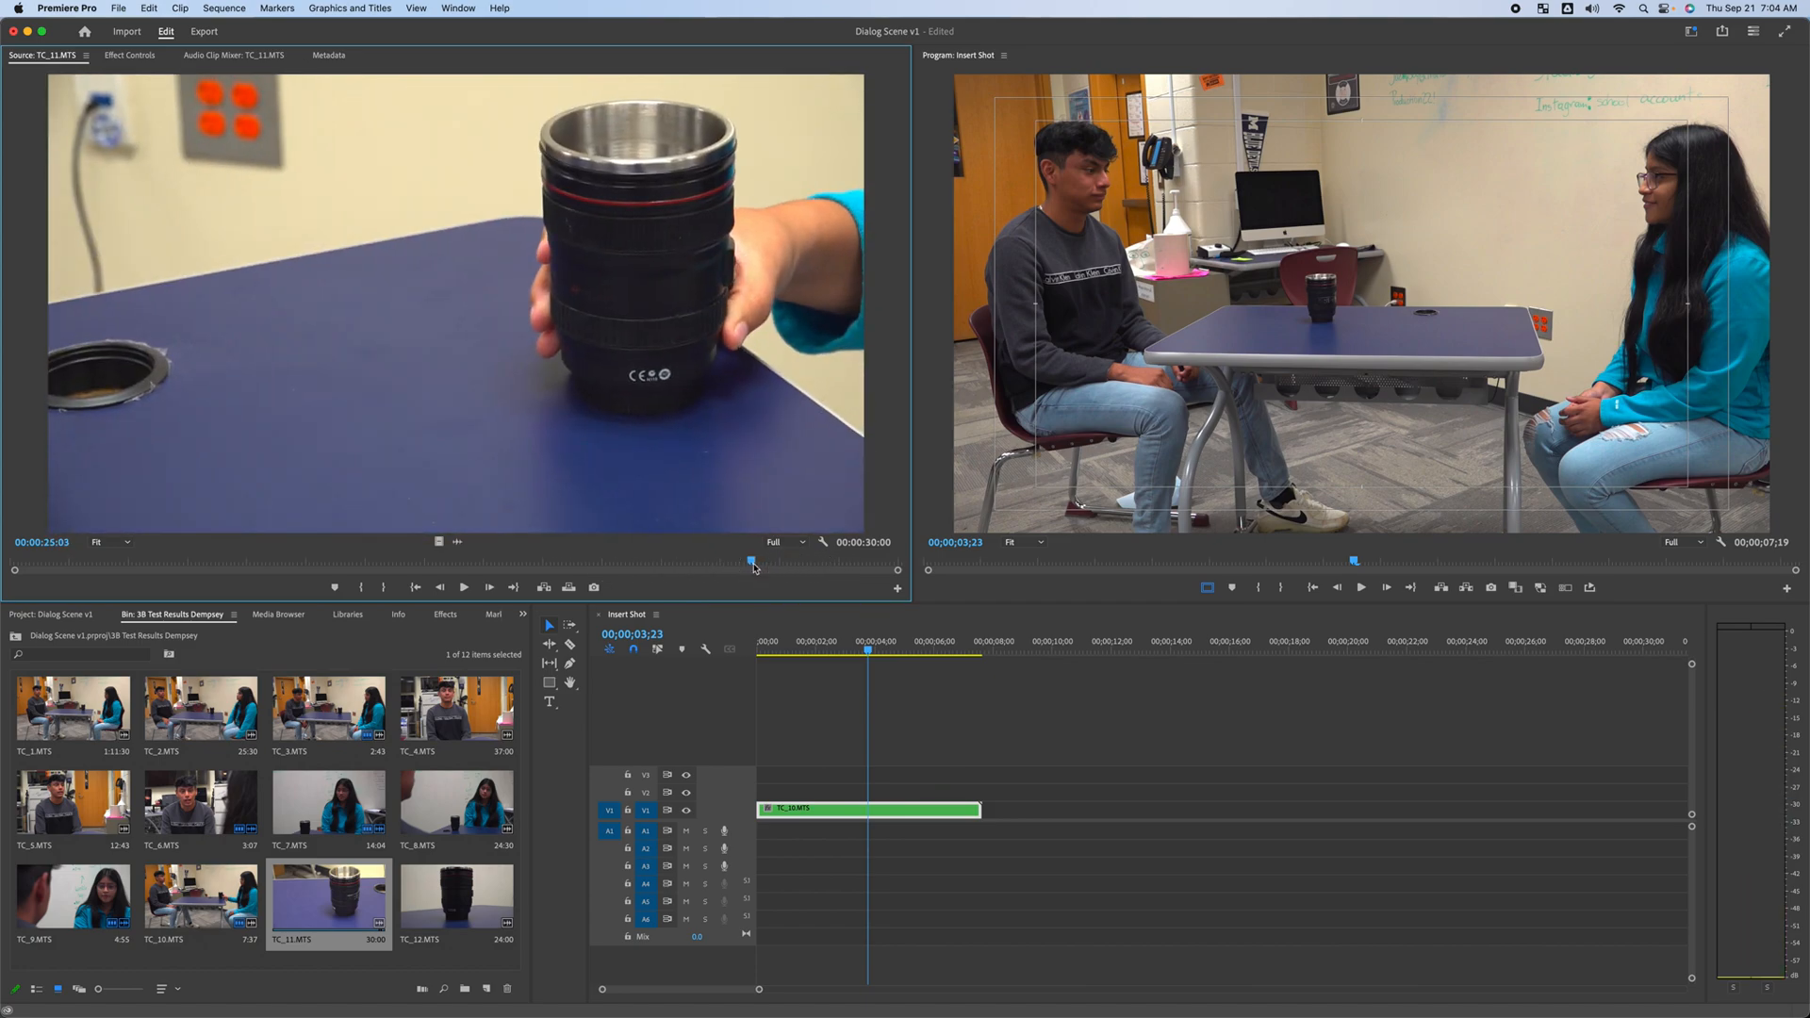
{"action": "key", "text": "space"}
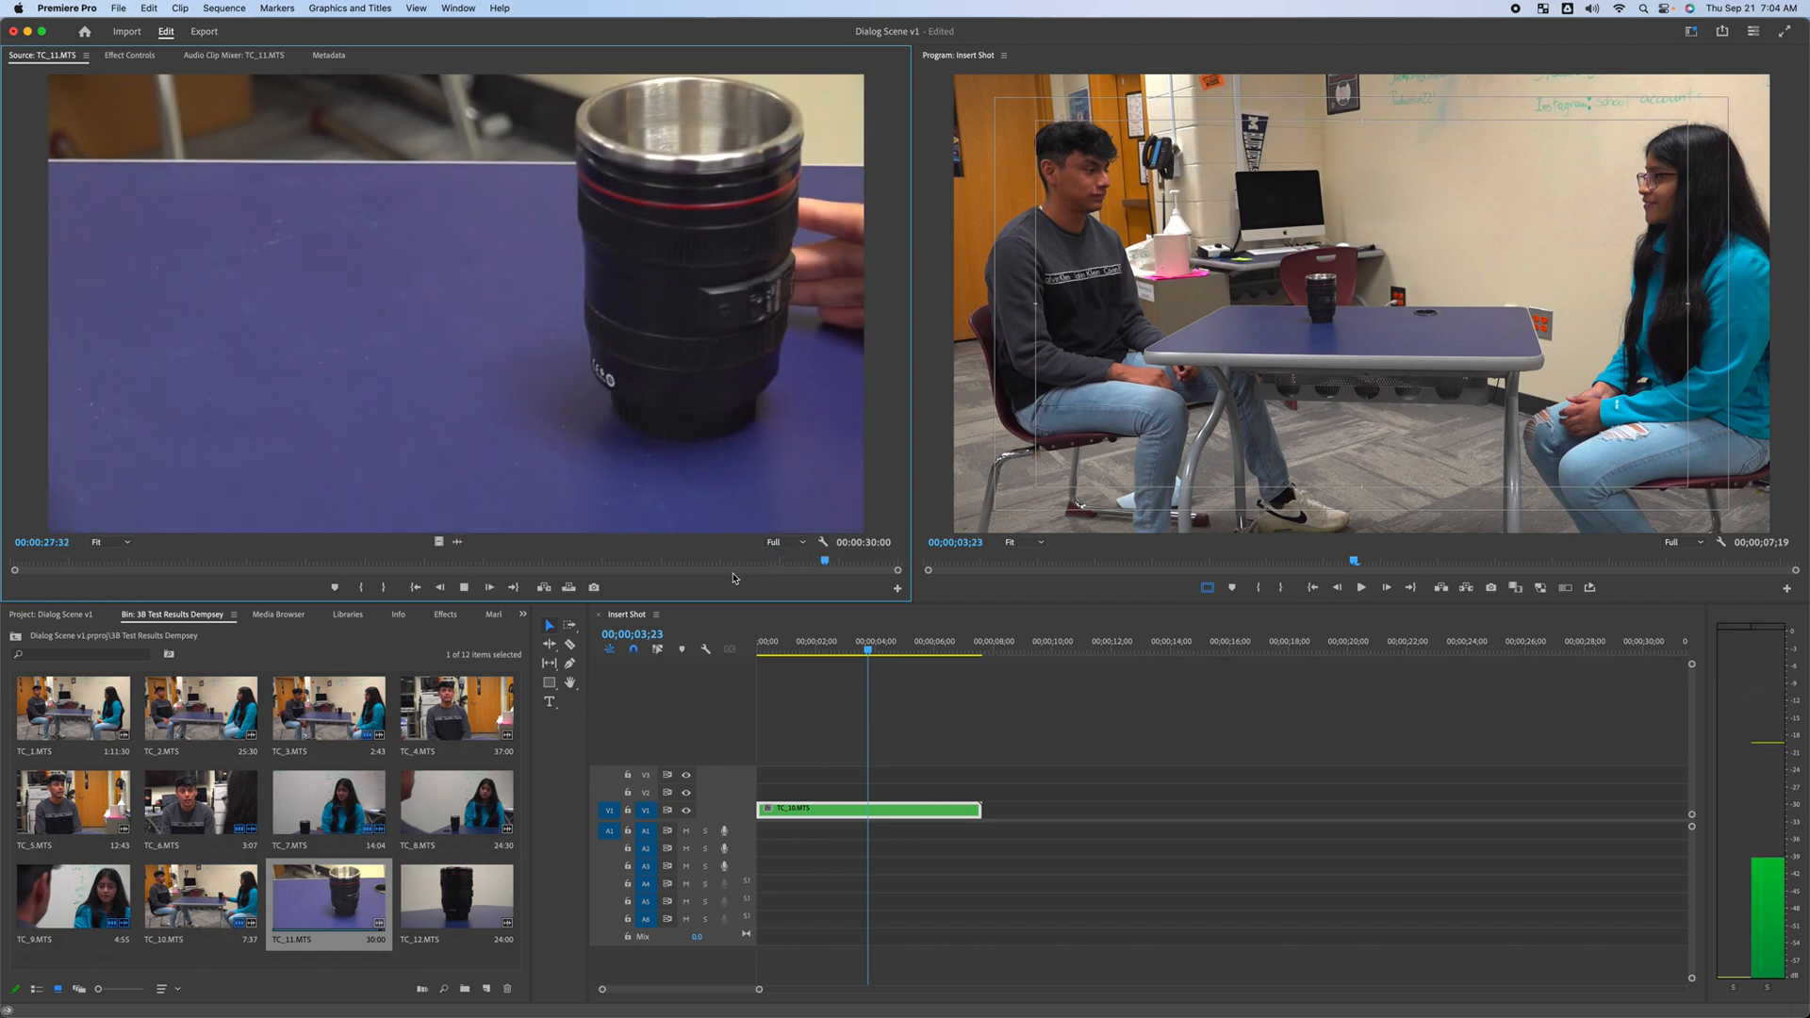
{"action": "left_click_drag", "start_coordinate": [844, 562], "coordinate": [699, 565]}
Load TC_12.MTS, park the sequence playhead at 00;00;01;01, and set the clip's In point at 00;00;16;17
{"action": "double_click", "coordinate": [457, 895]}
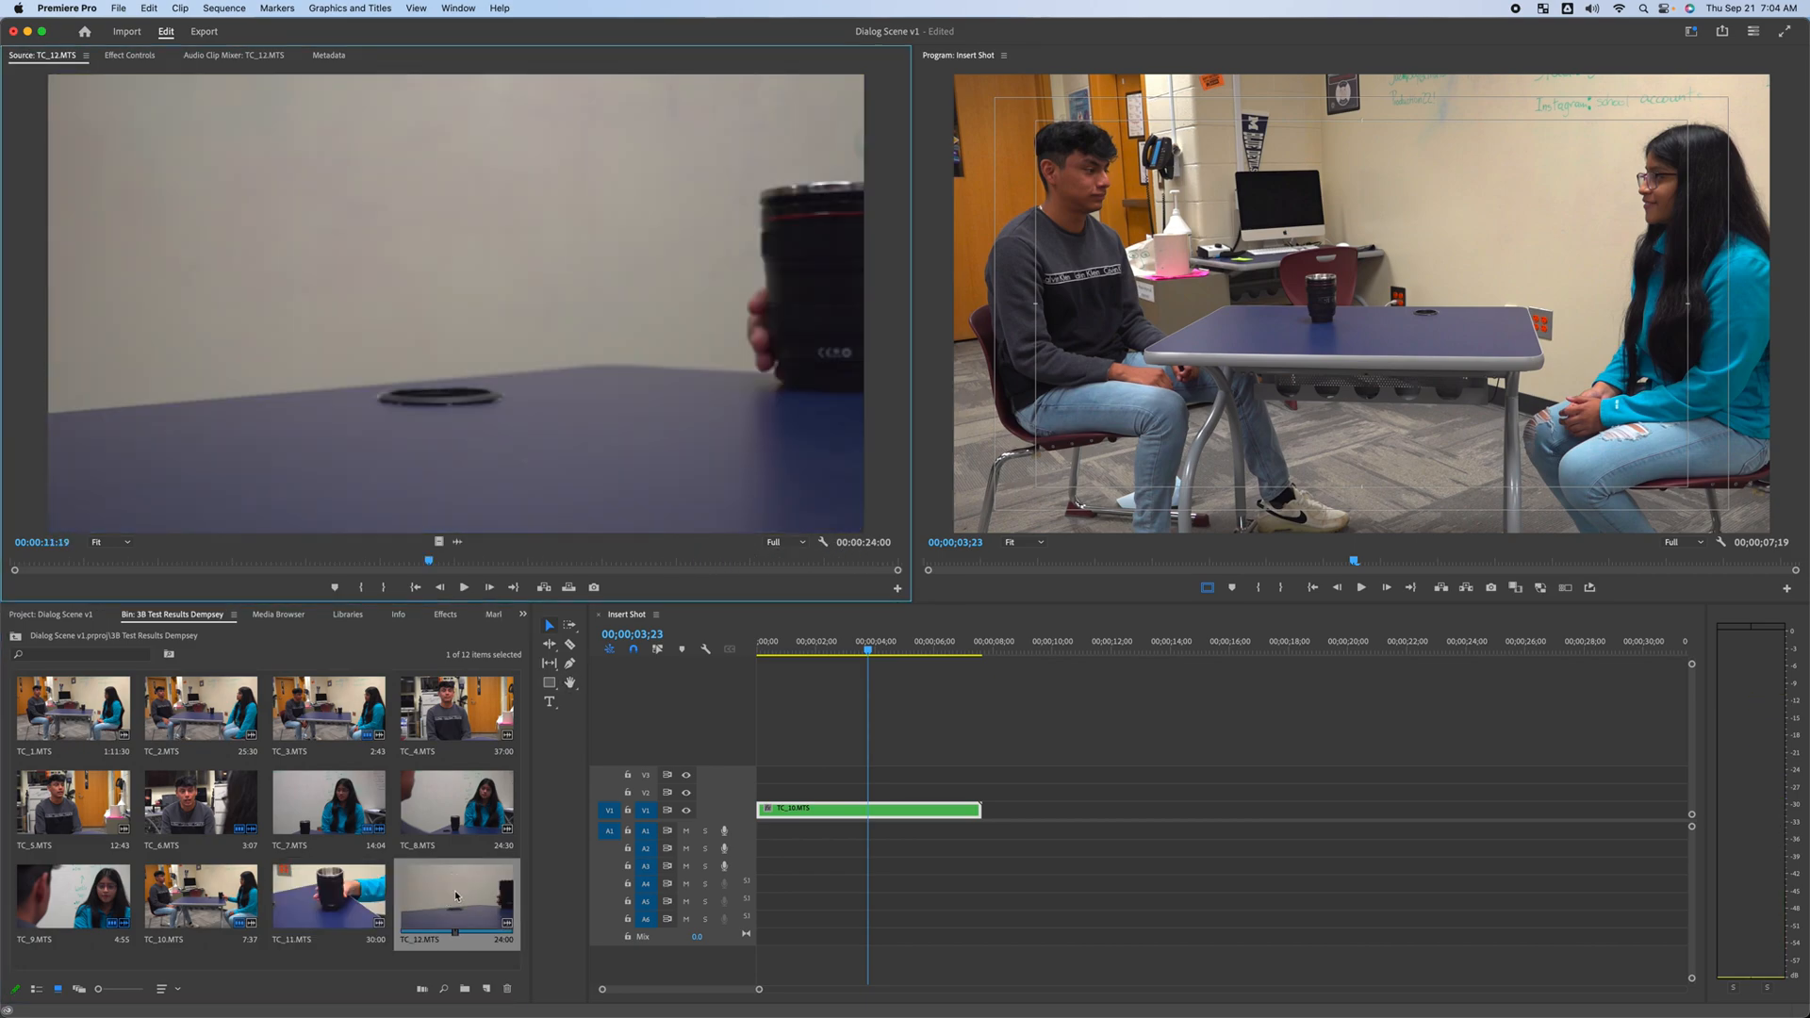
{"action": "left_click_drag", "start_coordinate": [429, 562], "coordinate": [689, 563]}
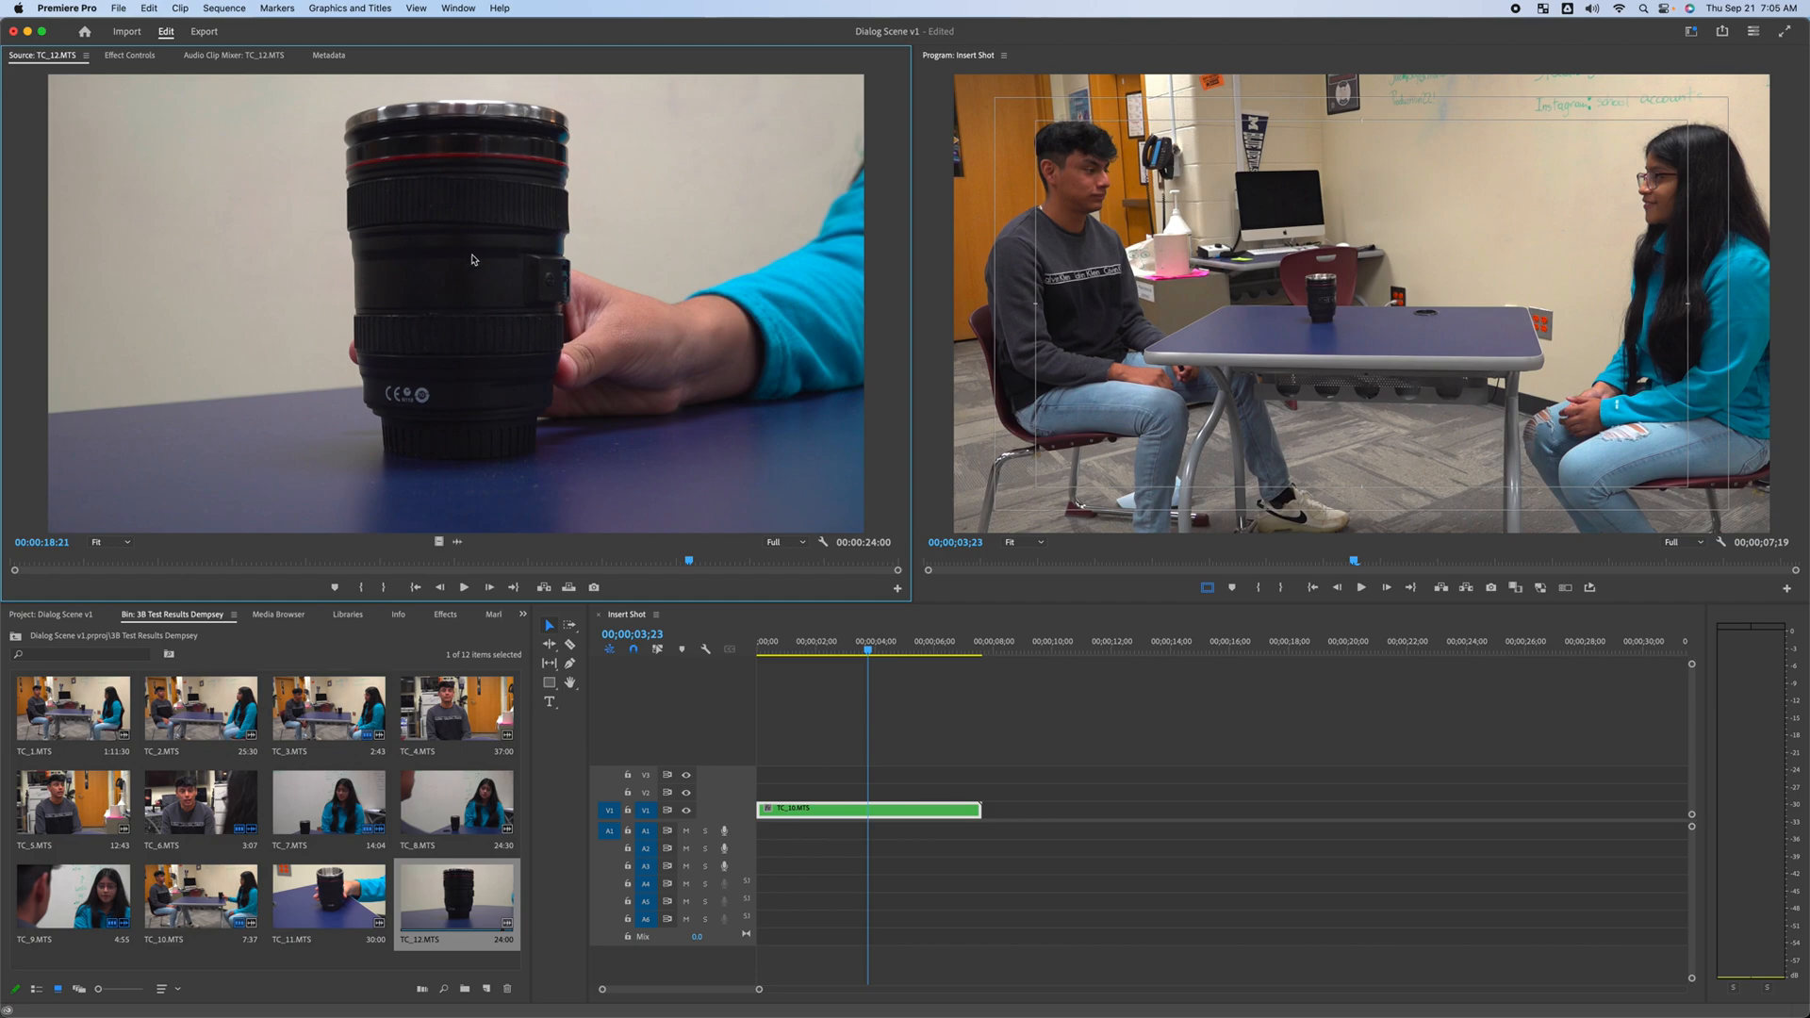
{"action": "left_click_drag", "start_coordinate": [688, 566], "coordinate": [649, 570]}
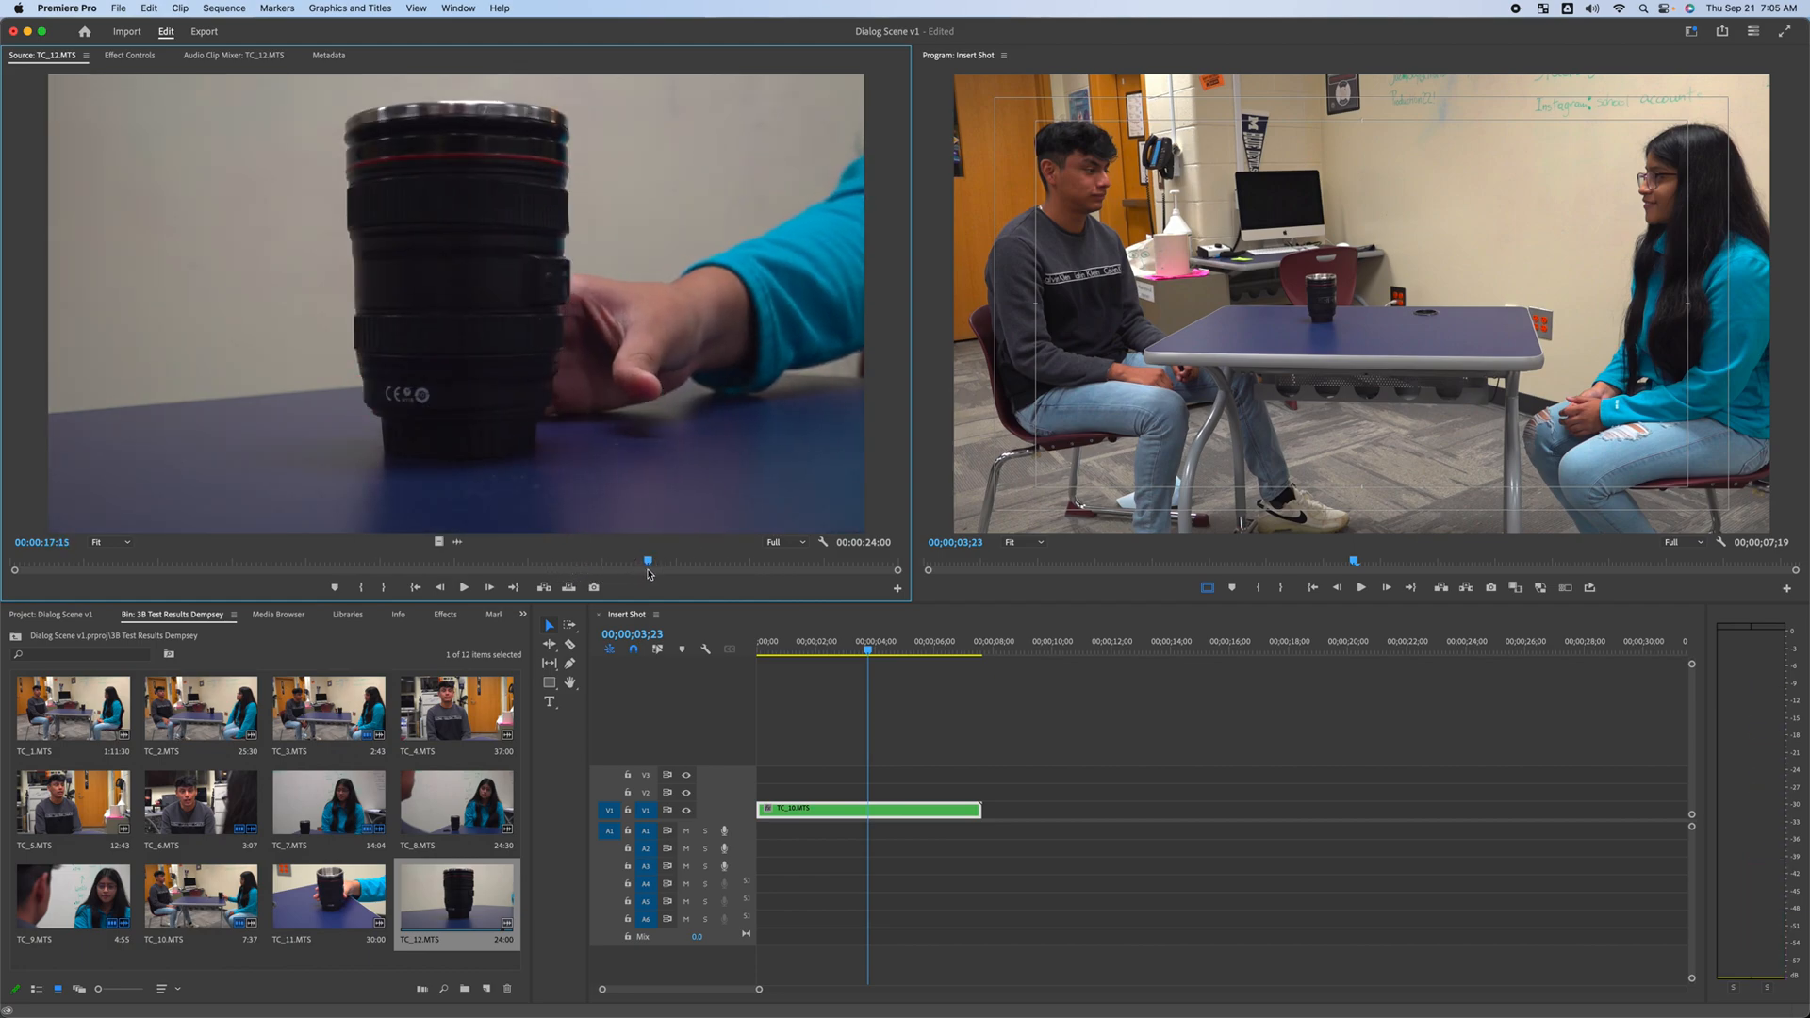
{"action": "left_click_drag", "start_coordinate": [650, 564], "coordinate": [642, 566]}
{"action": "left_click_drag", "start_coordinate": [867, 651], "coordinate": [789, 687]}
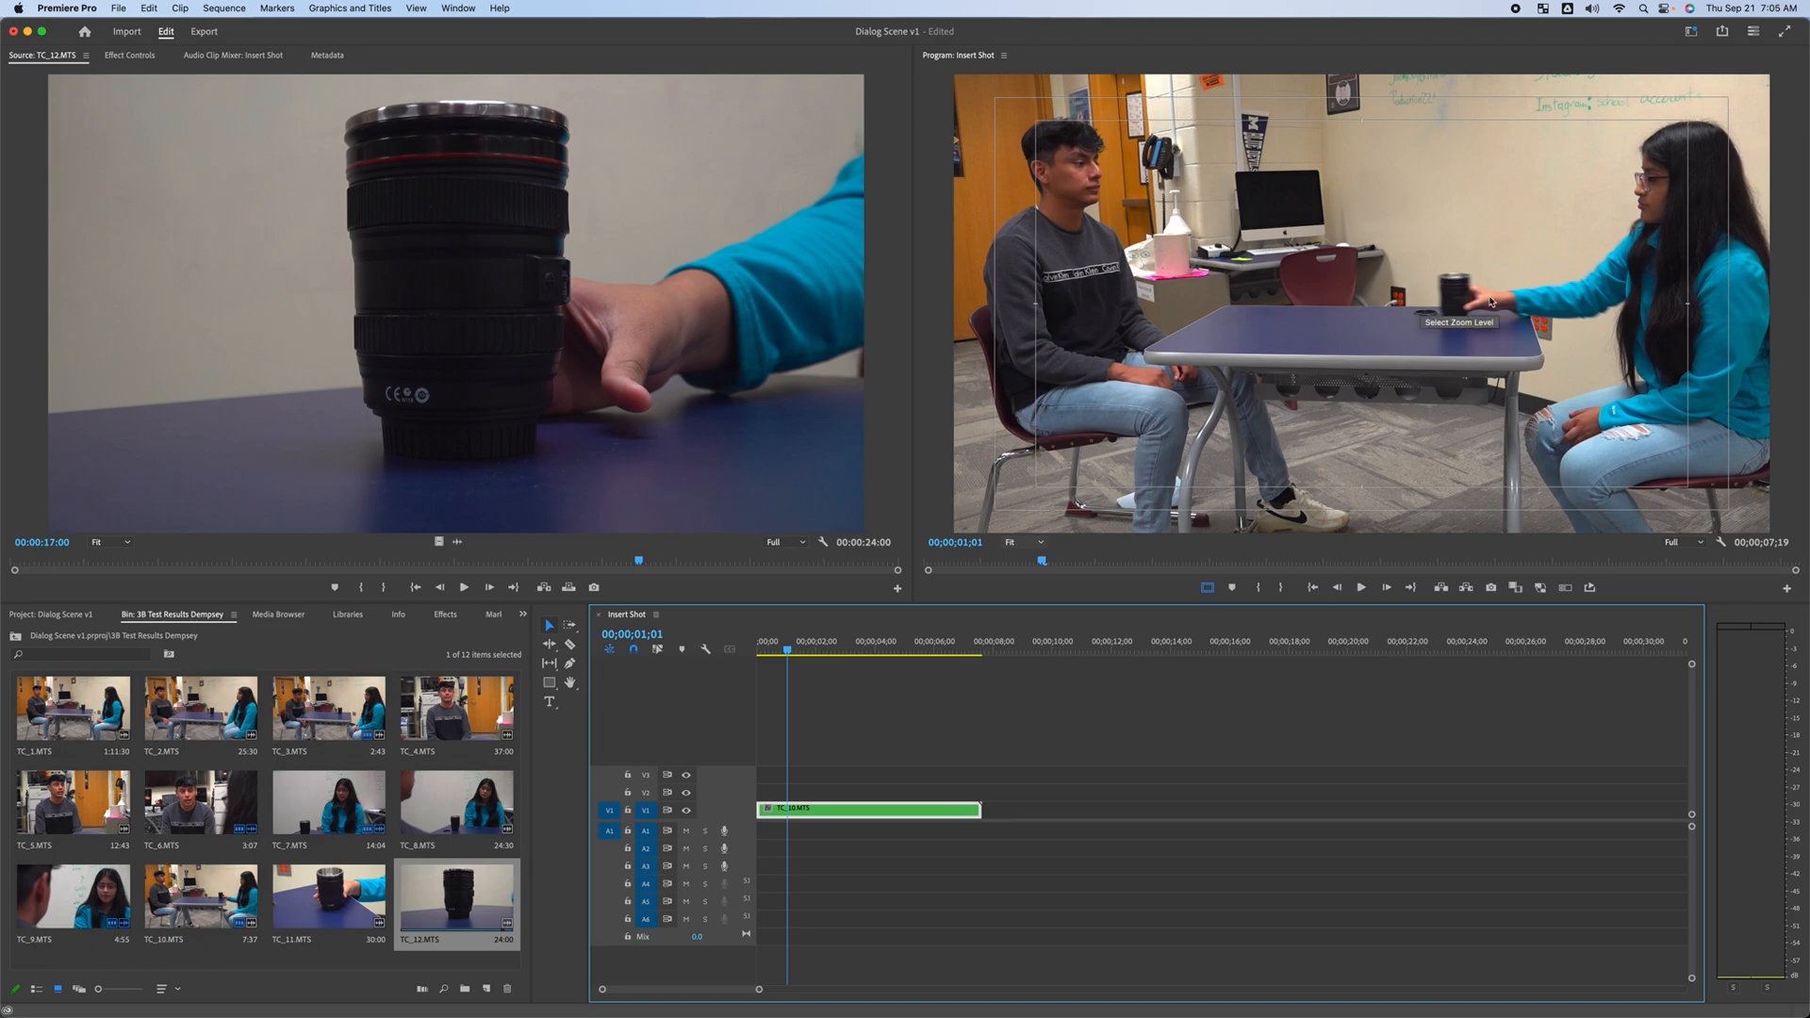
{"action": "left_click", "coordinate": [631, 563]}
{"action": "left_click_drag", "start_coordinate": [611, 563], "coordinate": [612, 563]}
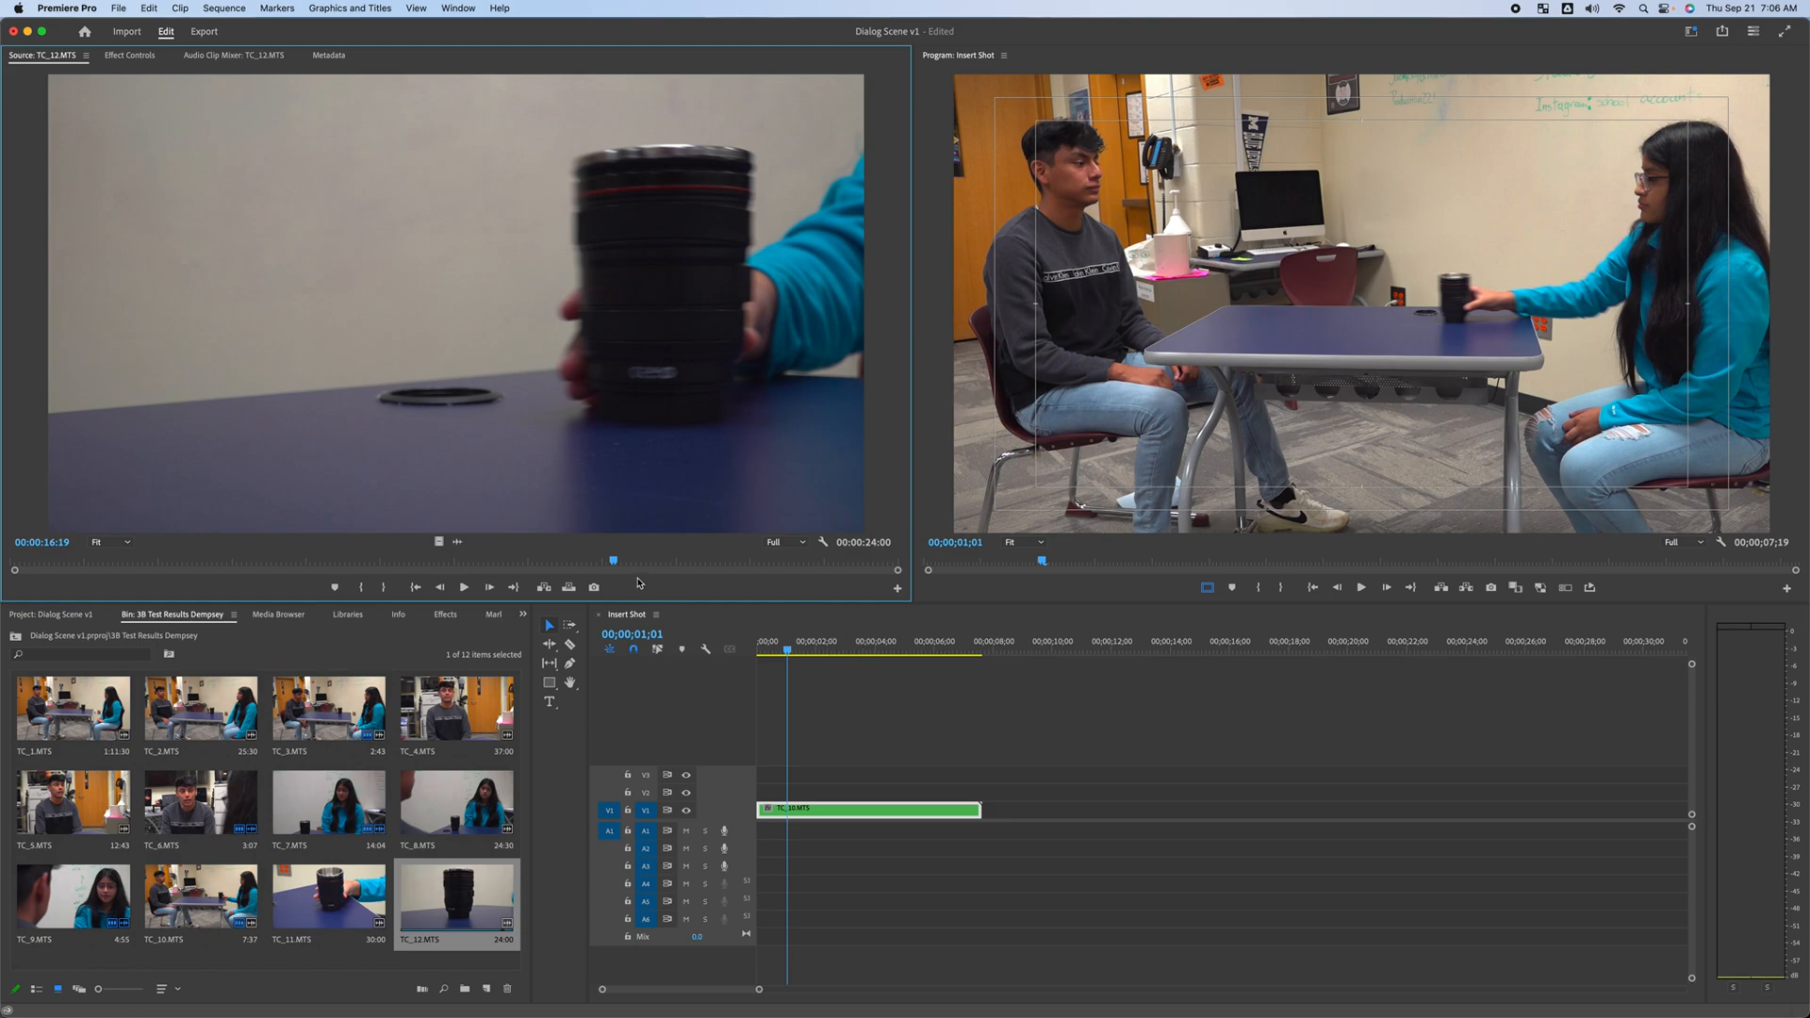
{"action": "left_click_drag", "start_coordinate": [615, 562], "coordinate": [612, 563]}
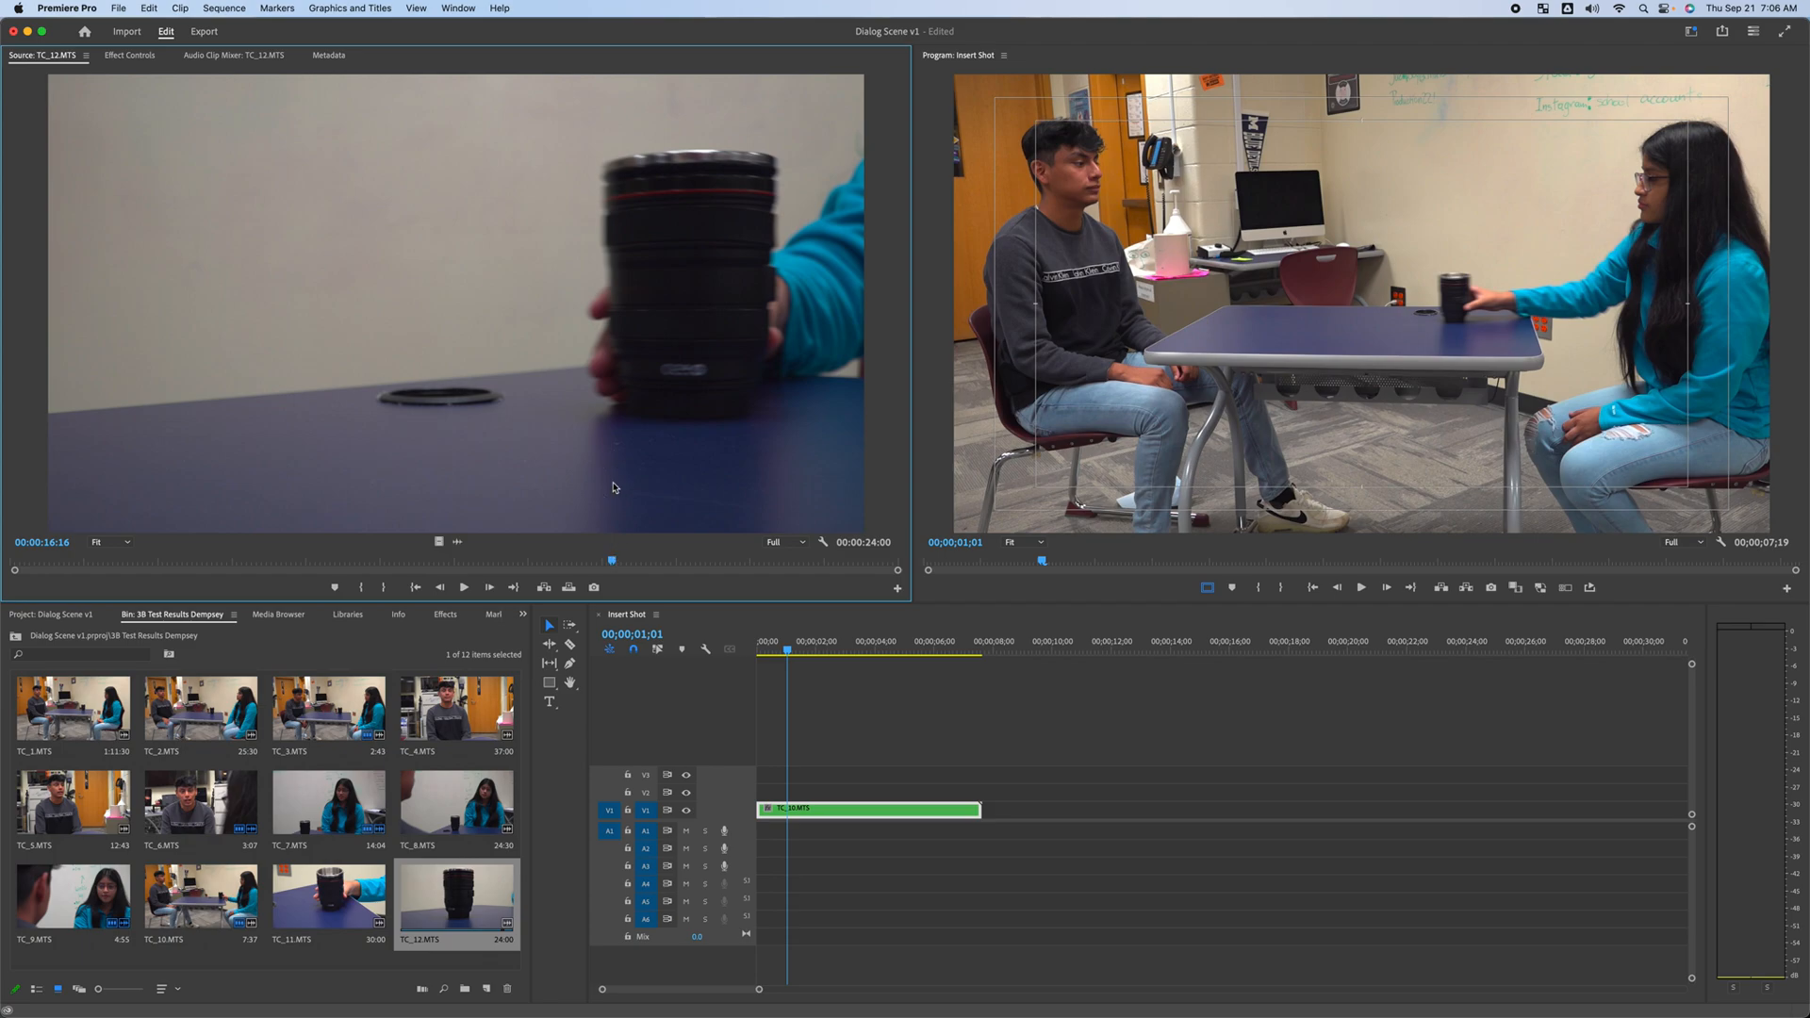
{"action": "key", "text": "Right"}
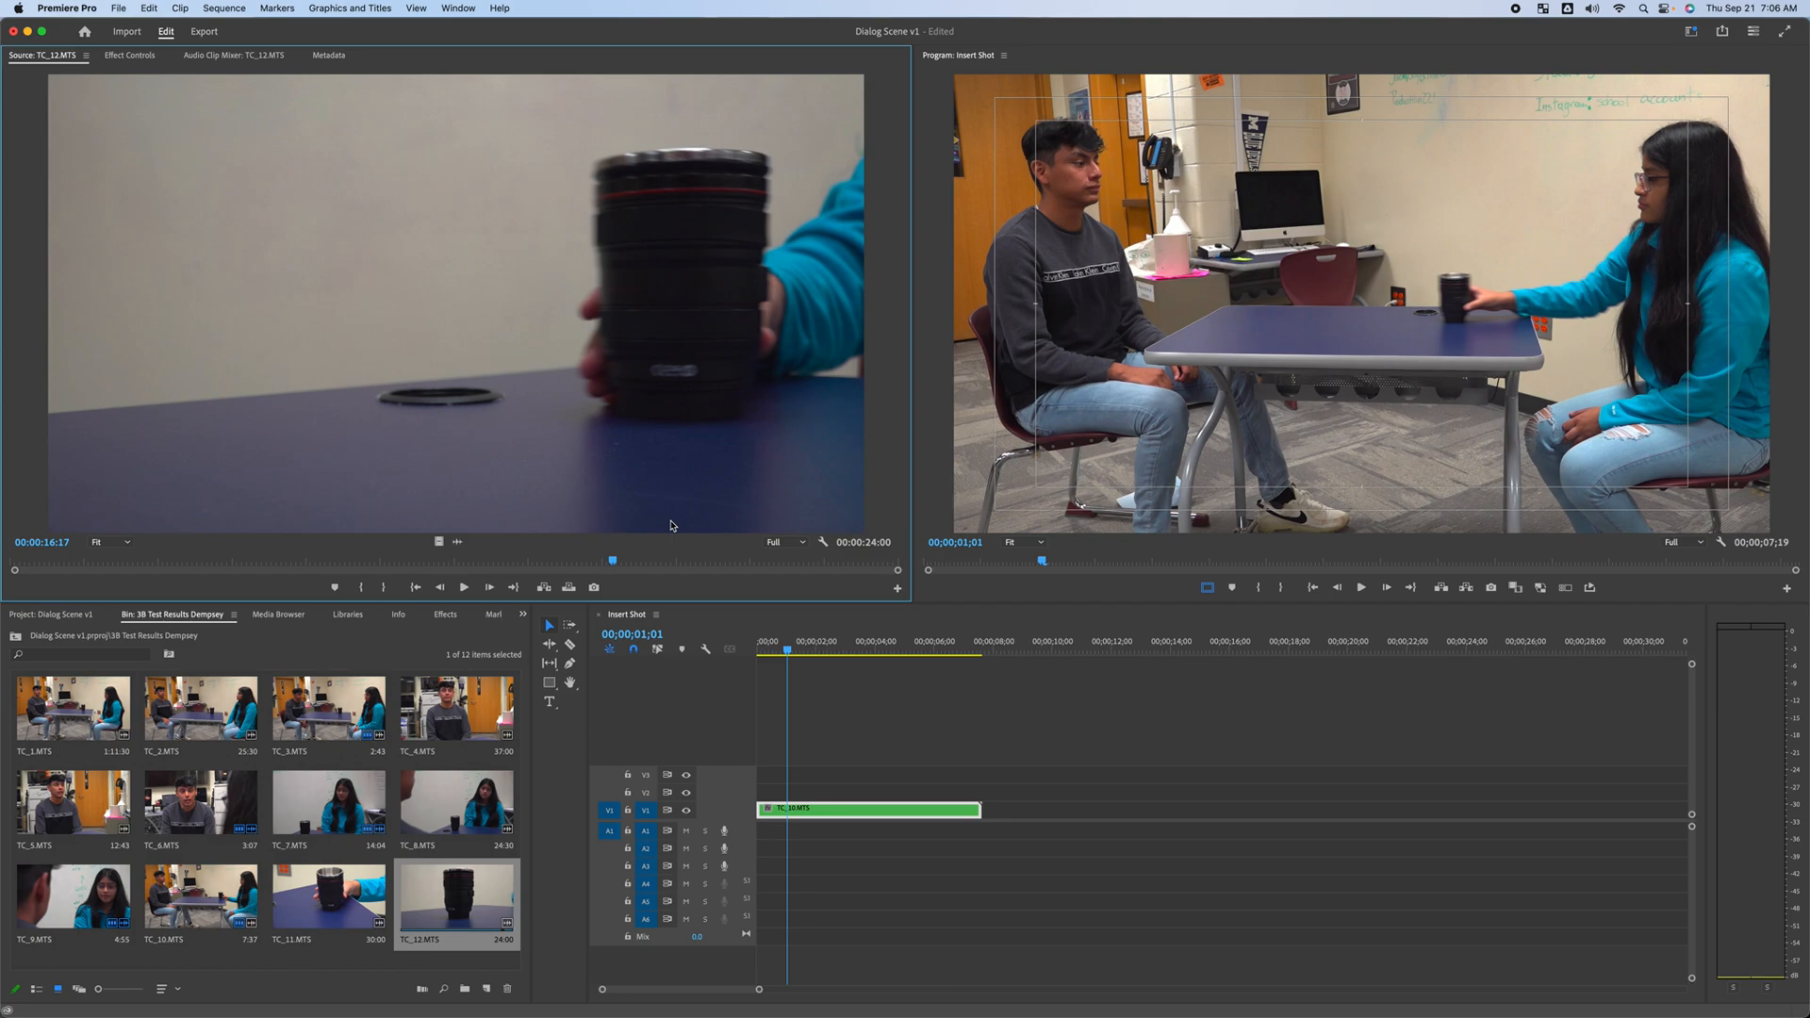
{"action": "key", "text": "i"}
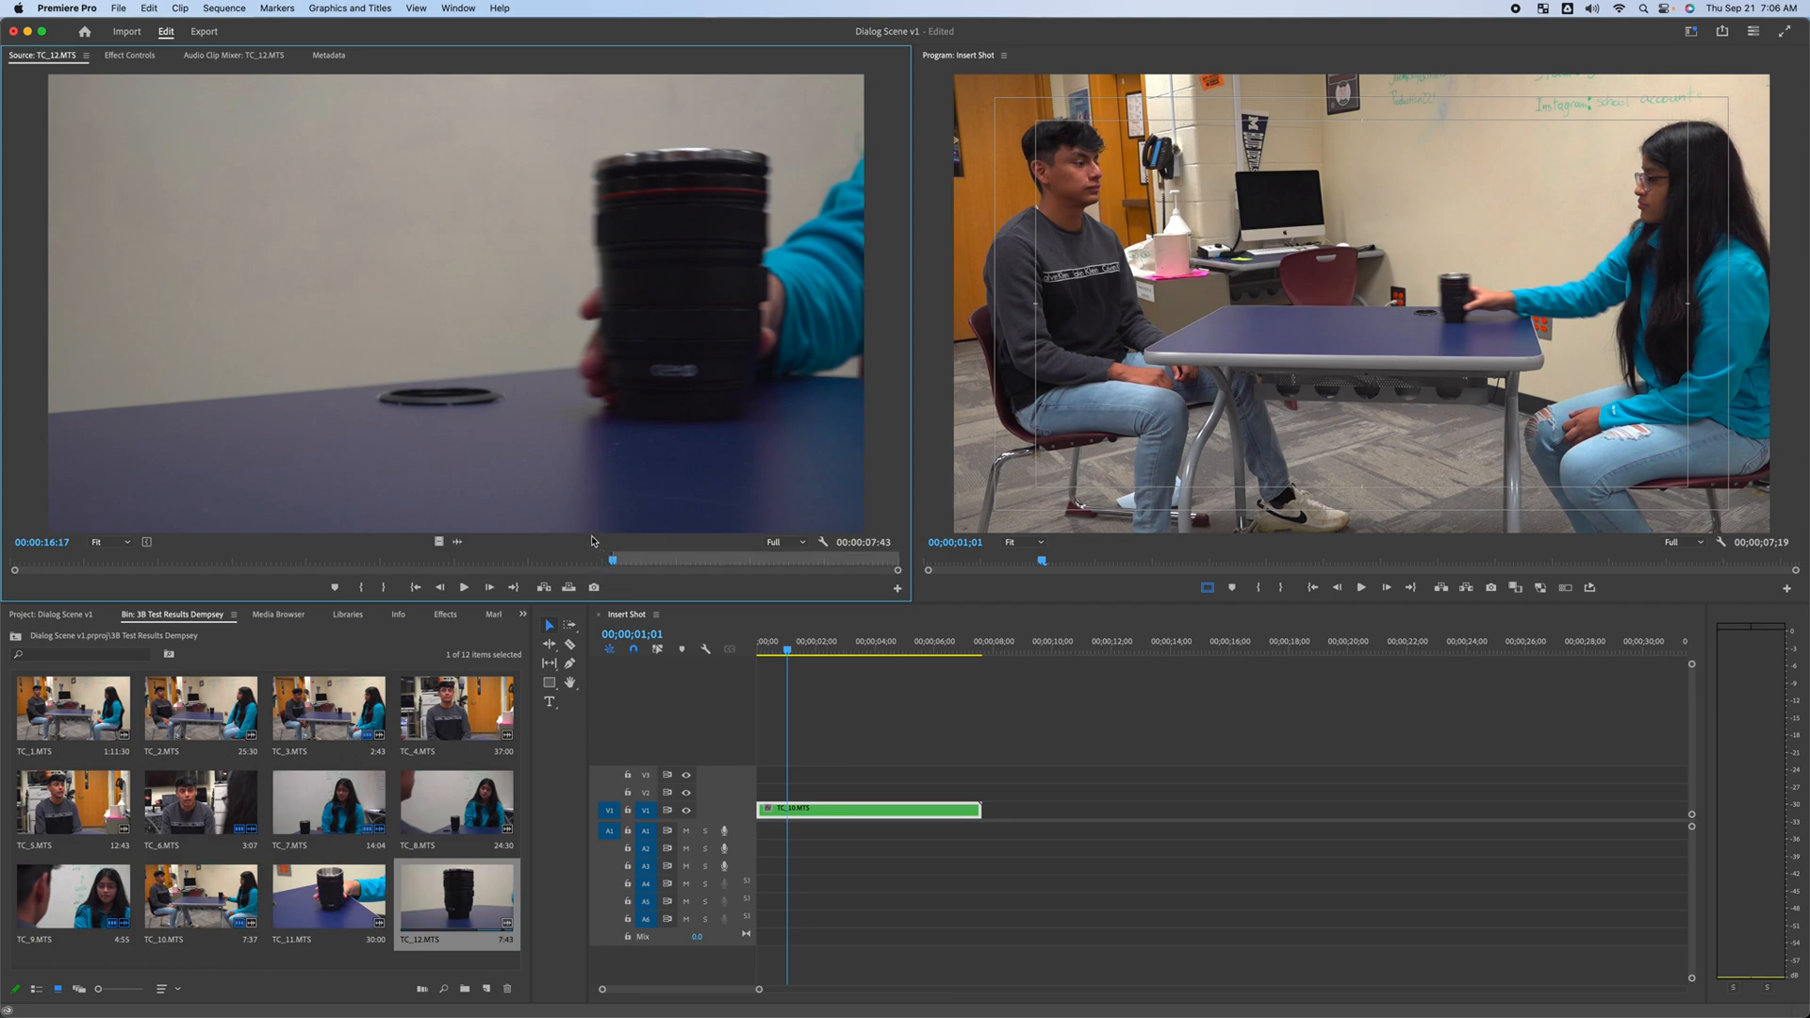
Place TC_12.MTS on track V2 starting at 00;00;01;01 and play the sequence from the start
{"action": "left_click_drag", "start_coordinate": [438, 542], "coordinate": [792, 794]}
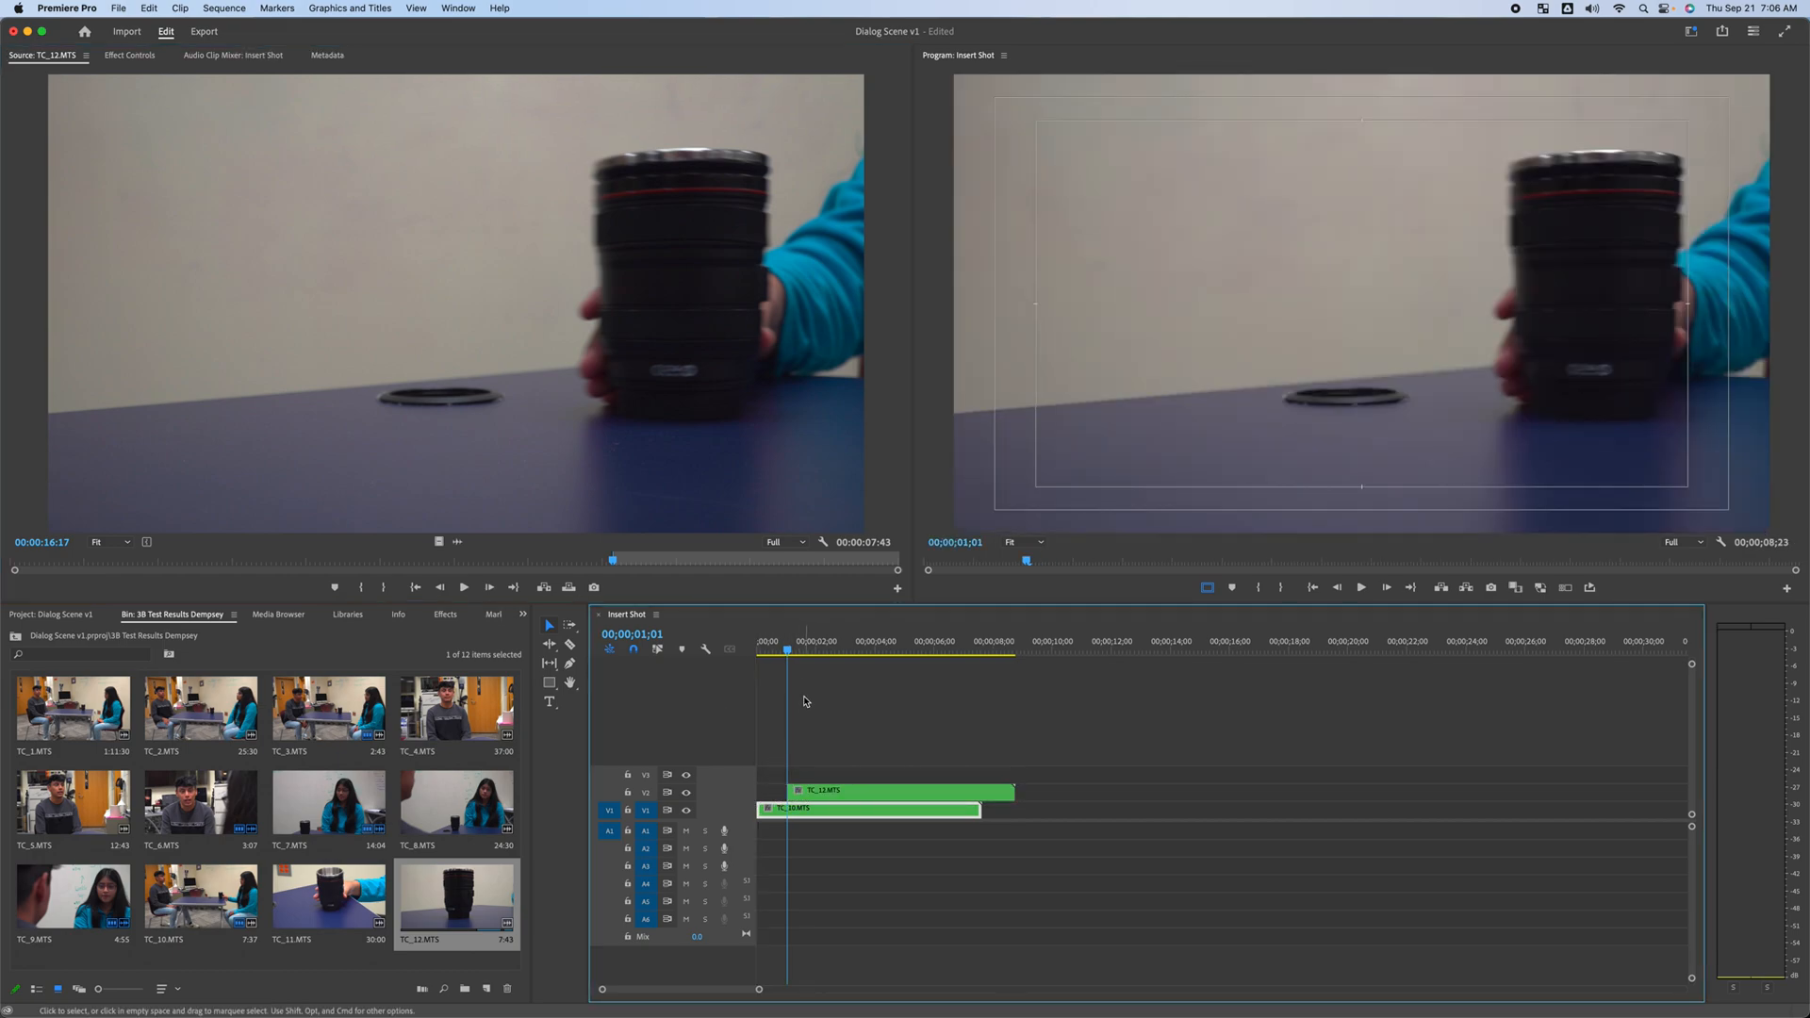
{"action": "key", "text": "Home"}
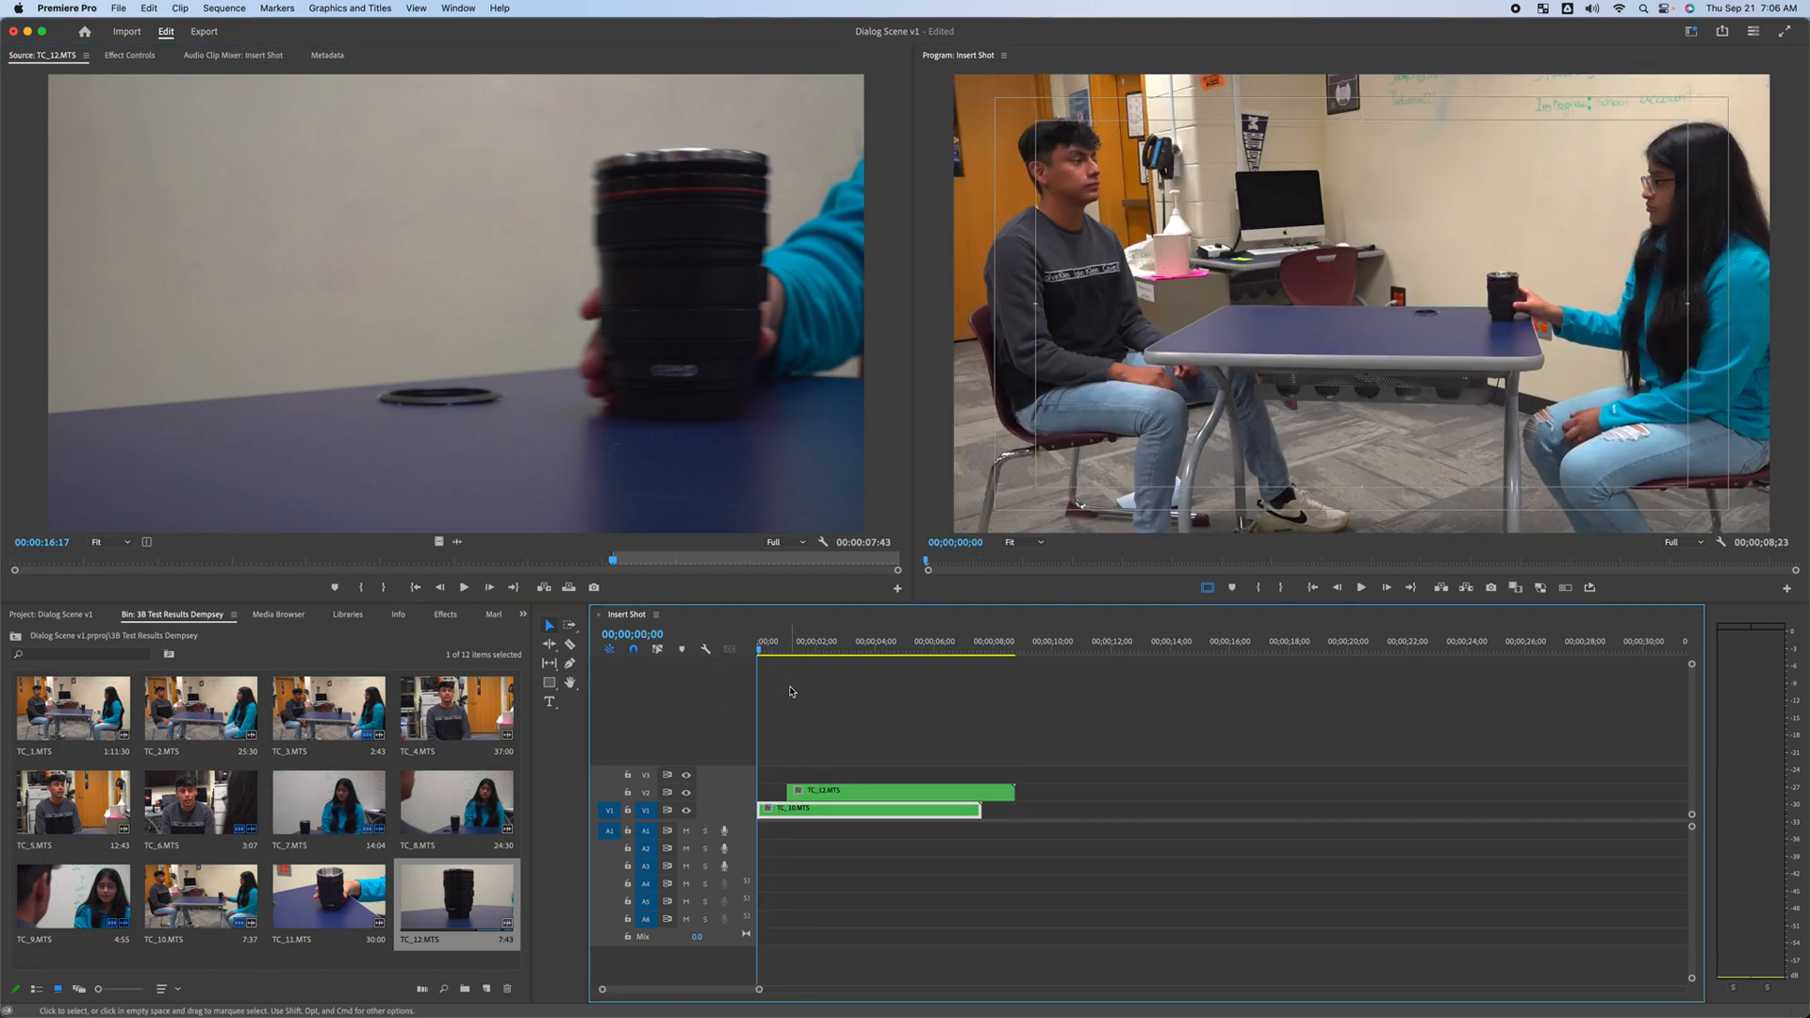
{"action": "key", "text": "space"}
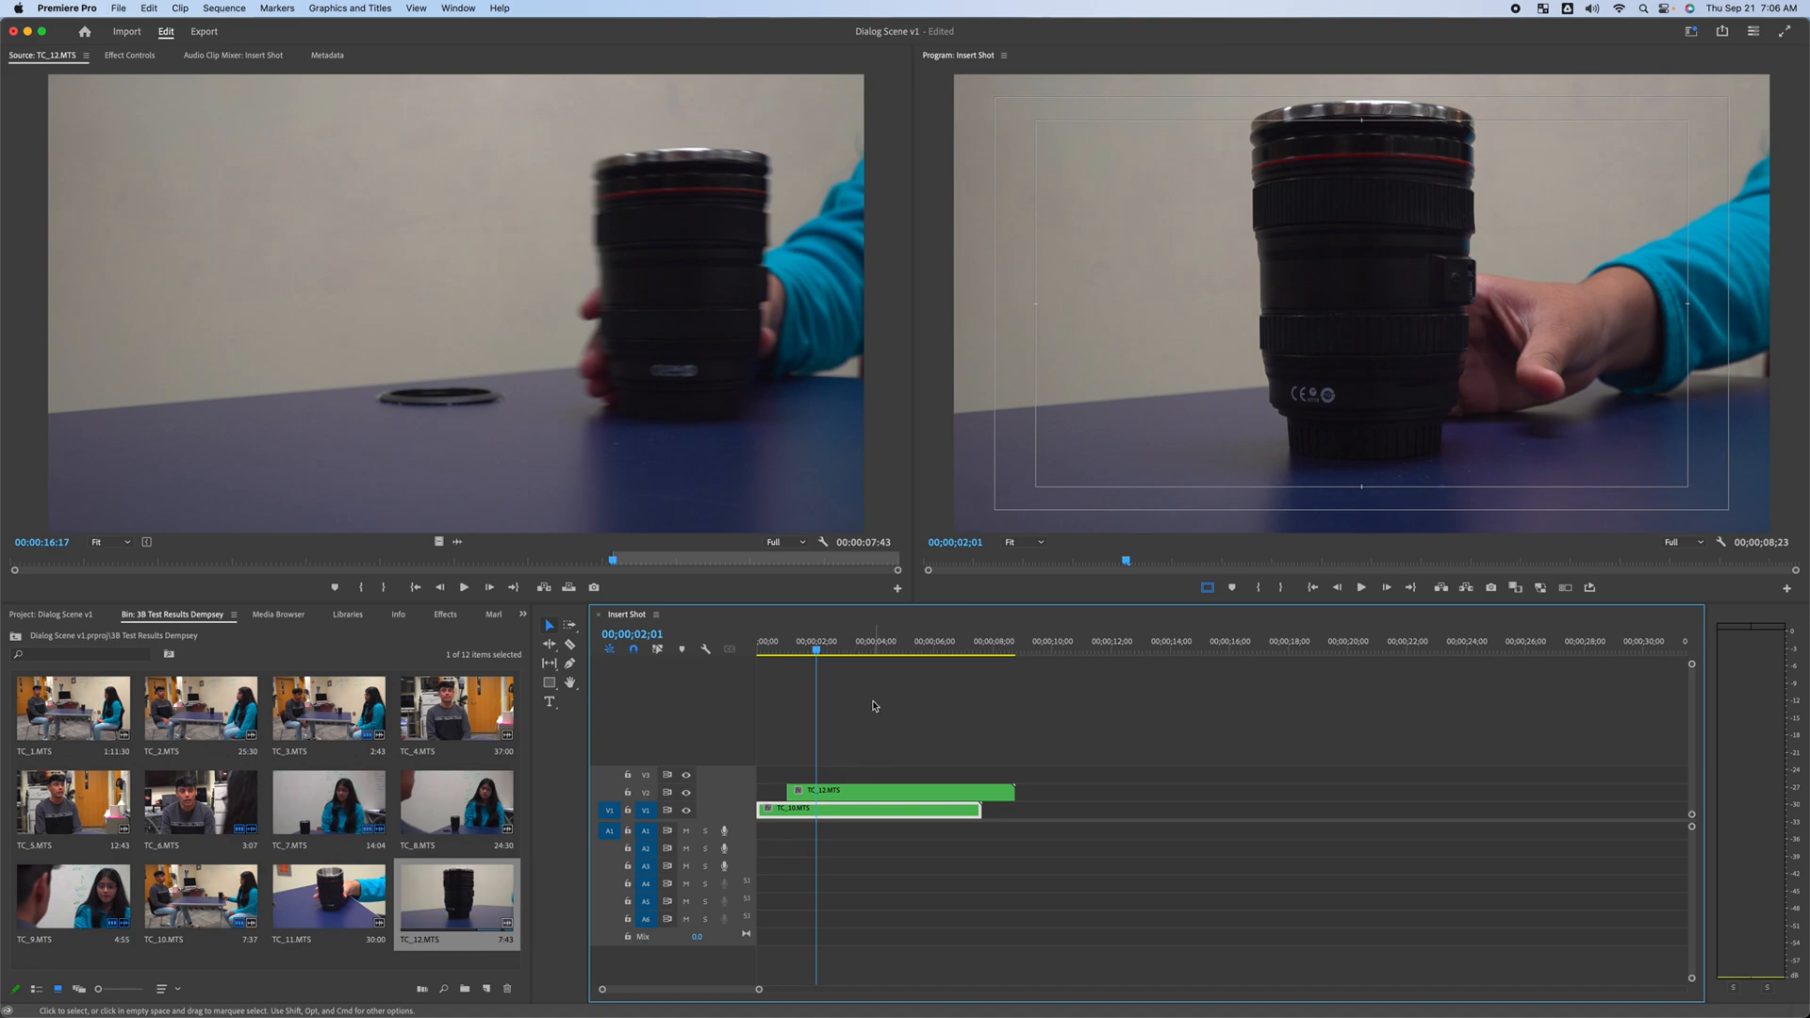
Trim the end of the V2 close-up to the playhead at 00;00;01;28
{"action": "left_click_drag", "start_coordinate": [799, 645], "coordinate": [739, 681]}
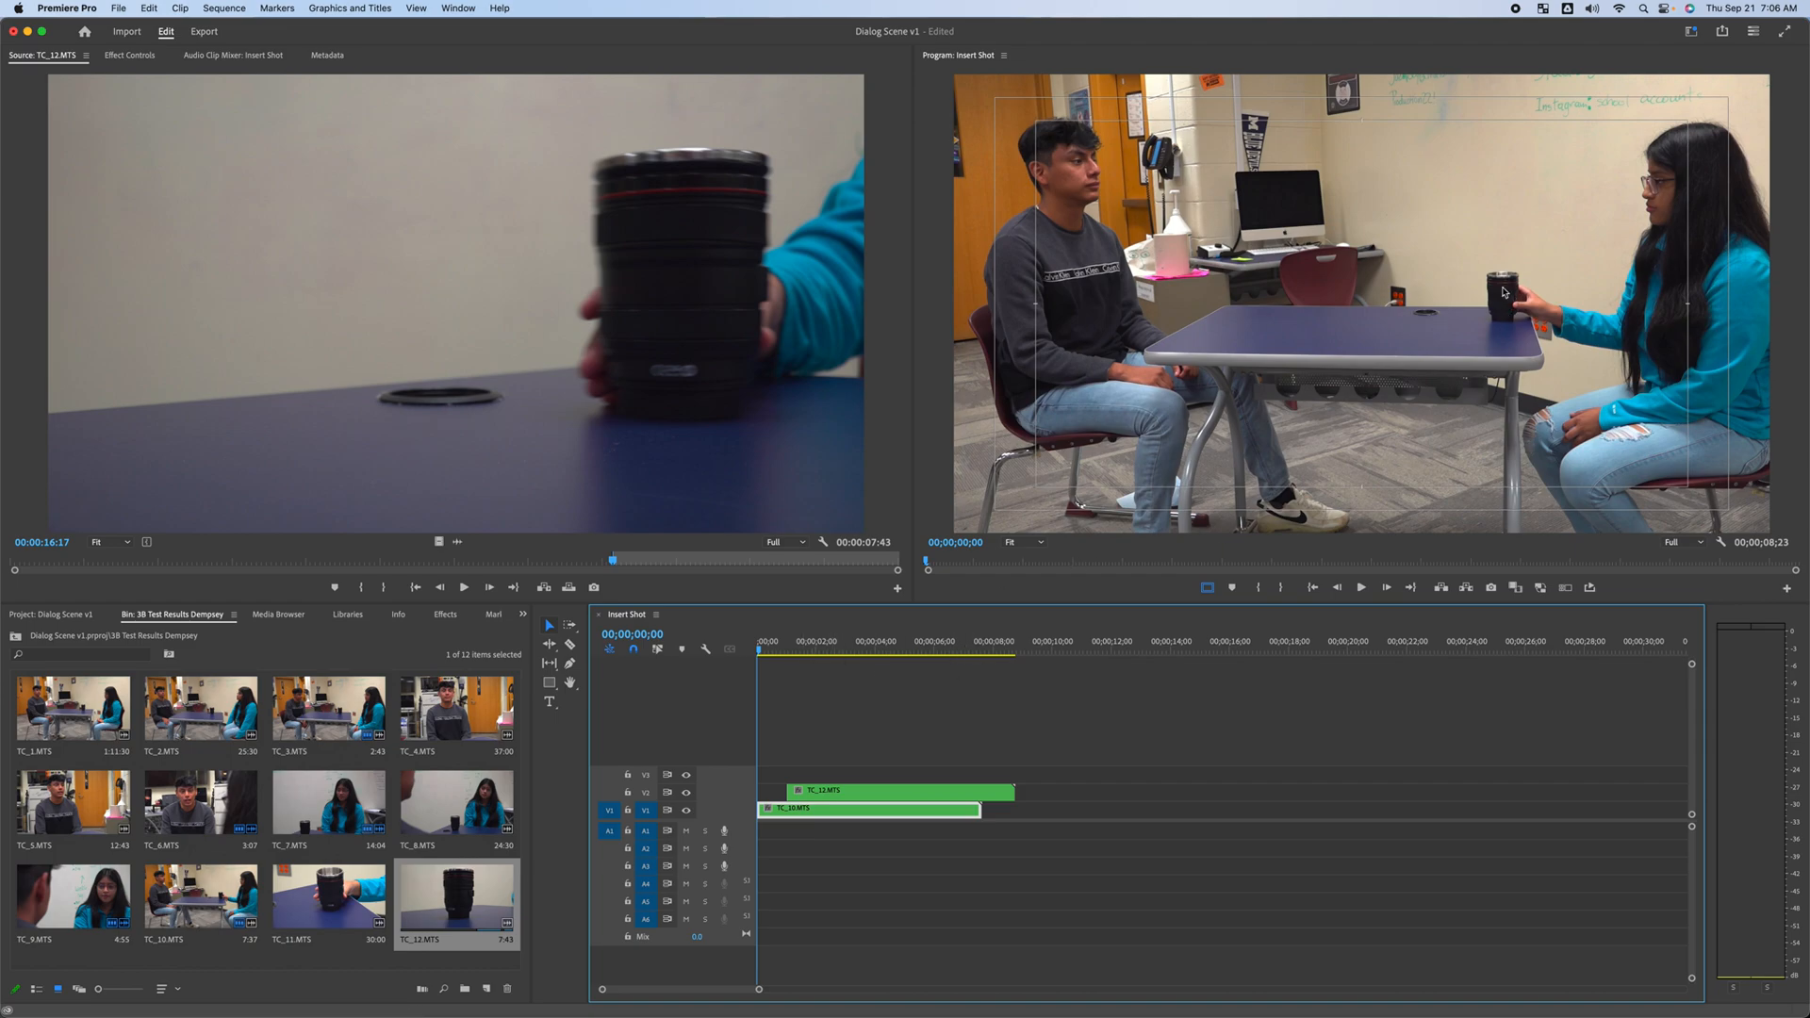
{"action": "key", "text": "space"}
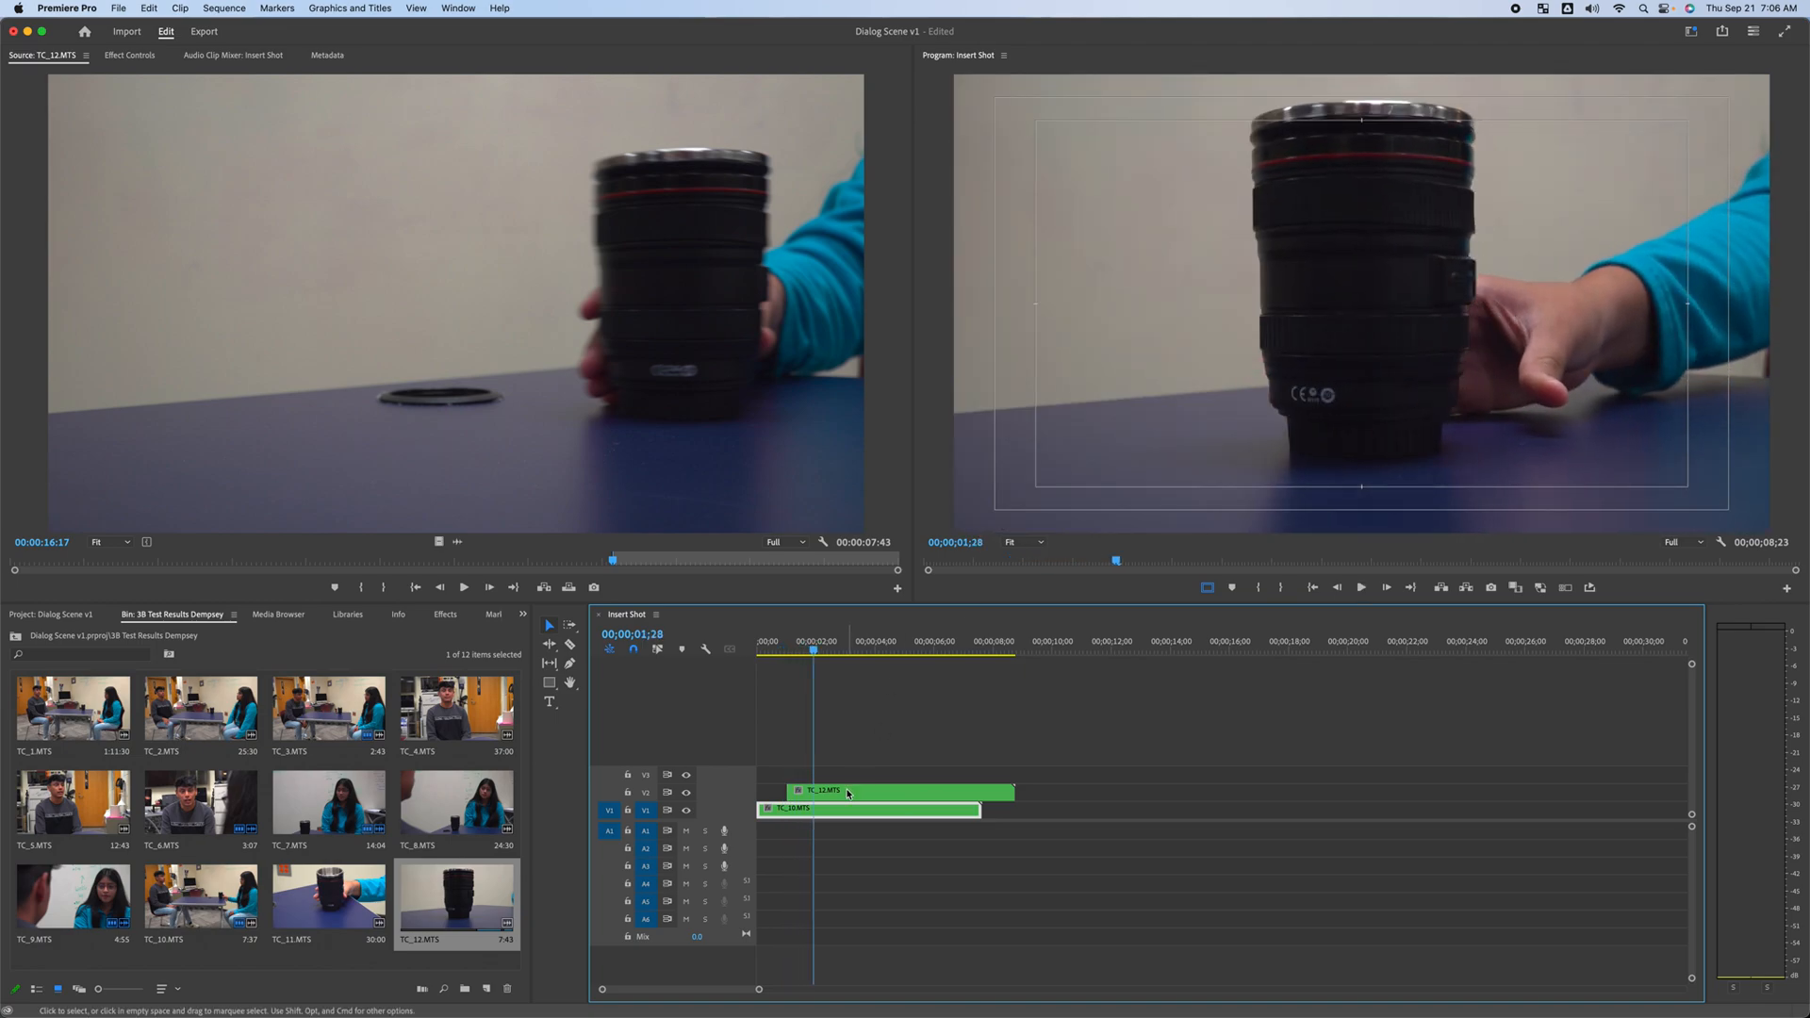
{"action": "left_click_drag", "start_coordinate": [1013, 791], "coordinate": [811, 795]}
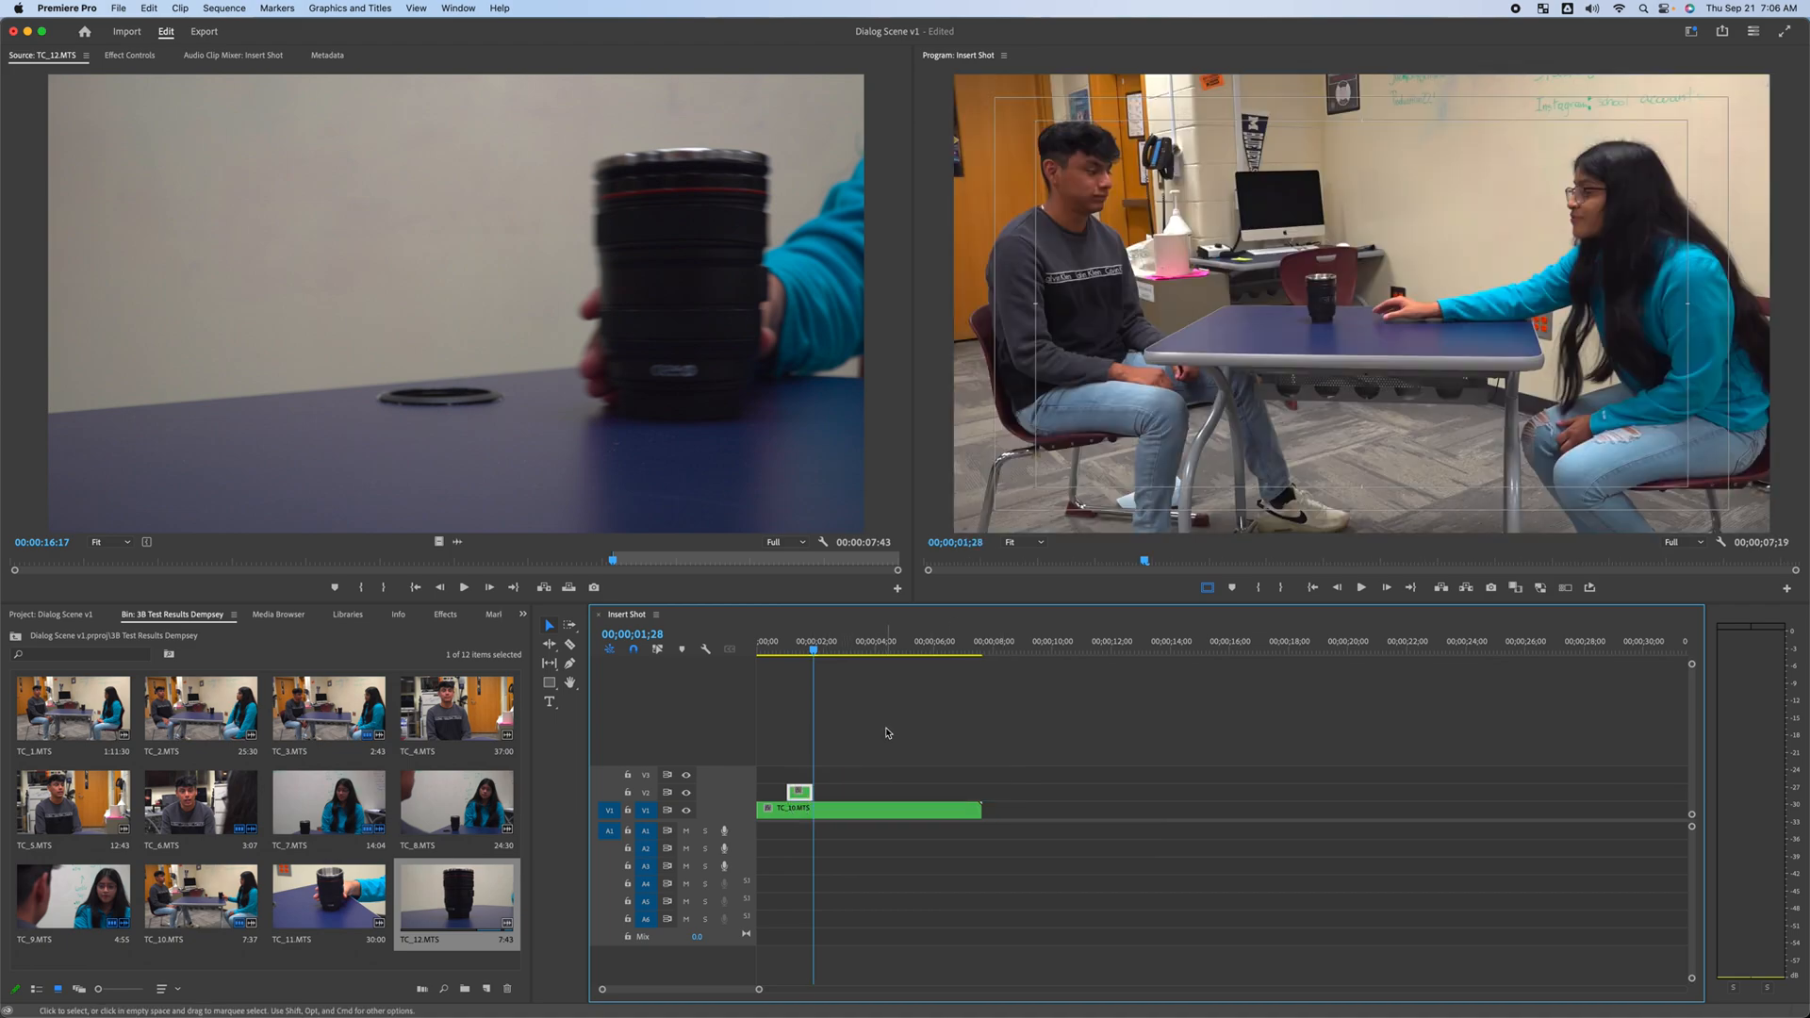
Play back the sequence from the start to review the insert shot
{"action": "key", "text": "Home"}
{"action": "key", "text": "space"}
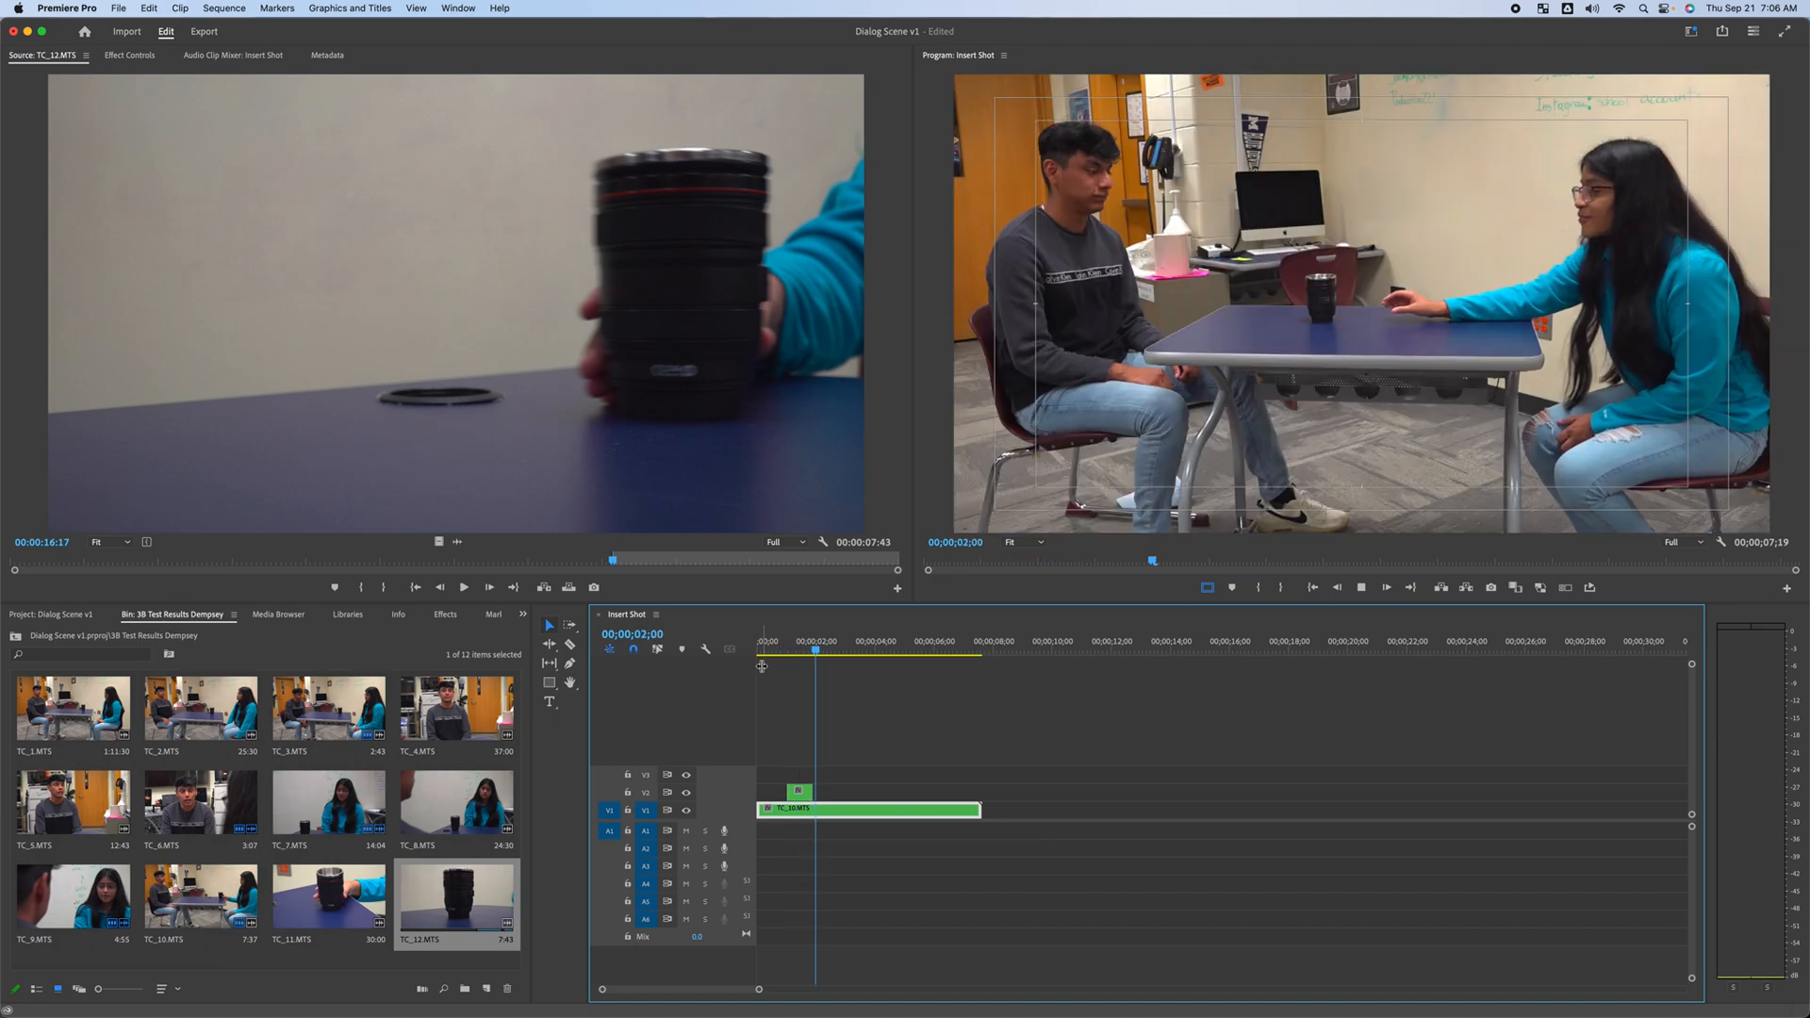
{"action": "key", "text": "space"}
{"action": "left_click_drag", "start_coordinate": [842, 659], "coordinate": [817, 687]}
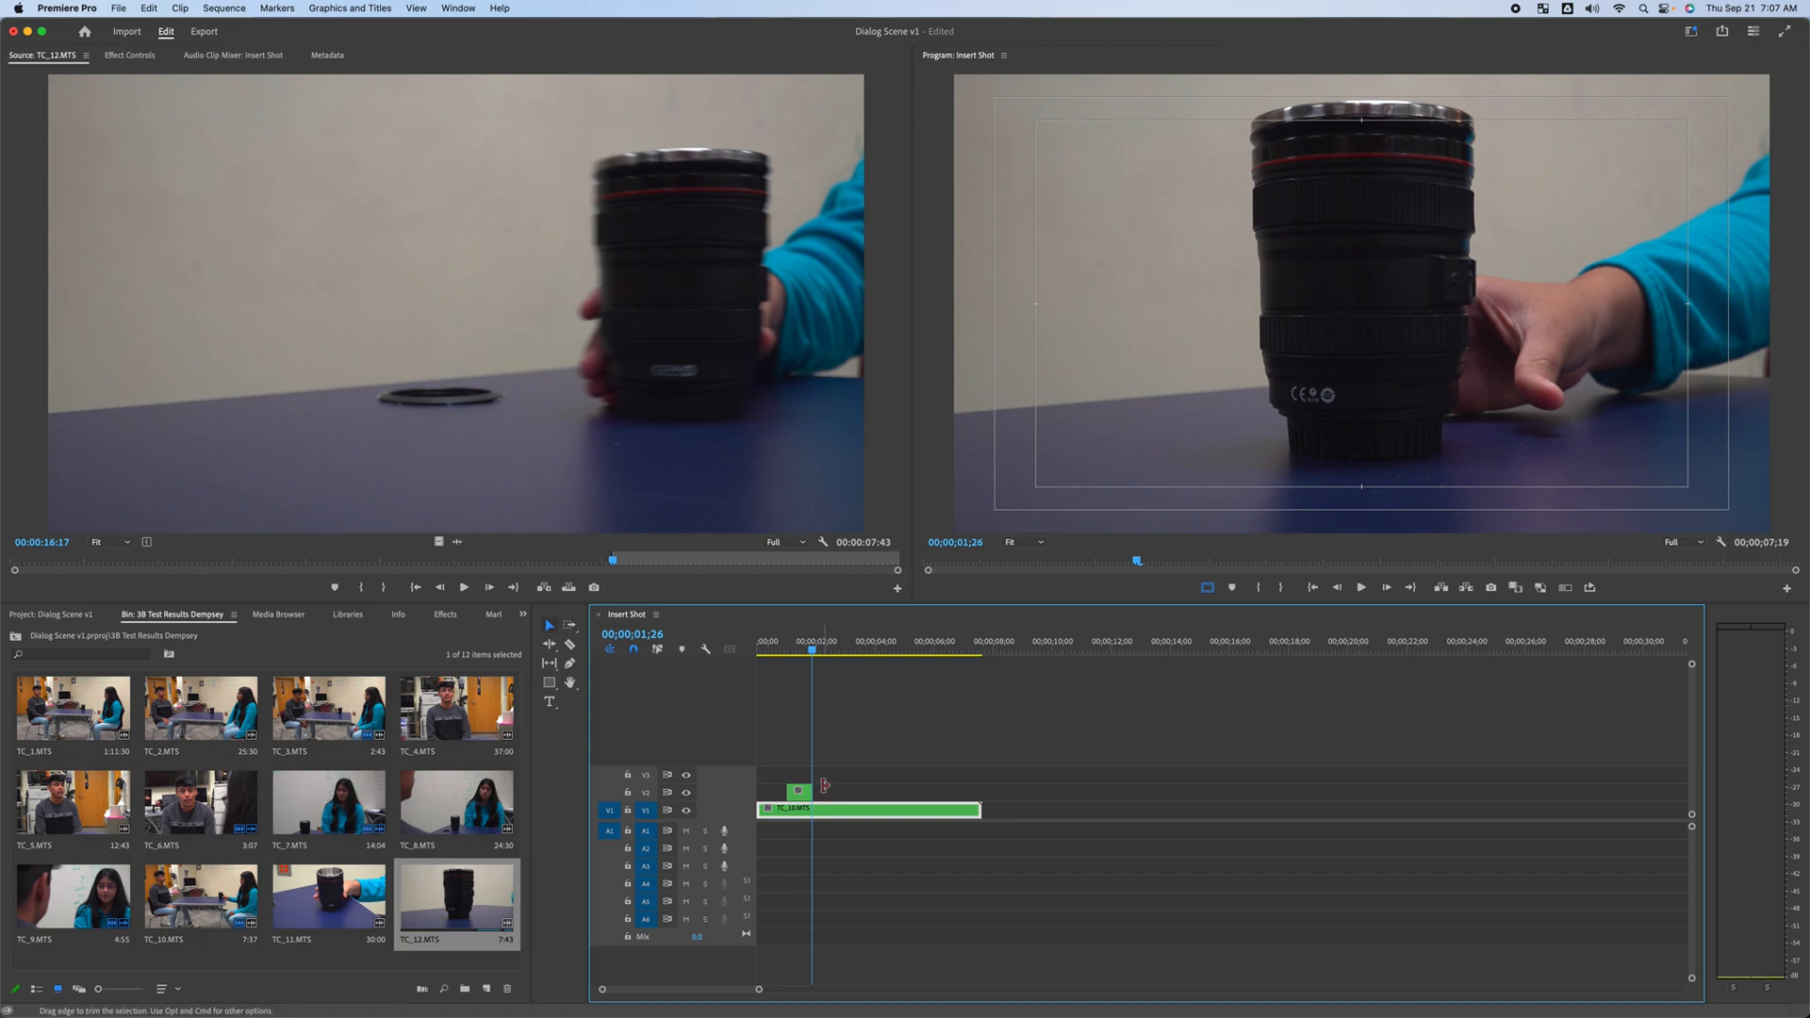
Toggle the V2 track's output on and off to compare the mug close-up against the wide shot around the insert
{"action": "key", "text": "Left"}
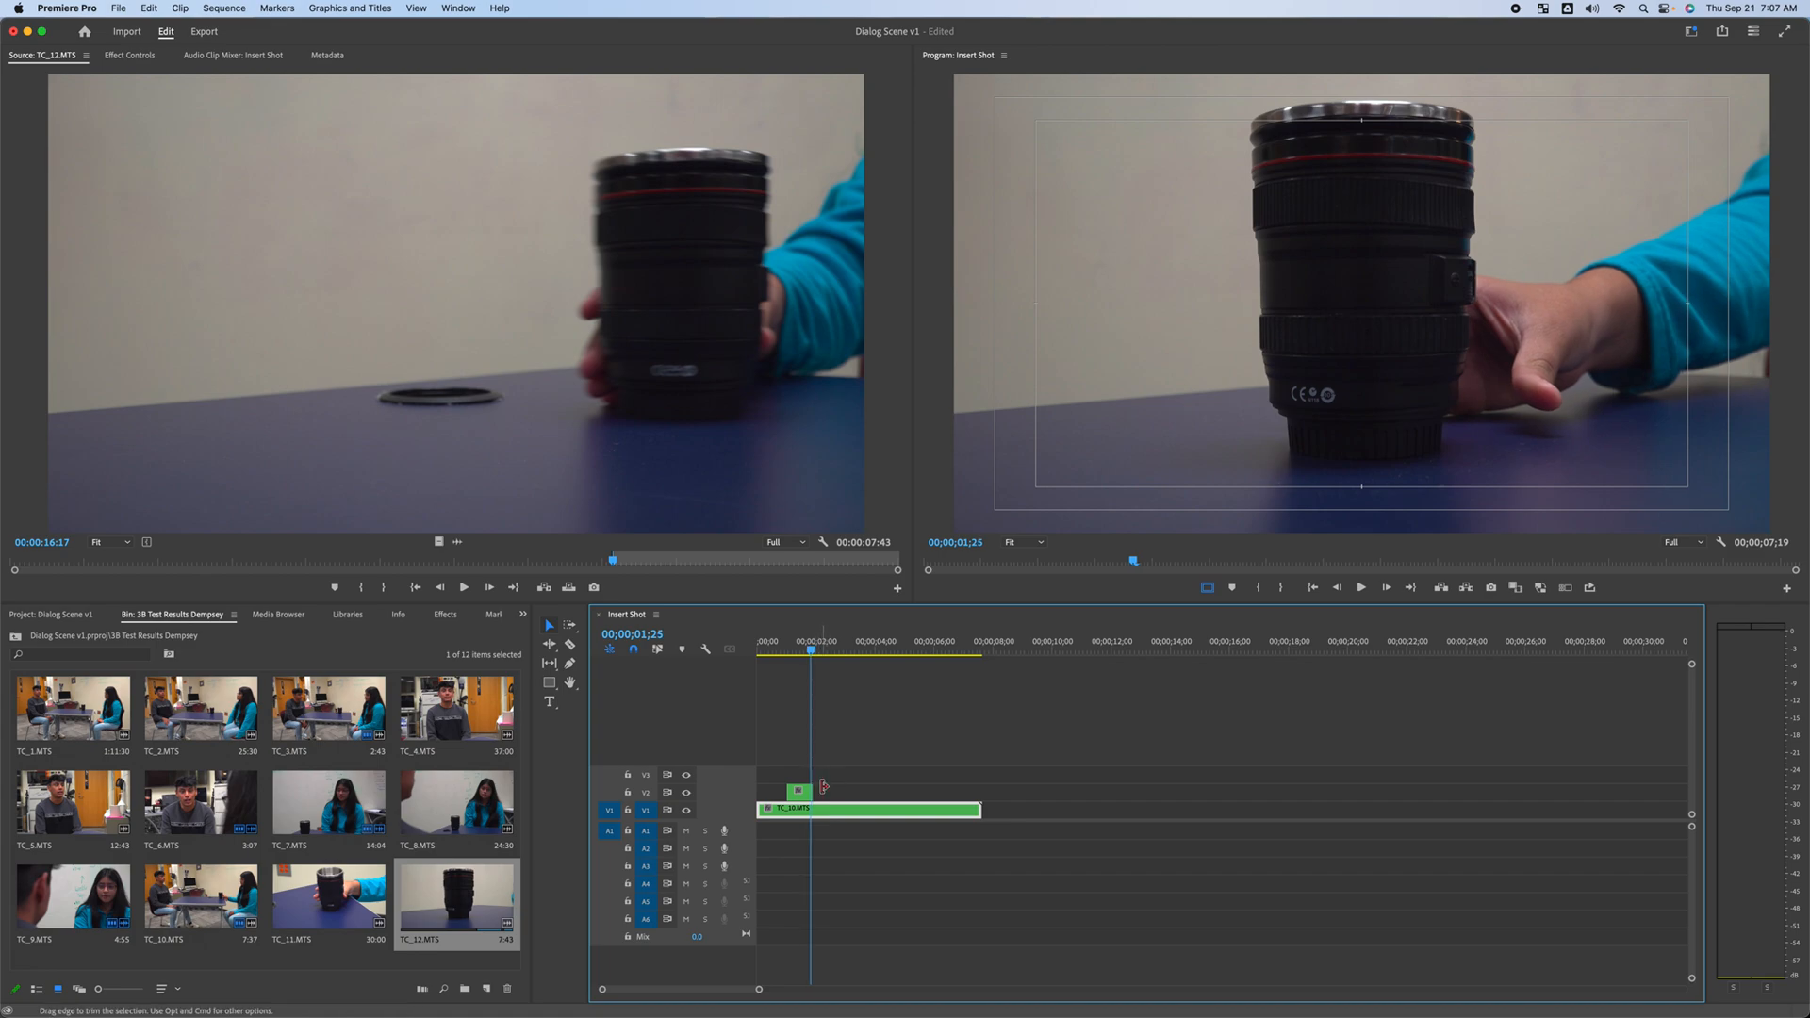
{"action": "left_click_drag", "start_coordinate": [820, 785], "coordinate": [816, 786]}
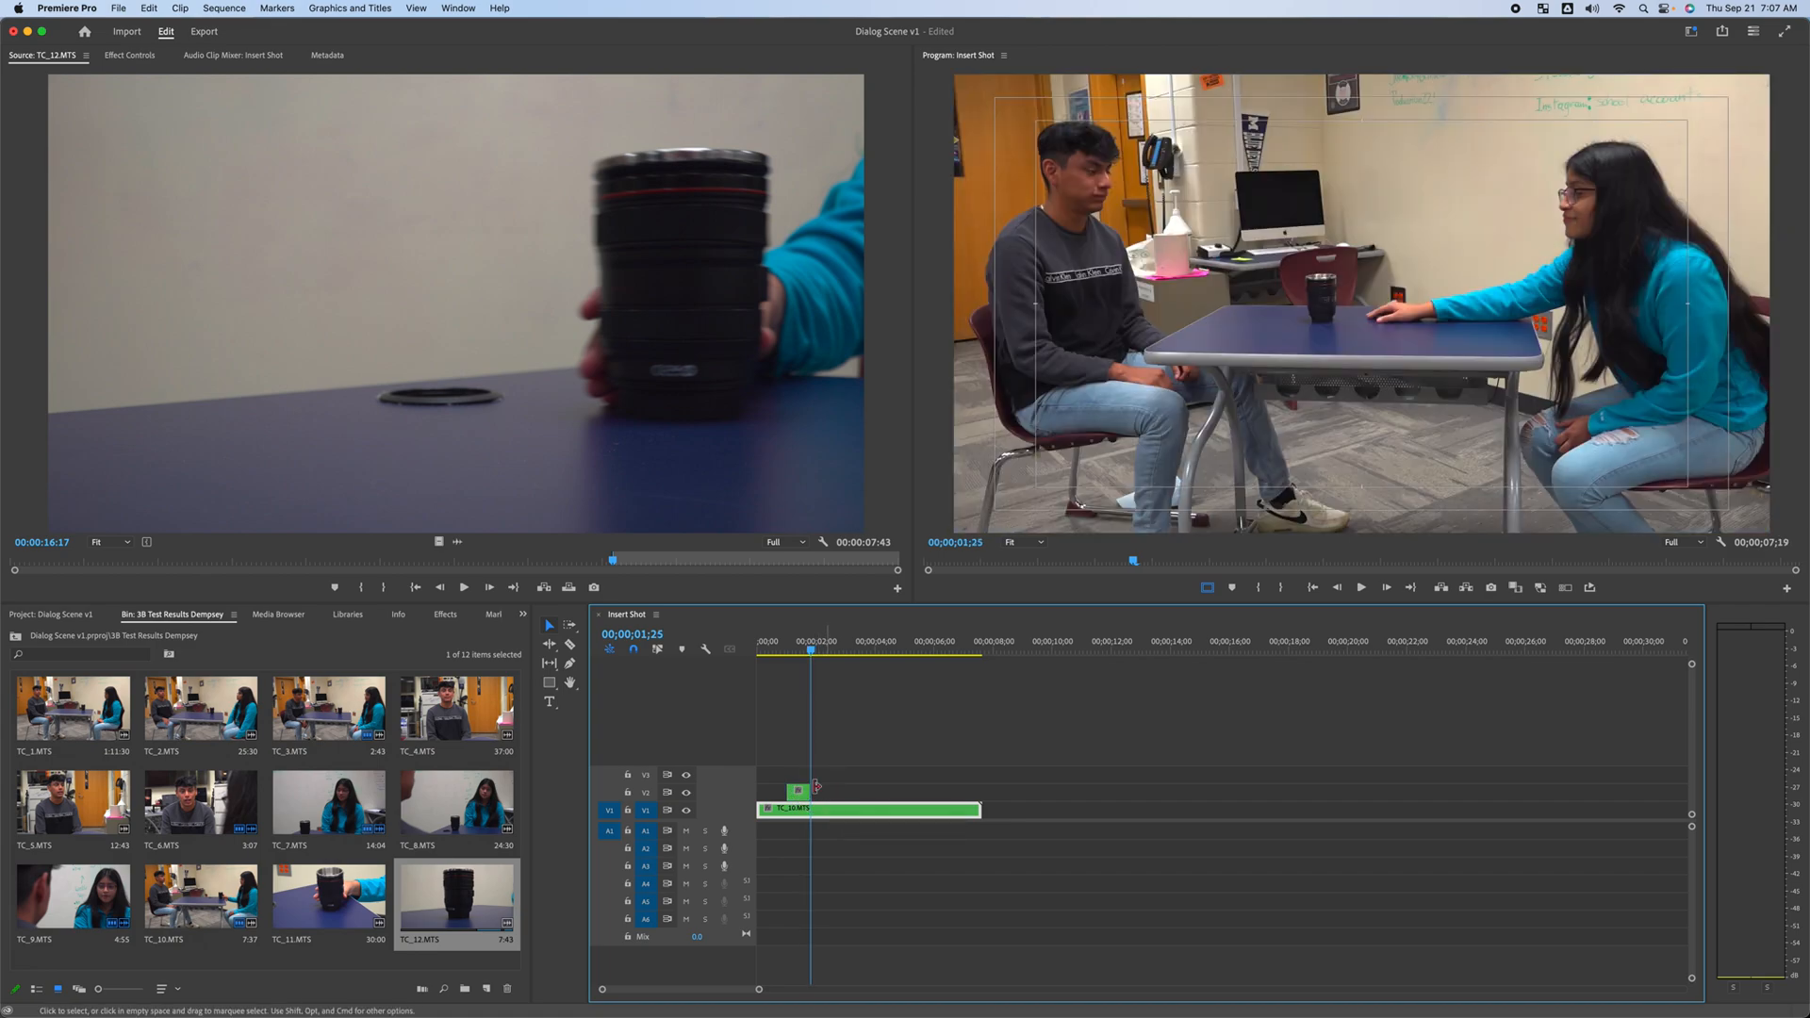
{"action": "left_click", "coordinate": [688, 792]}
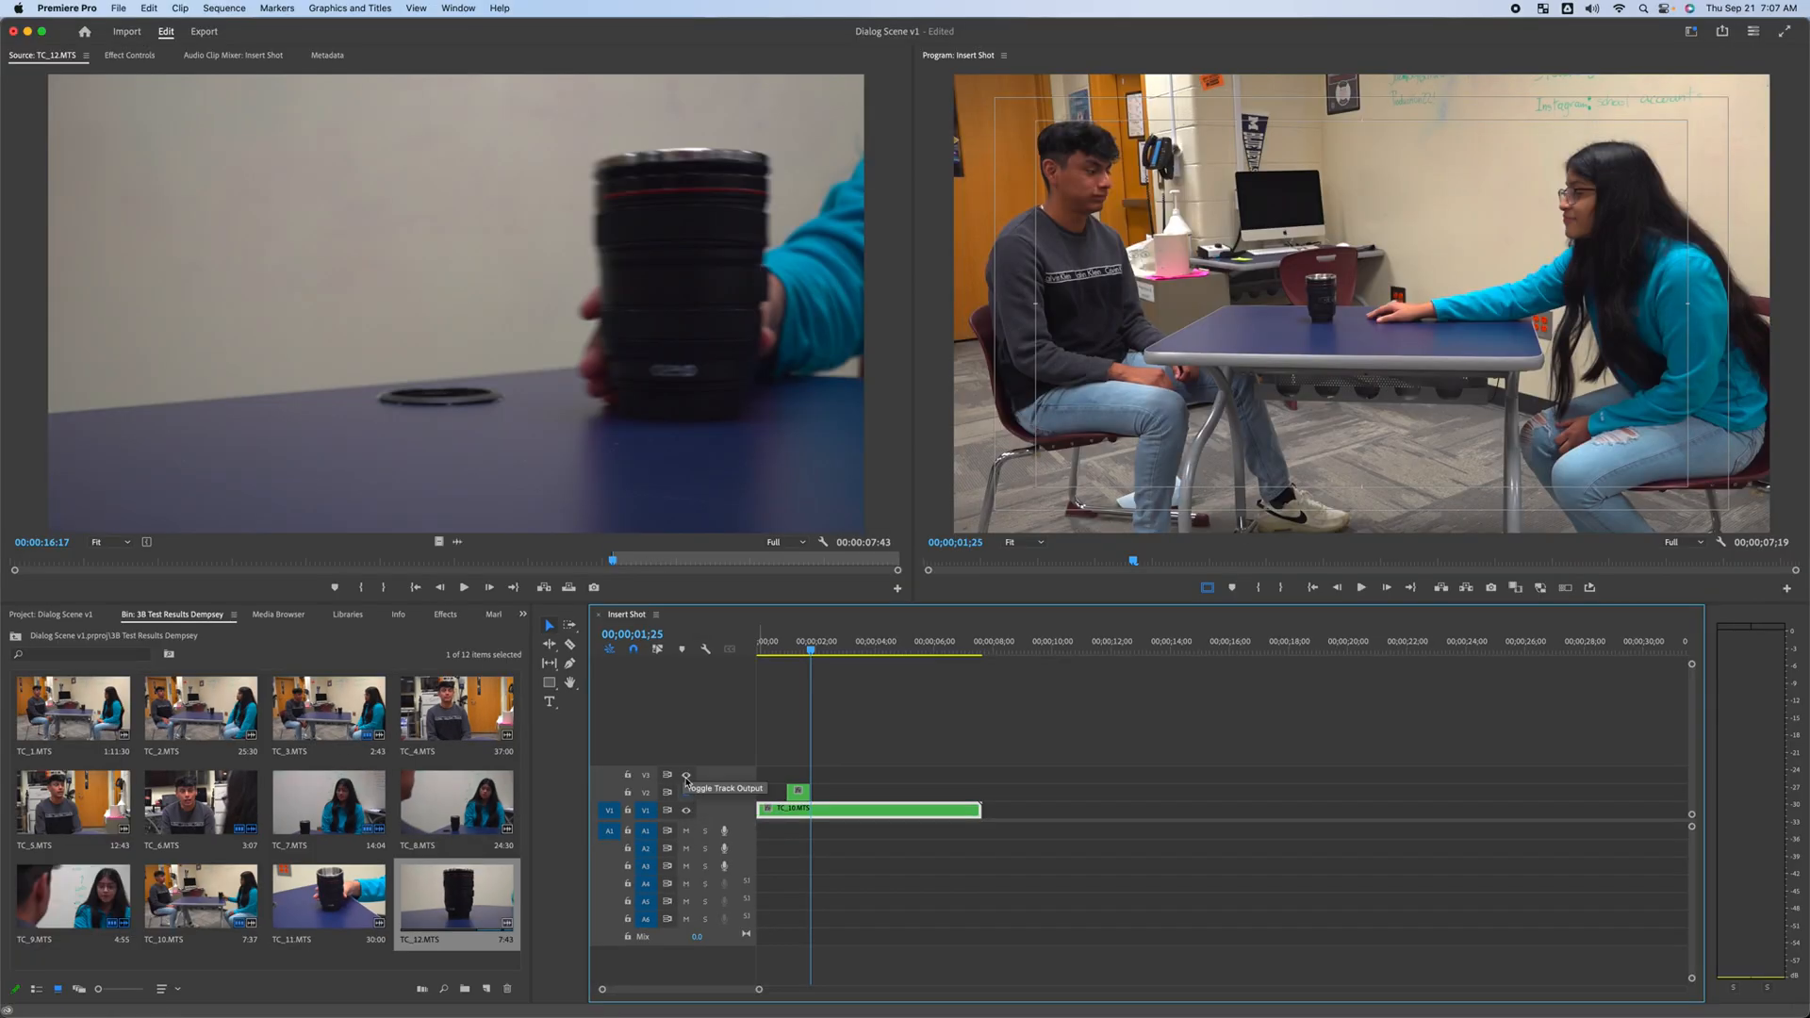
{"action": "left_click_drag", "start_coordinate": [814, 659], "coordinate": [798, 658]}
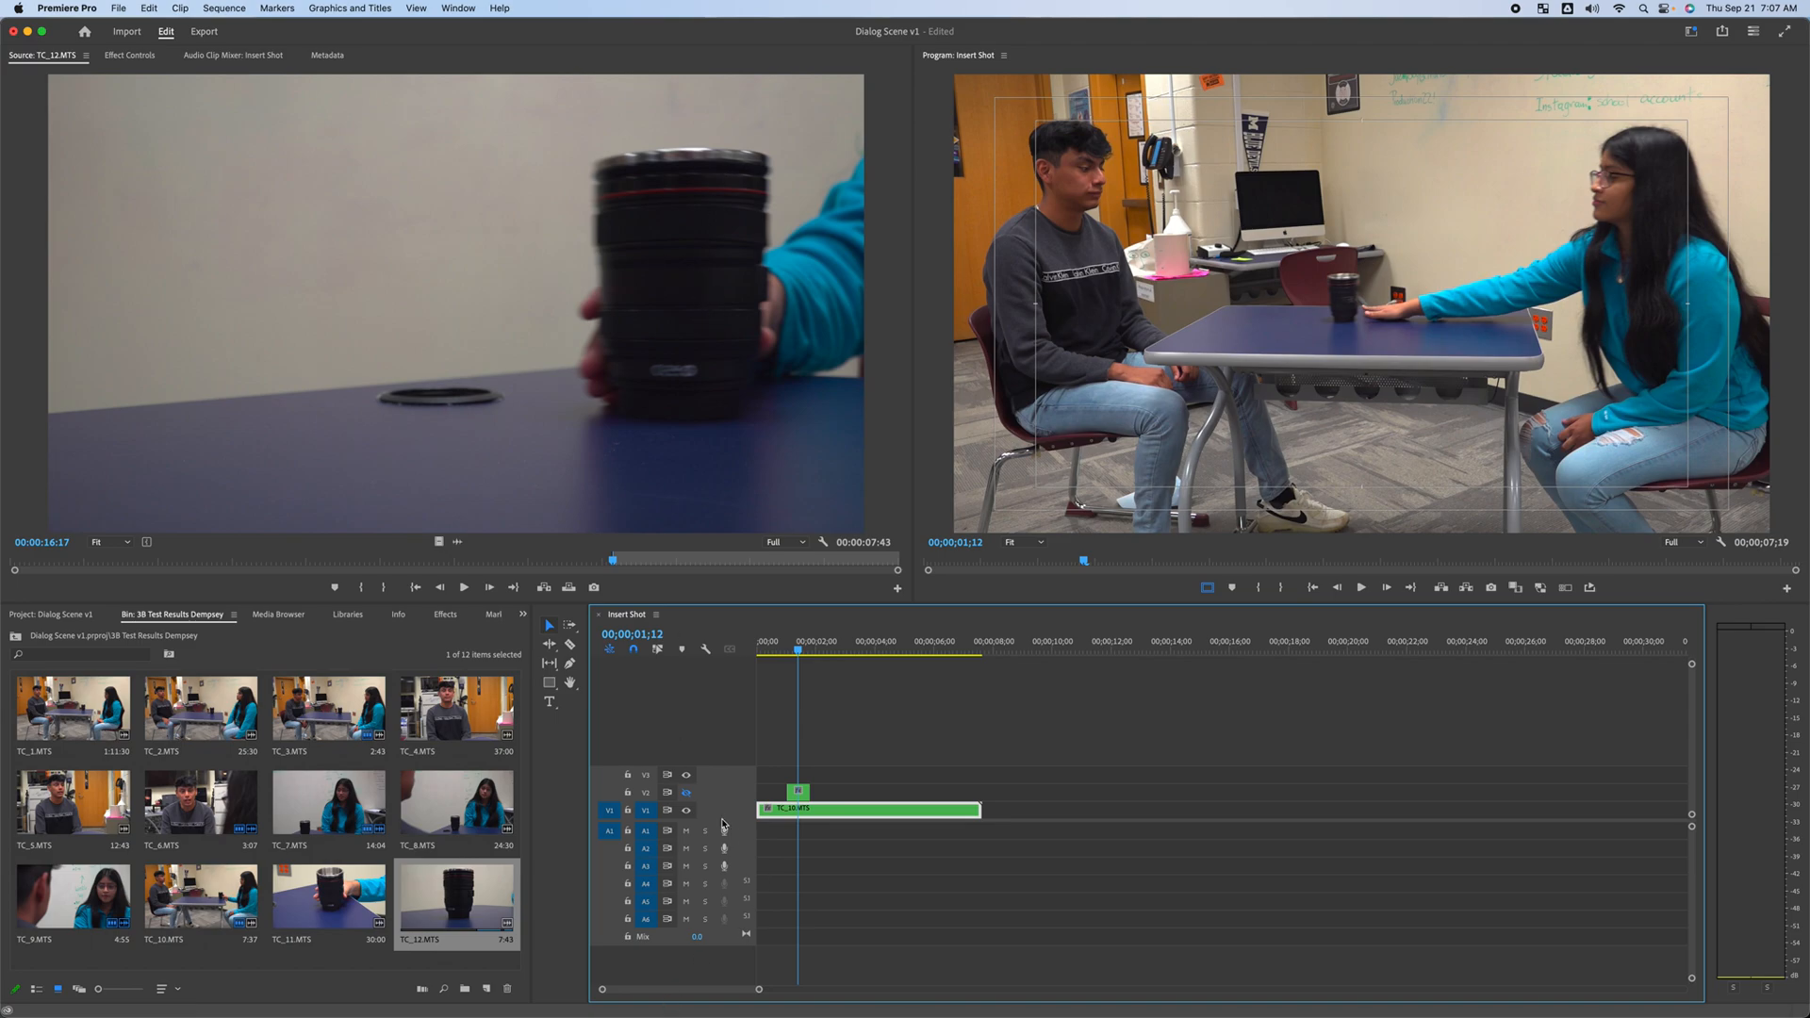
{"action": "left_click", "coordinate": [686, 794]}
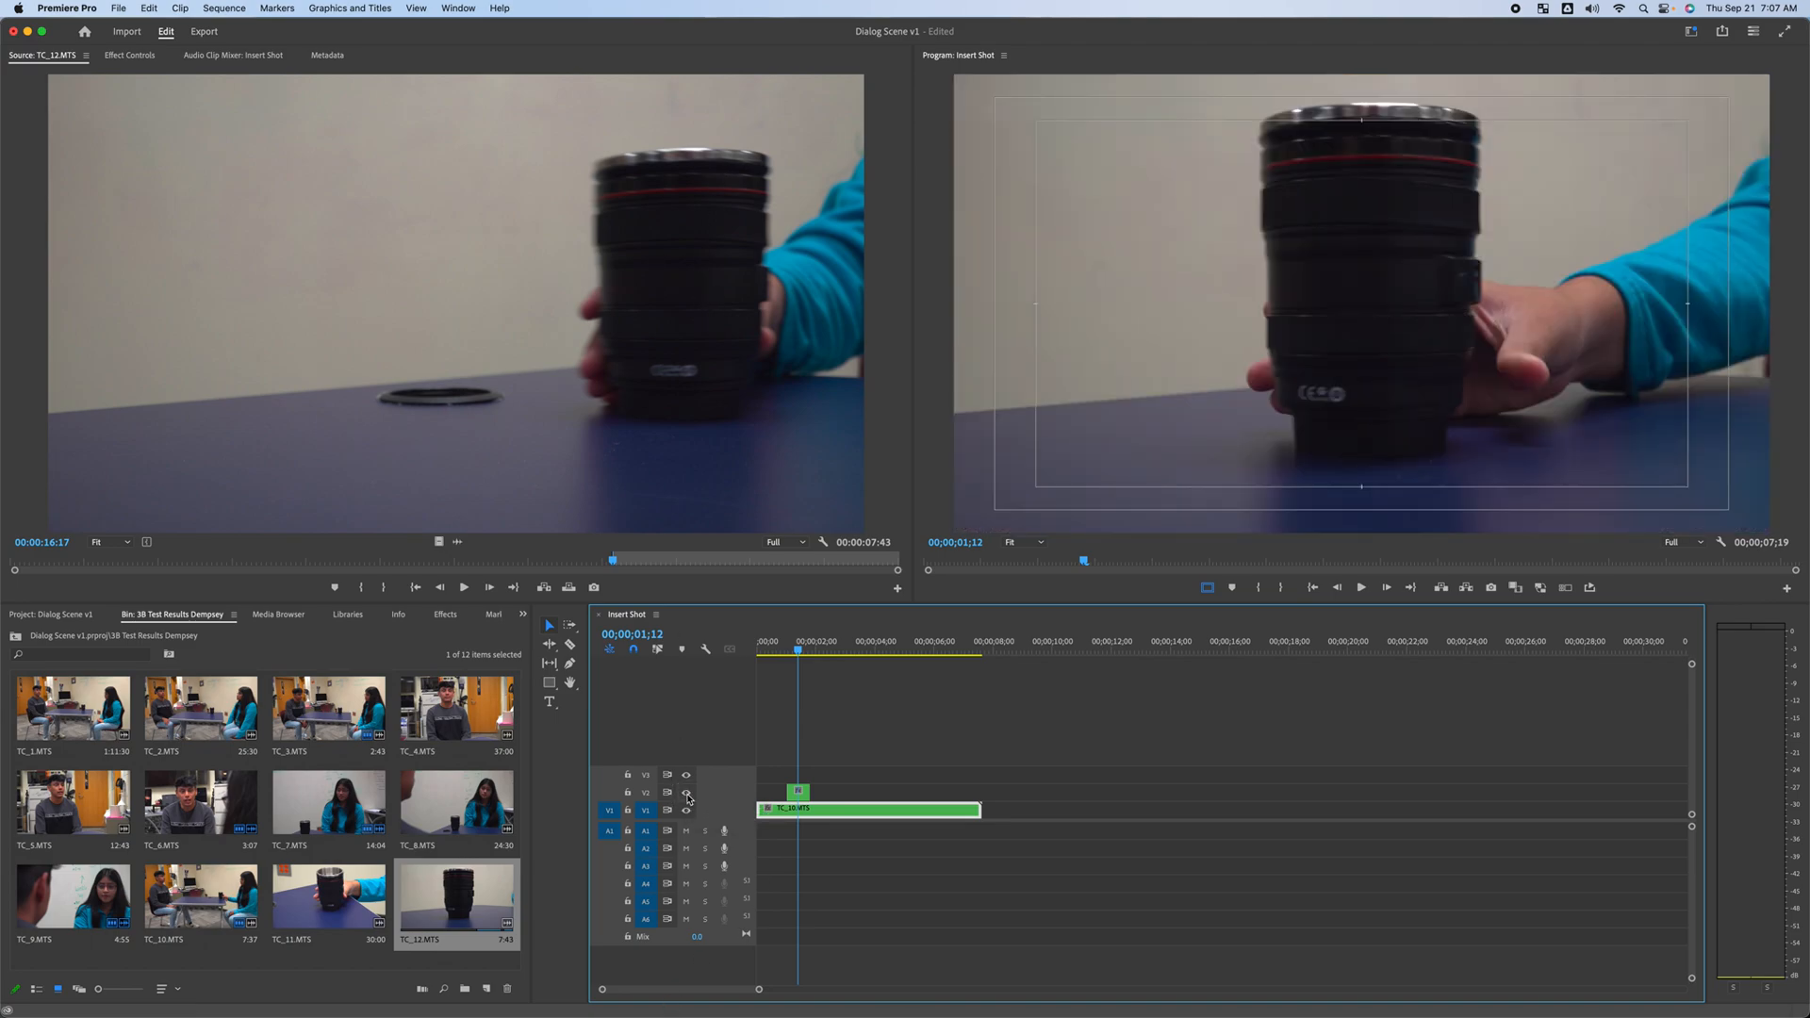
{"action": "left_click", "coordinate": [686, 793]}
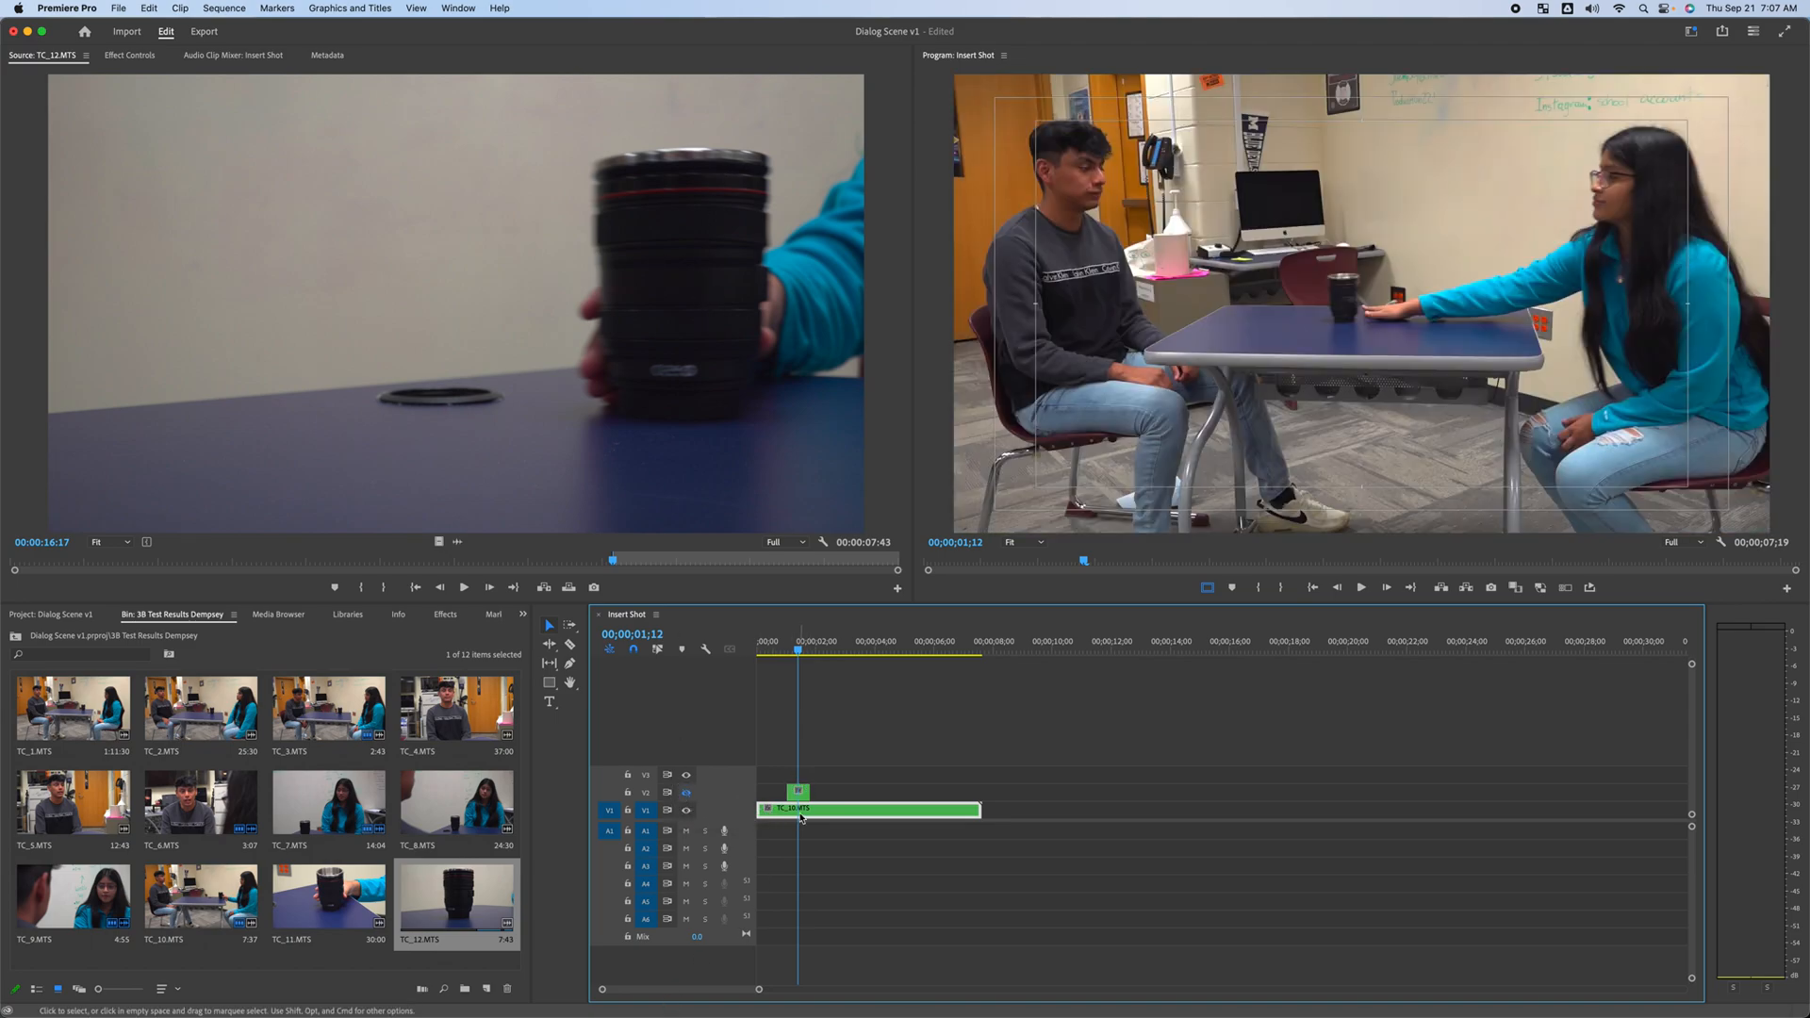
Split the V1 wide clip at 00;00;01;29 with the Razor tool, then return to the Selection tool
{"action": "left_click", "coordinate": [795, 650]}
{"action": "left_click_drag", "start_coordinate": [795, 650], "coordinate": [792, 655]}
{"action": "key", "text": "Right"}
{"action": "key", "text": "Right"}
{"action": "key", "text": "Right"}
{"action": "key", "text": "Right"}
{"action": "key", "text": "Right"}
{"action": "key", "text": "Right"}
{"action": "key", "text": "Right"}
{"action": "key", "text": "Right"}
{"action": "key", "text": "Right"}
{"action": "key", "text": "Right"}
{"action": "key", "text": "Right"}
{"action": "key", "text": "Right"}
{"action": "key", "text": "Right"}
{"action": "key", "text": "Right"}
{"action": "key", "text": "Right"}
{"action": "key", "text": "Right"}
{"action": "key", "text": "Right"}
{"action": "key", "text": "Right"}
{"action": "key", "text": "Right"}
{"action": "key", "text": "Right"}
{"action": "key", "text": "Right"}
{"action": "key", "text": "Right"}
{"action": "key", "text": "Right"}
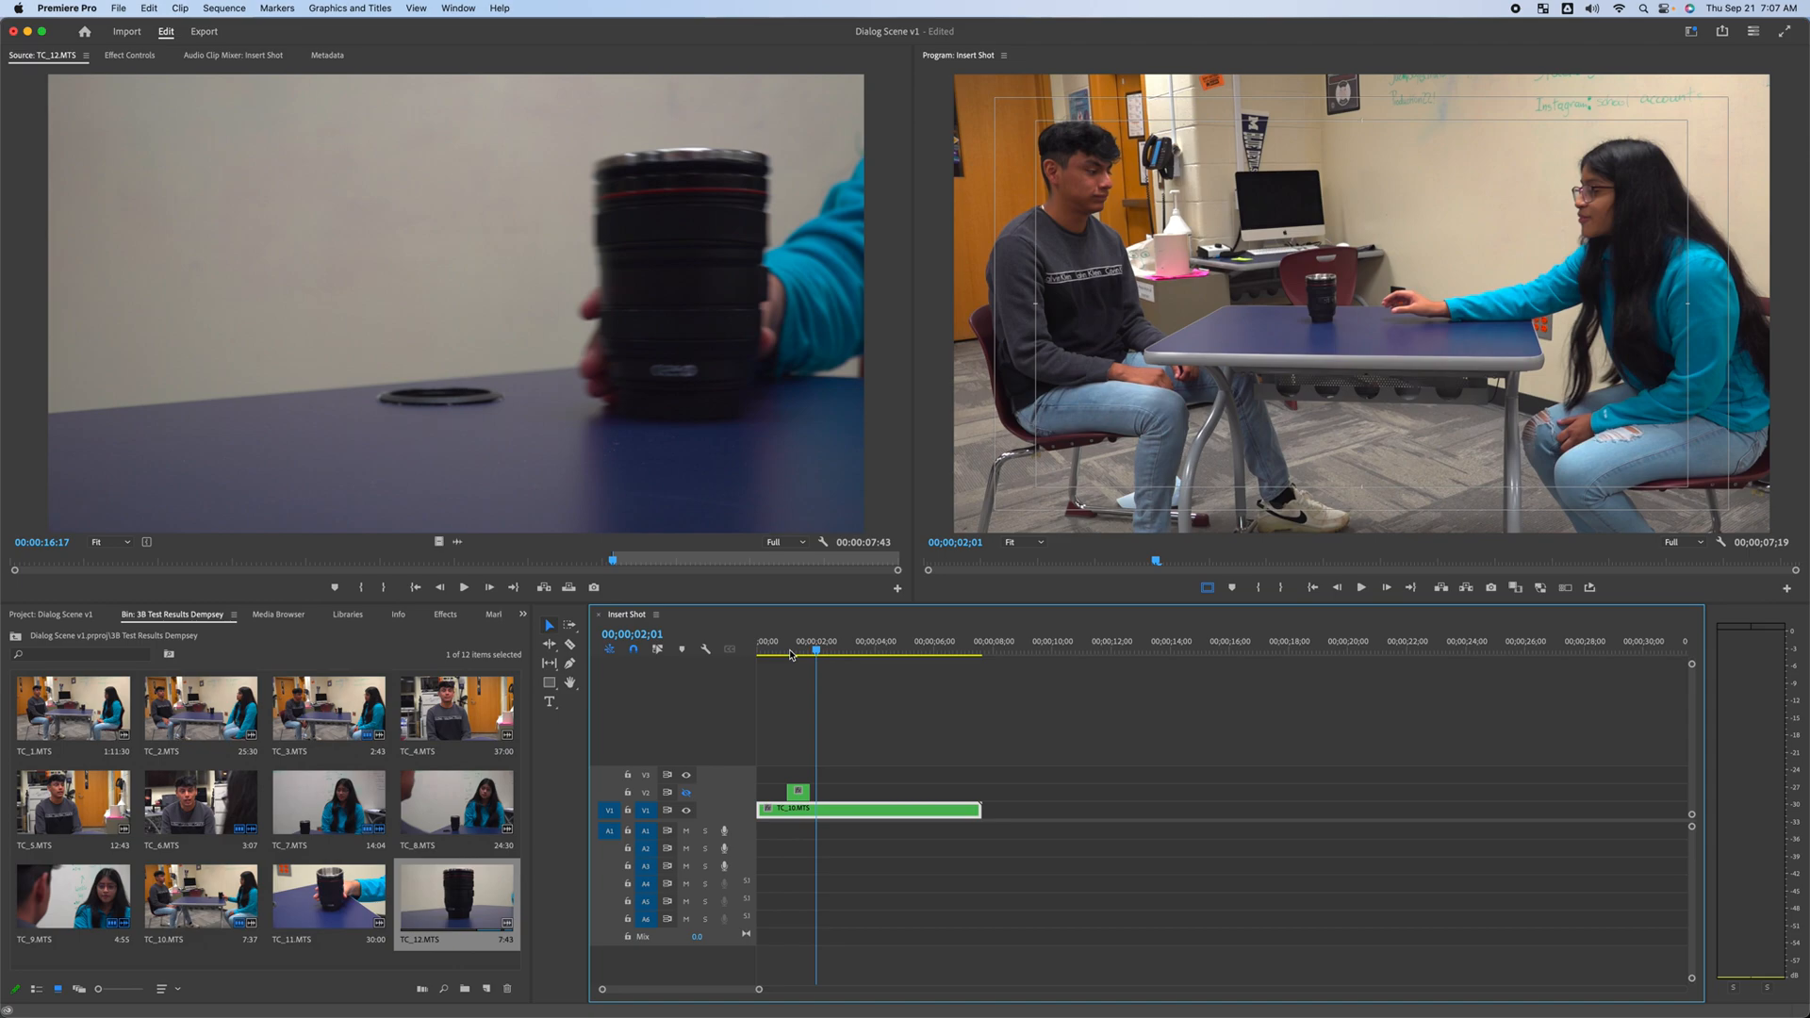
{"action": "key", "text": "Left"}
{"action": "key", "text": "Left"}
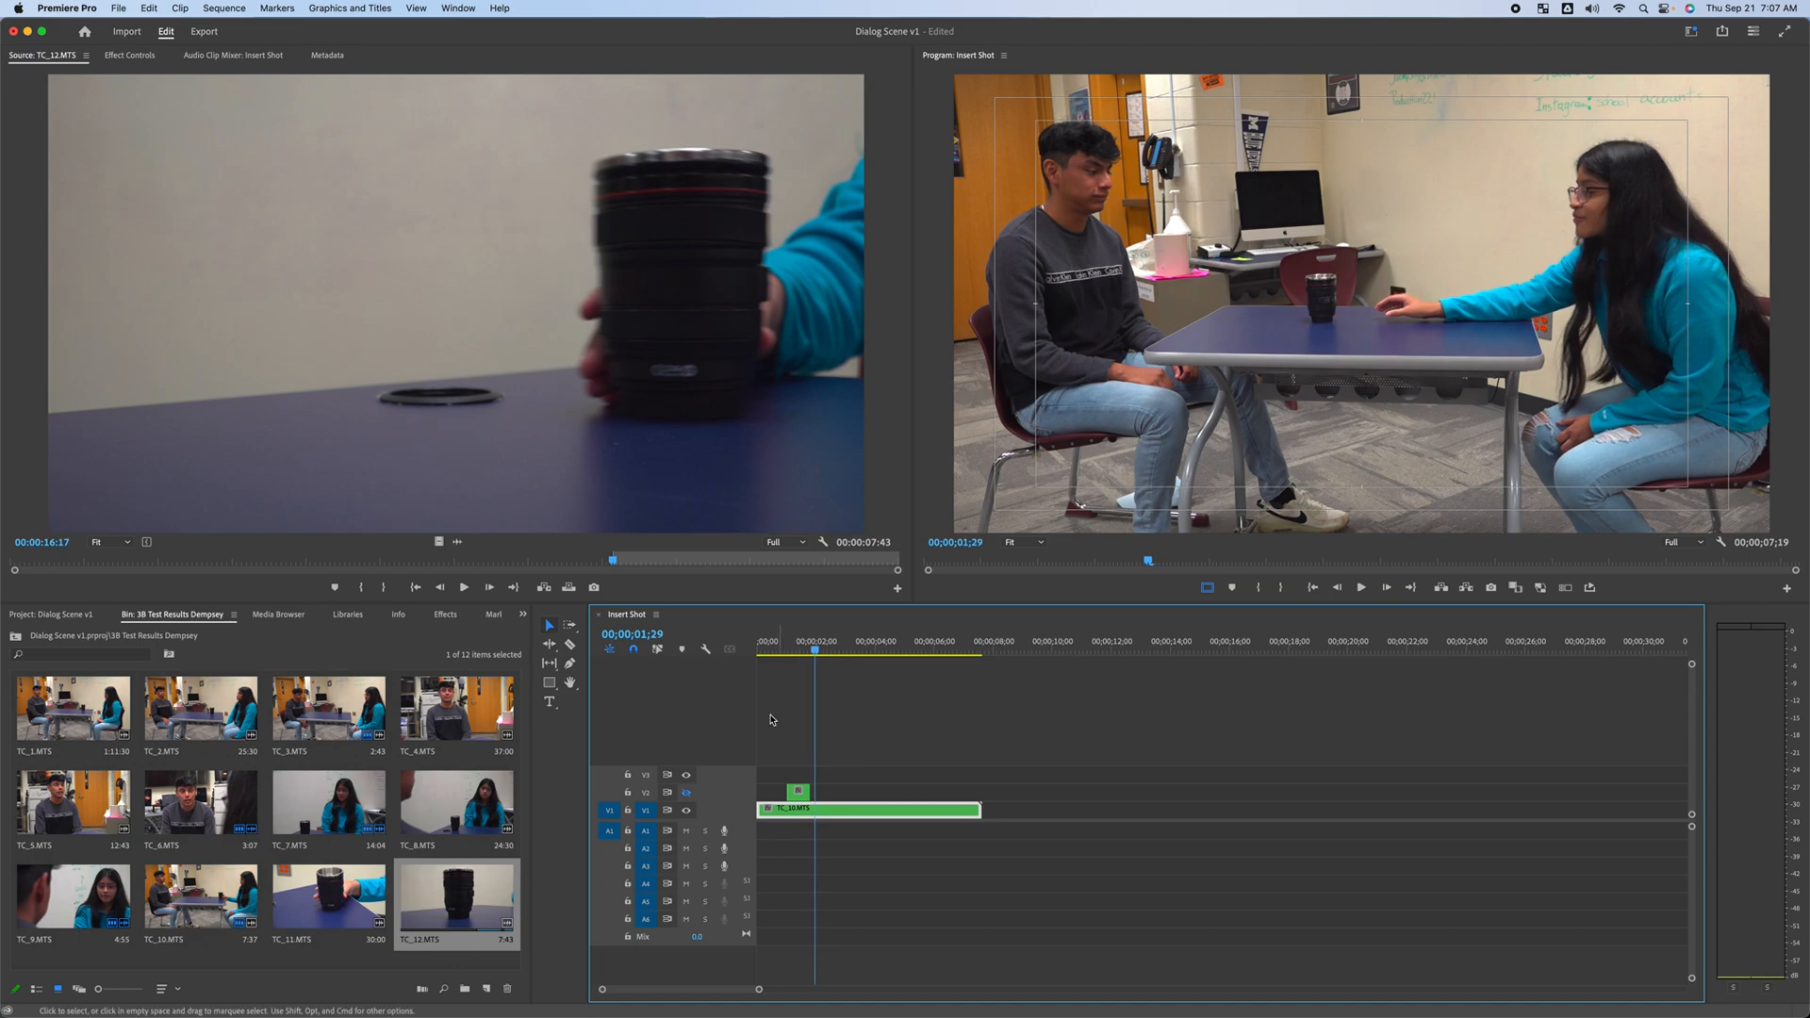
{"action": "key", "text": "c"}
{"action": "left_click", "coordinate": [816, 809]}
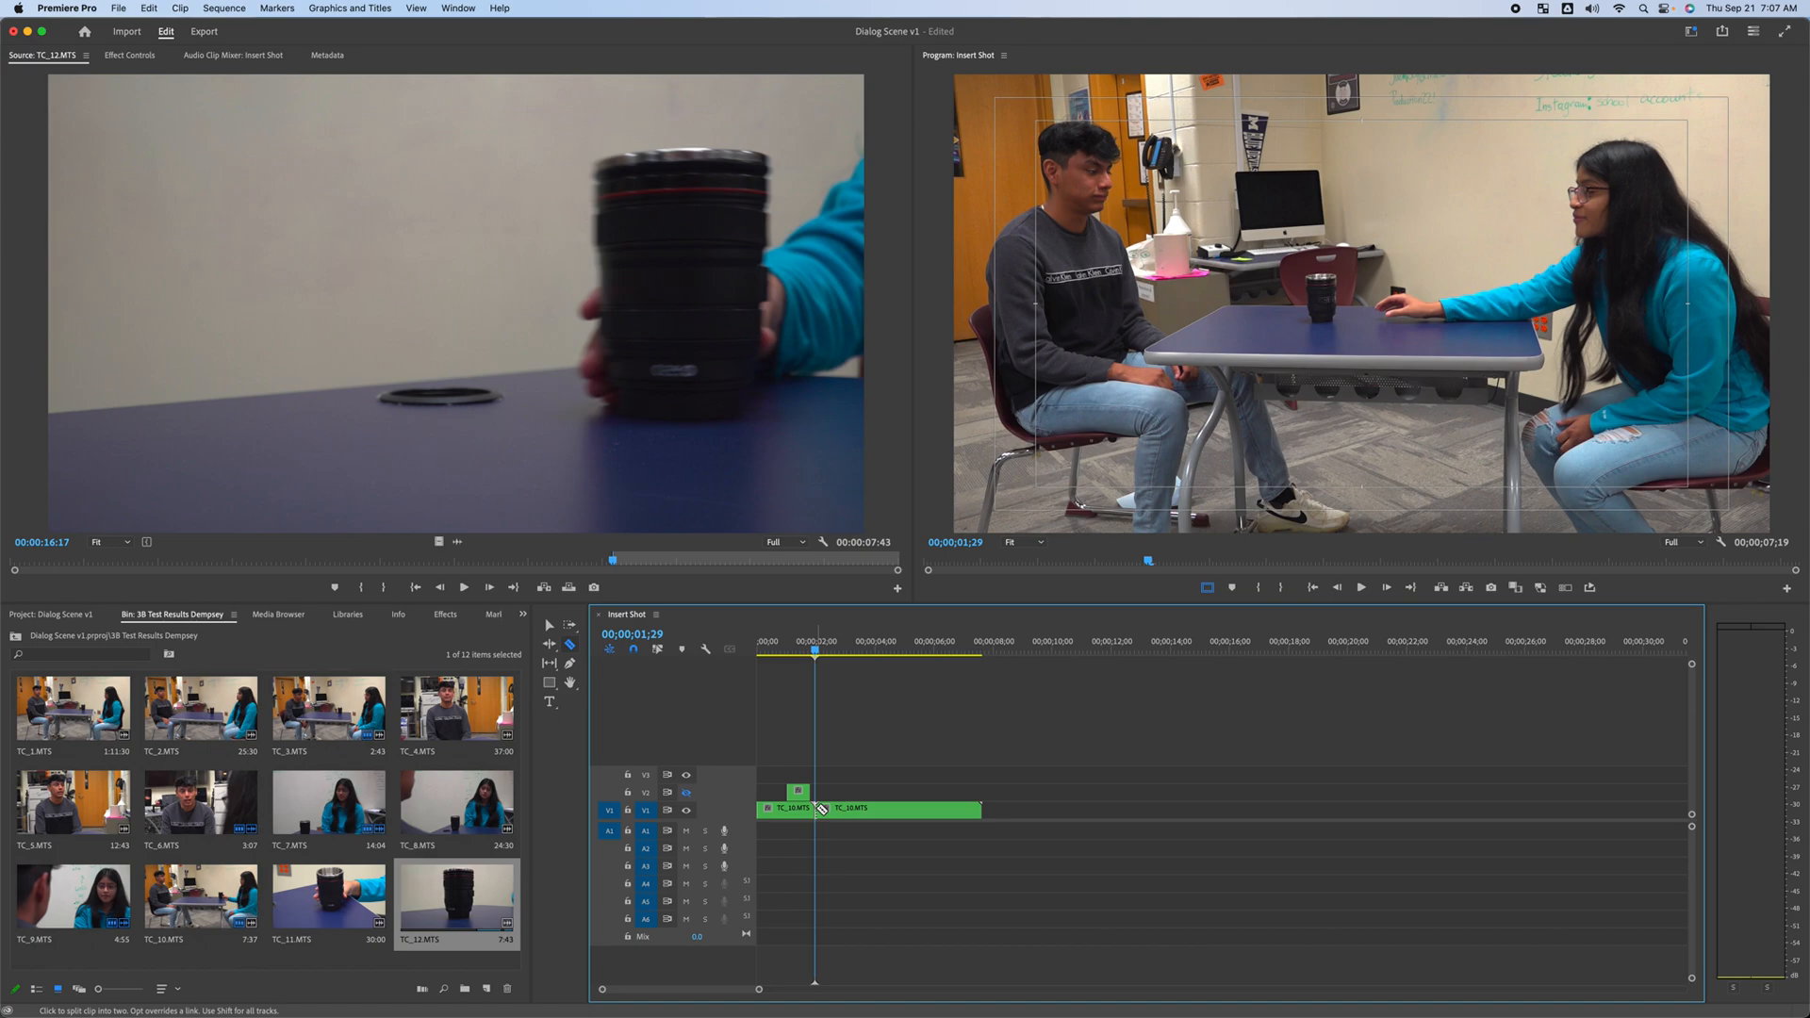
{"action": "key", "text": "v"}
Scrub and play the sequence around the cut to review how the close-up hands back to the wide shot
{"action": "left_click_drag", "start_coordinate": [847, 815], "coordinate": [842, 816]}
{"action": "left_click", "coordinate": [789, 653]}
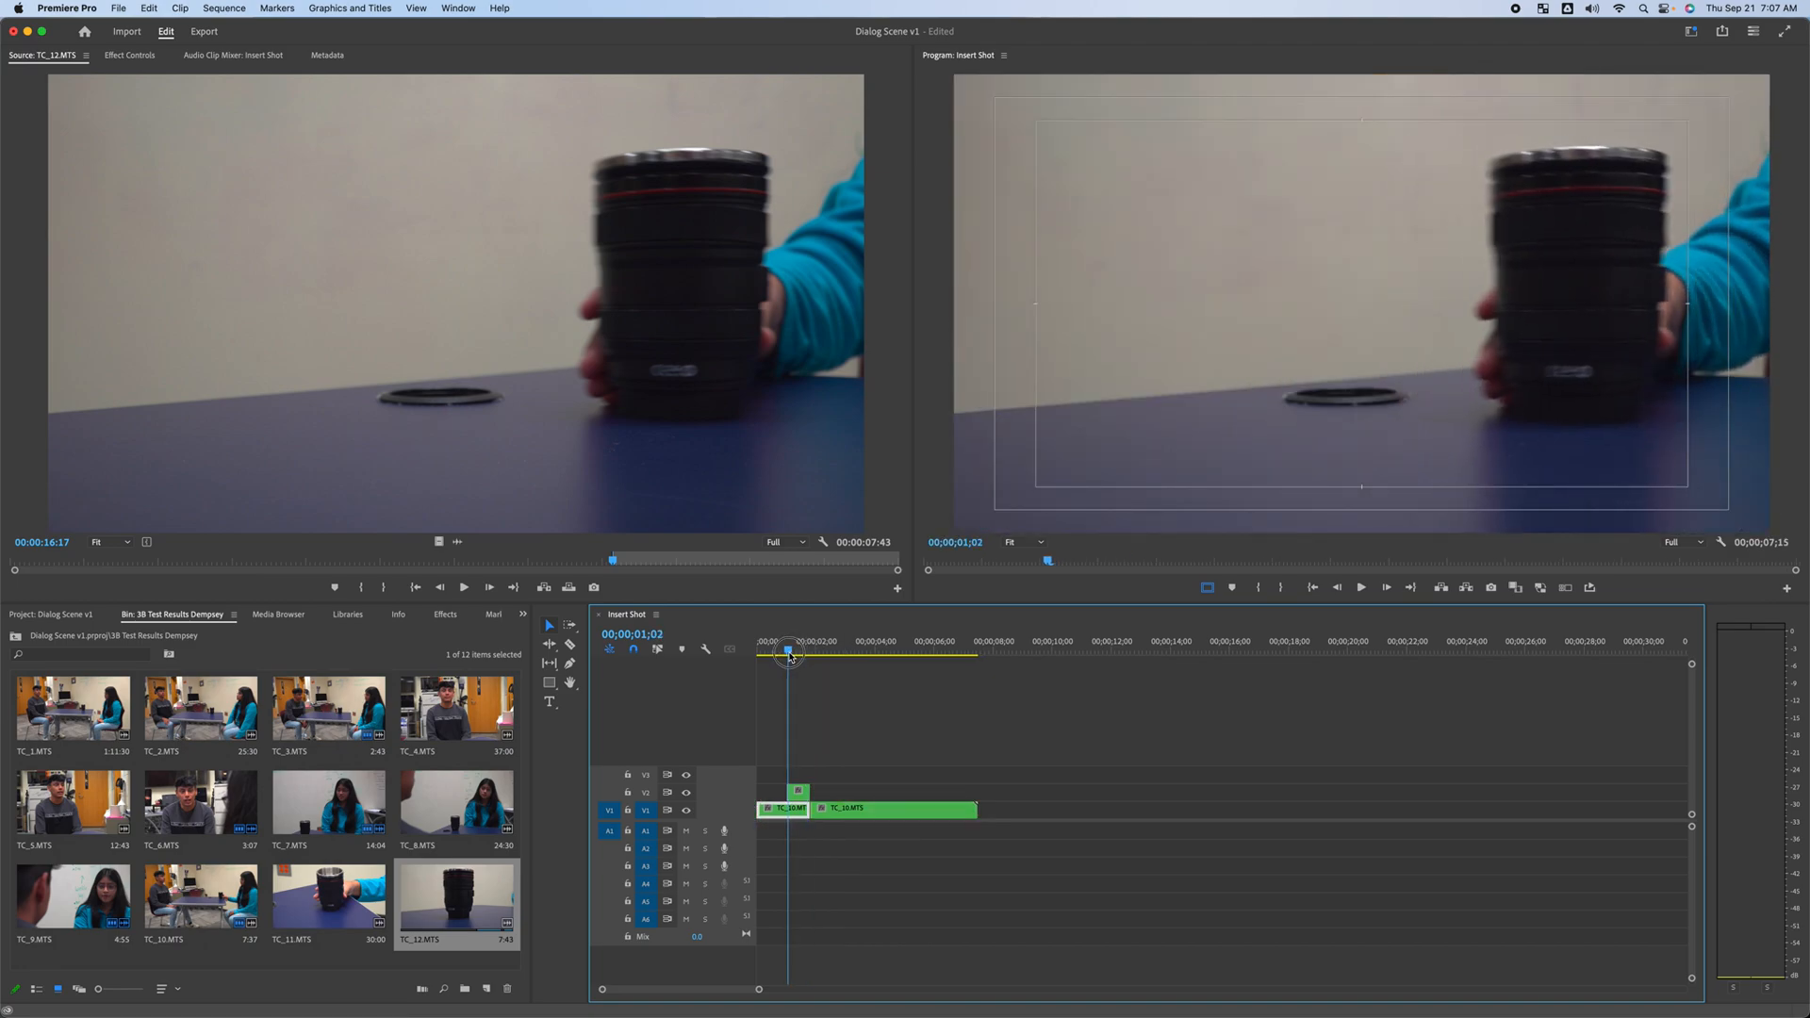
{"action": "left_click_drag", "start_coordinate": [789, 652], "coordinate": [757, 652]}
{"action": "key", "text": "space"}
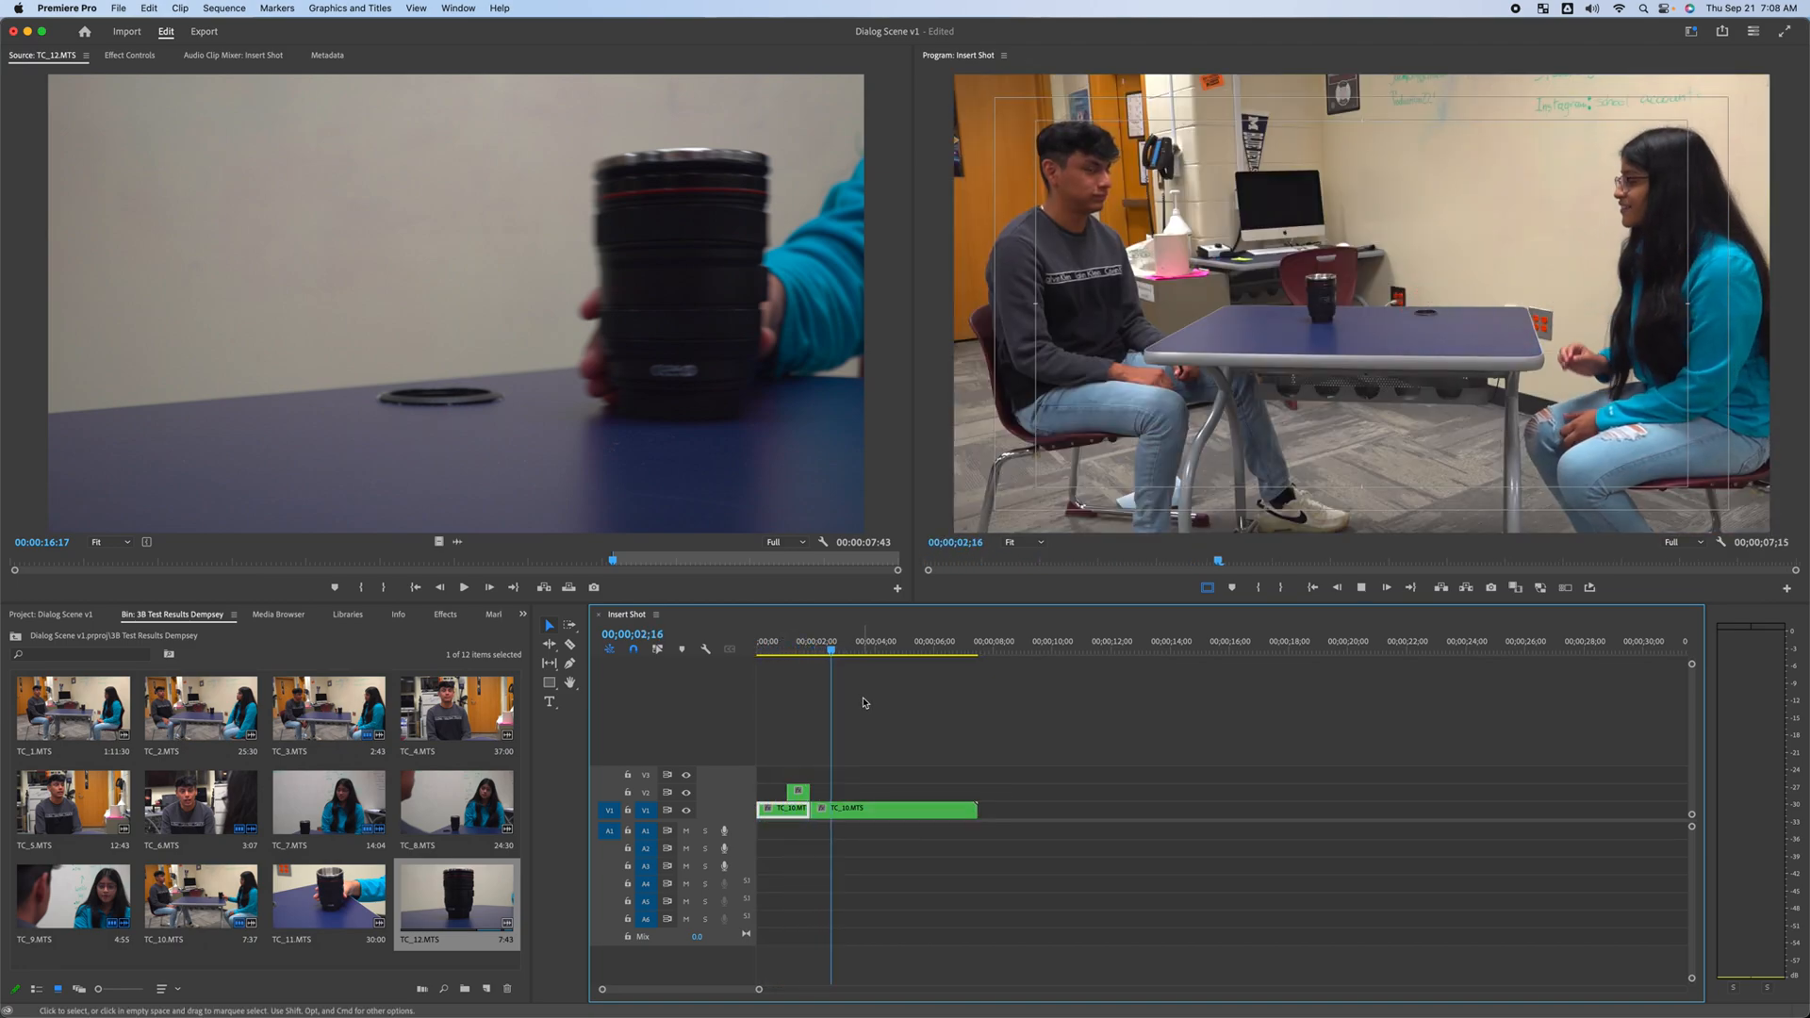
{"action": "key", "text": "space"}
{"action": "left_click_drag", "start_coordinate": [843, 651], "coordinate": [809, 659]}
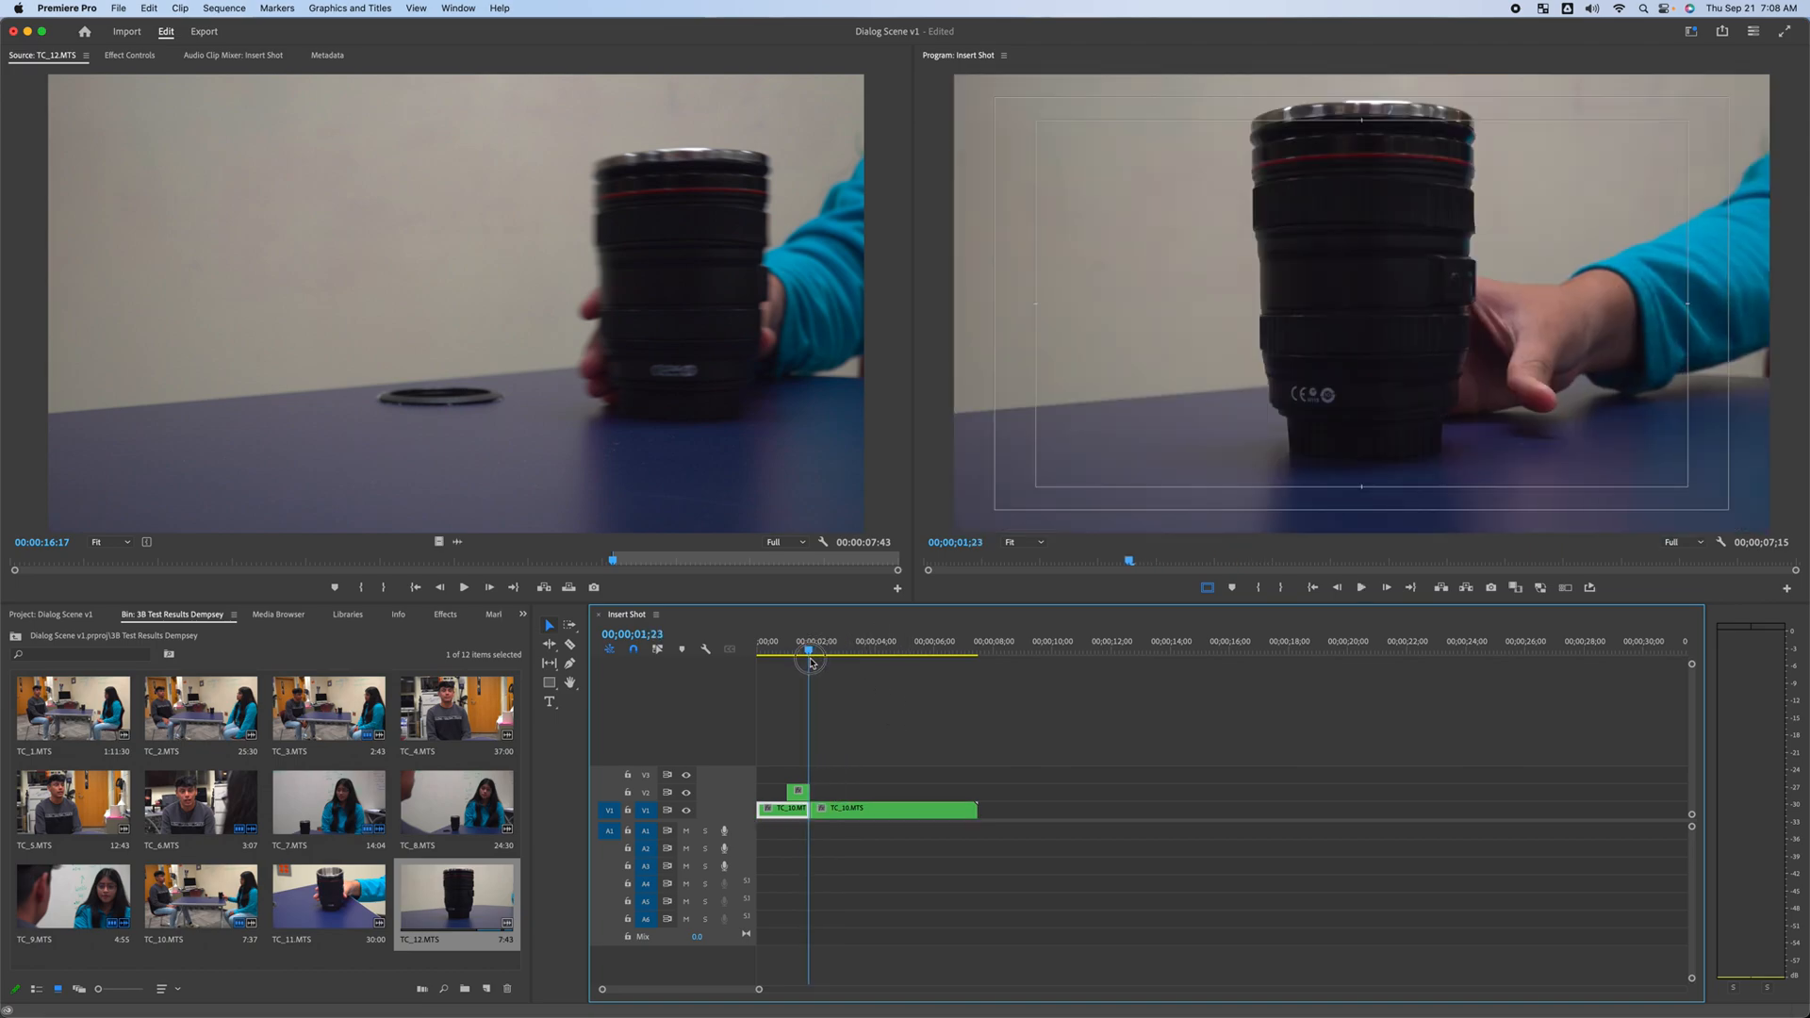
{"action": "key", "text": "Right"}
{"action": "key", "text": "Right"}
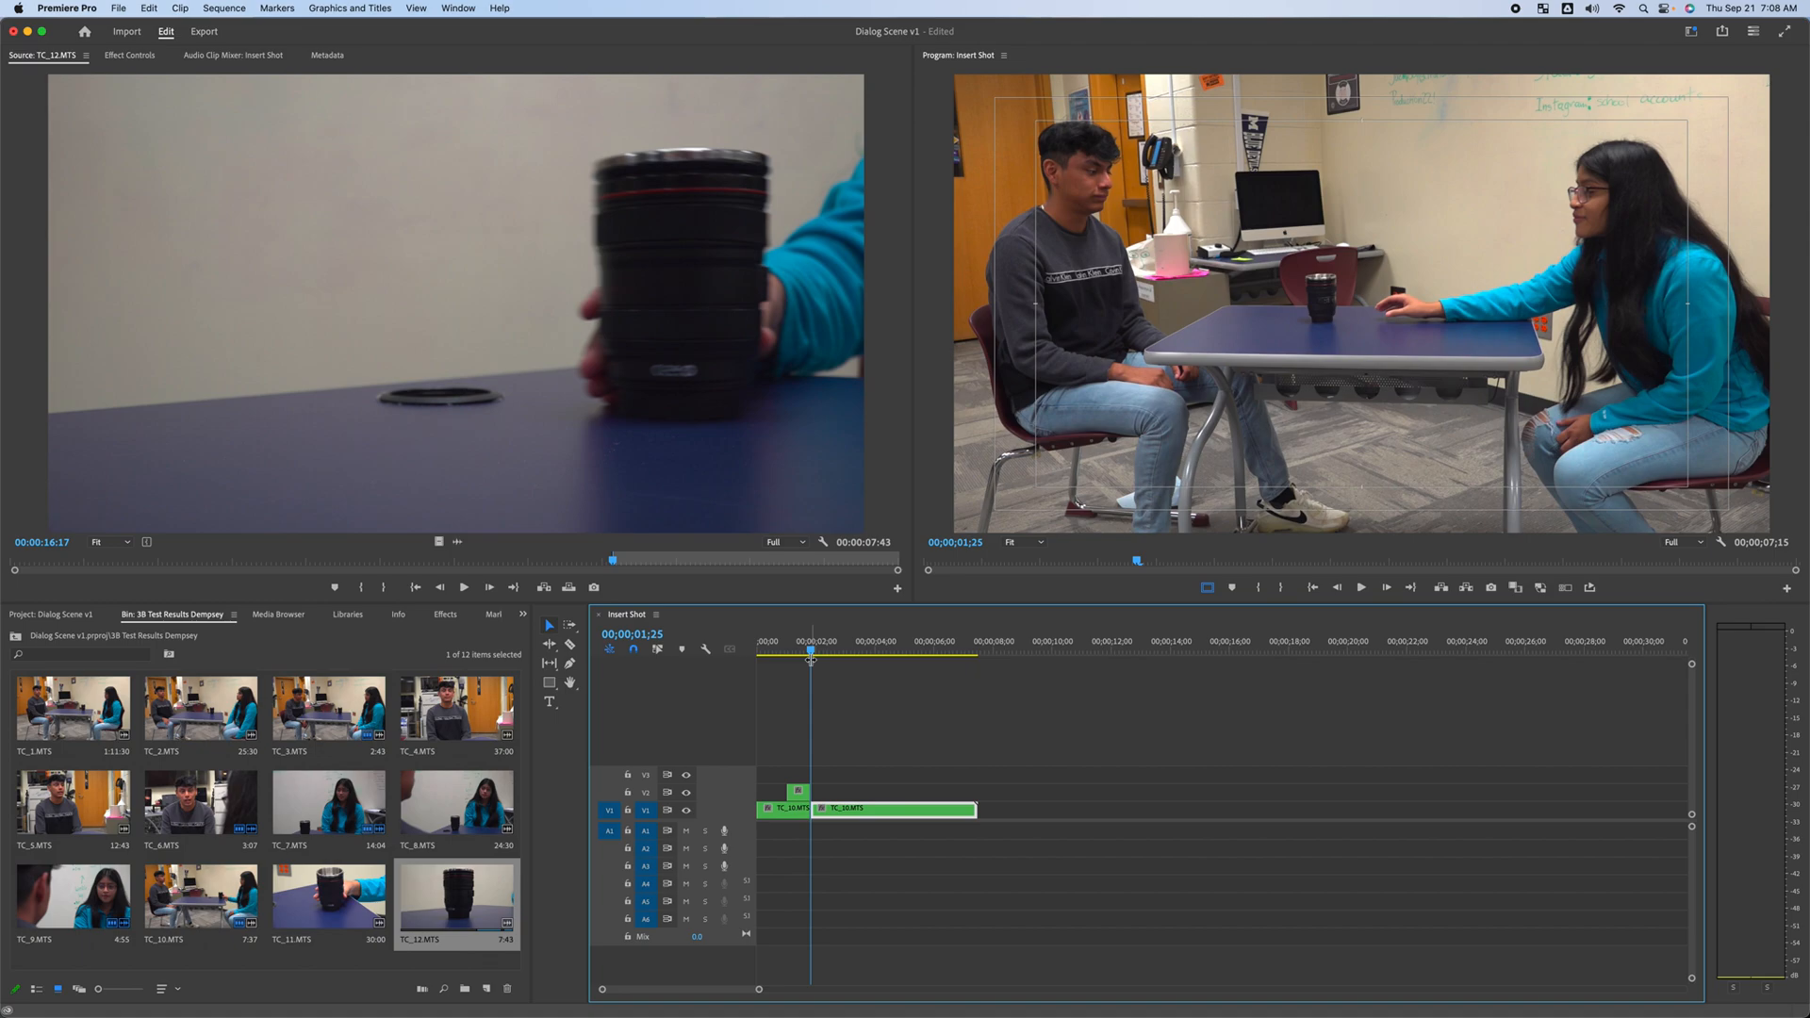
{"action": "left_click_drag", "start_coordinate": [809, 790], "coordinate": [825, 787]}
{"action": "mouse_move", "coordinate": [797, 652]}
{"action": "left_mouse_down"}
{"action": "mouse_move", "coordinate": [823, 654]}
{"action": "mouse_move", "coordinate": [793, 655]}
{"action": "left_mouse_up"}
{"action": "left_click_drag", "start_coordinate": [820, 790], "coordinate": [809, 790]}
{"action": "key", "text": "space"}
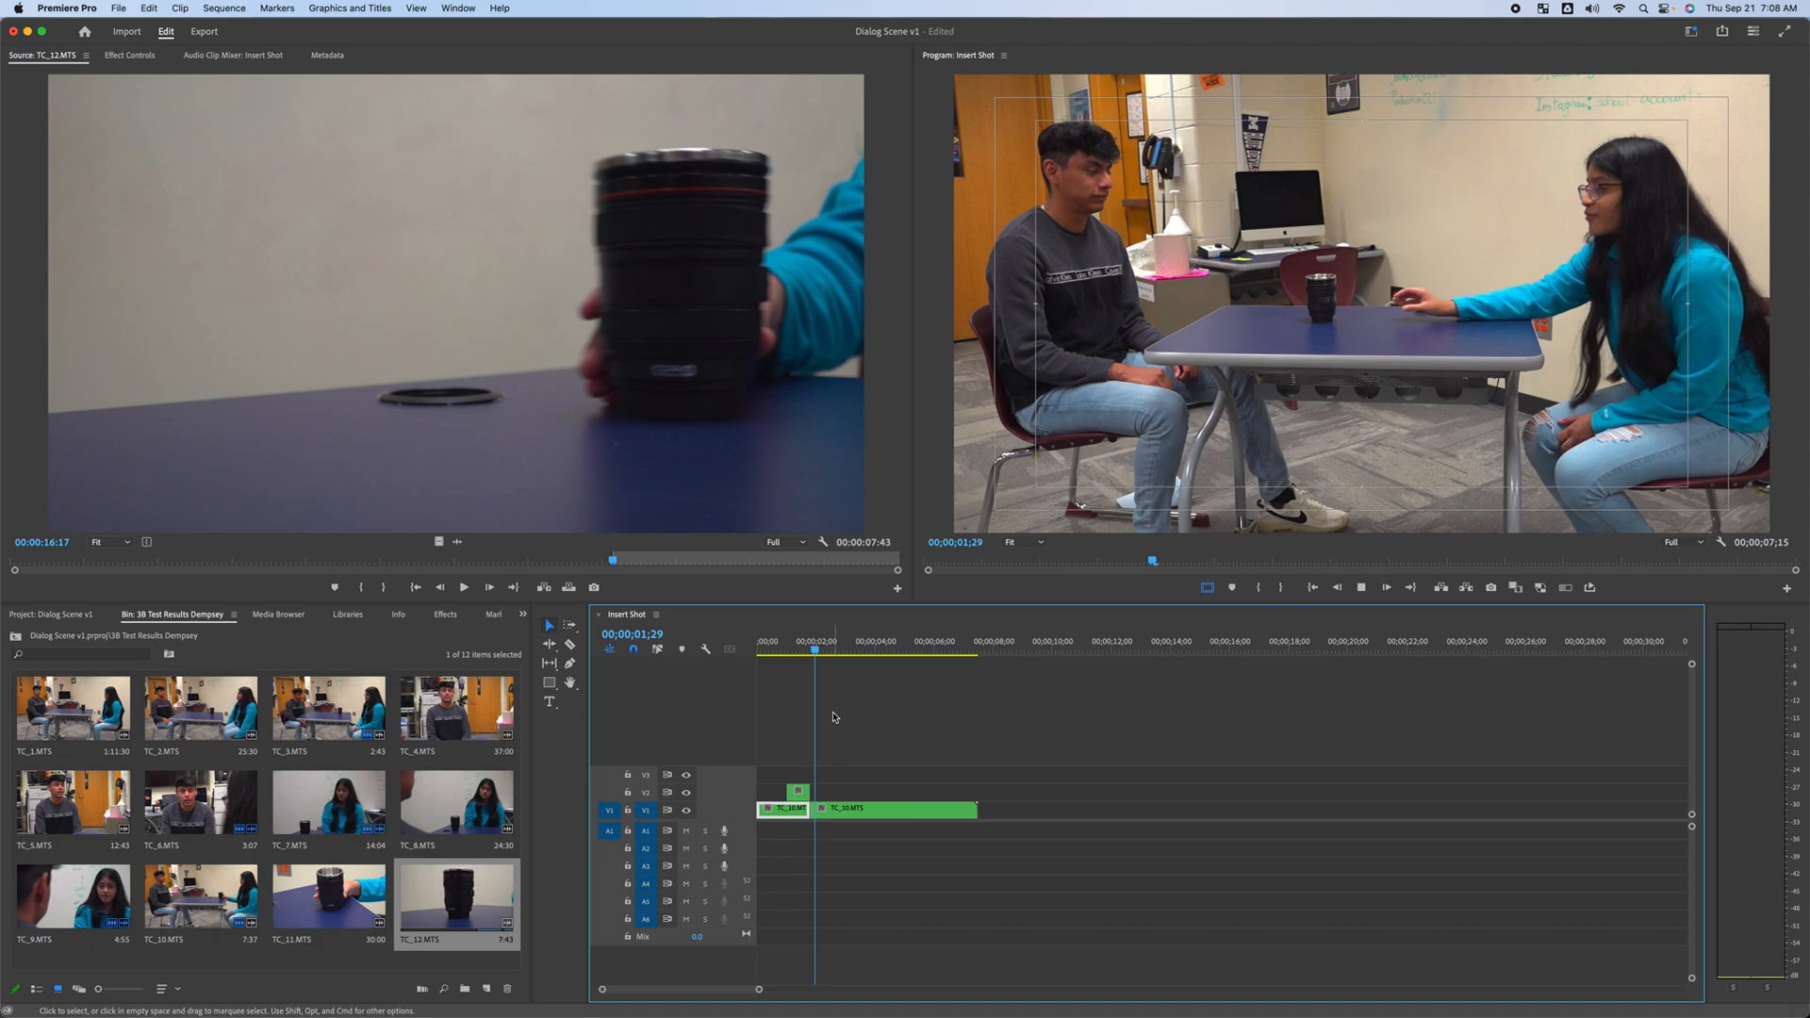
{"action": "left_click_drag", "start_coordinate": [824, 641], "coordinate": [808, 676]}
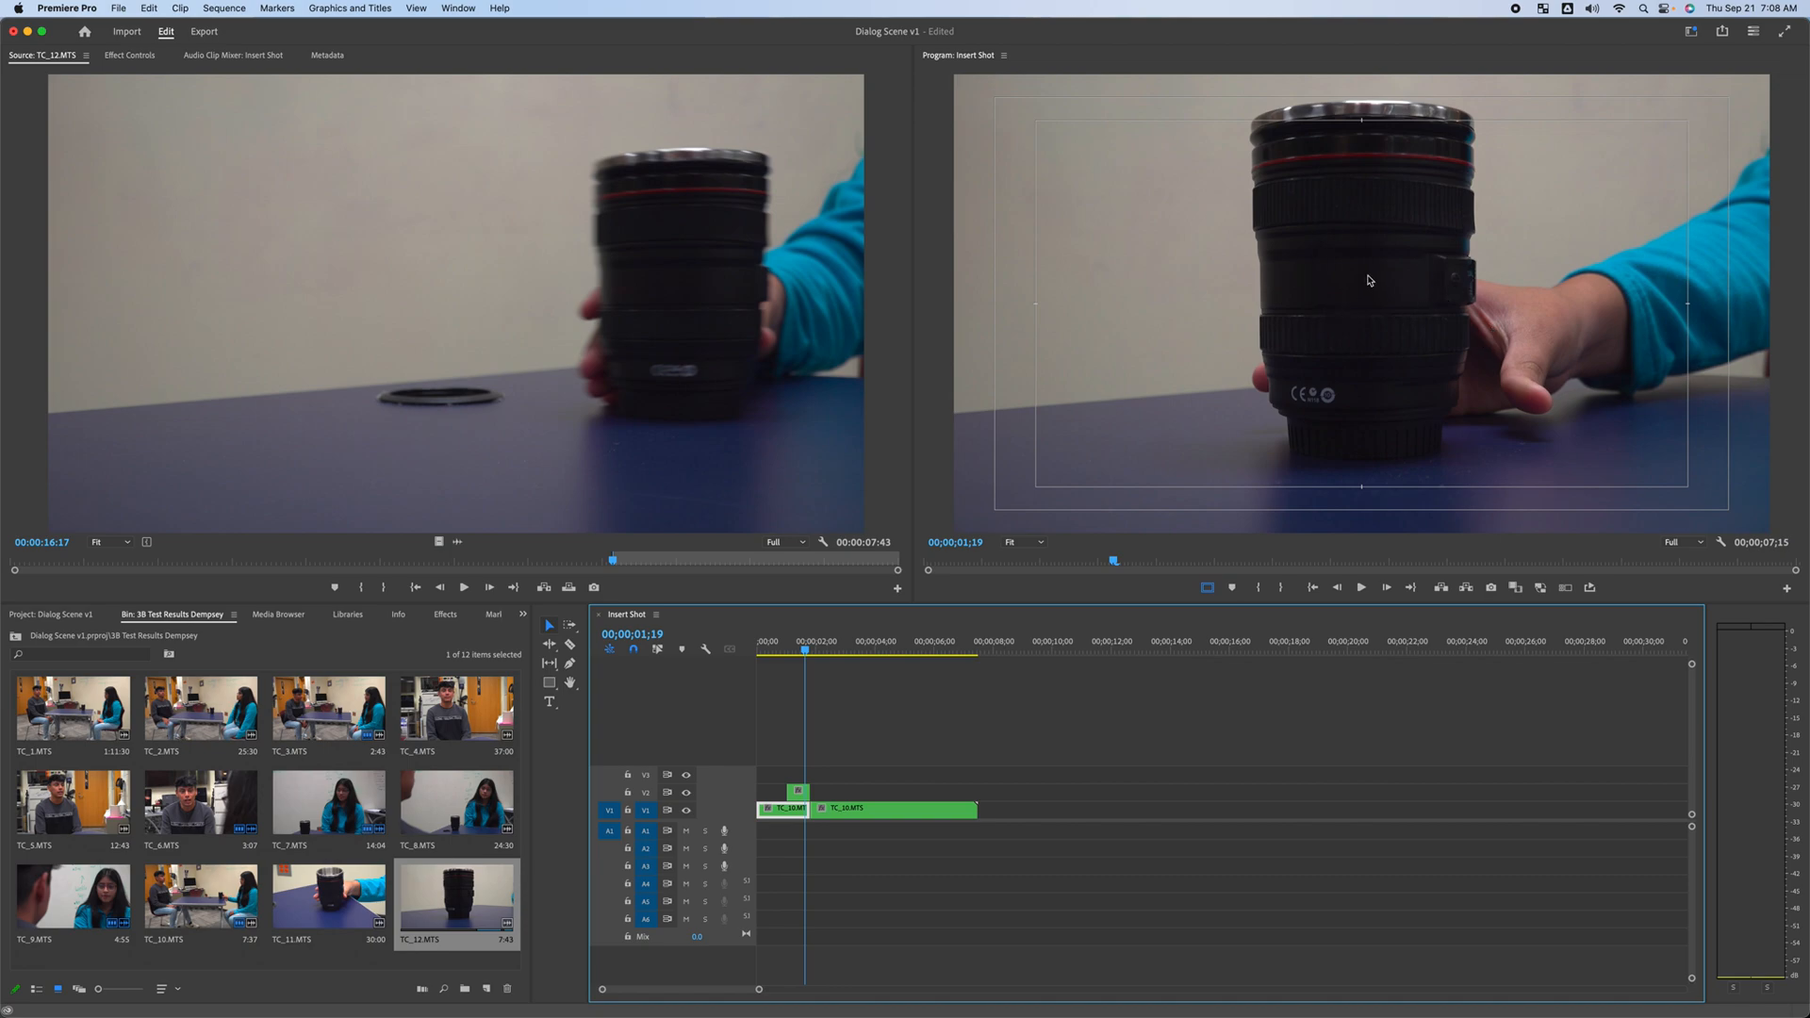
{"action": "left_click_drag", "start_coordinate": [807, 649], "coordinate": [816, 652]}
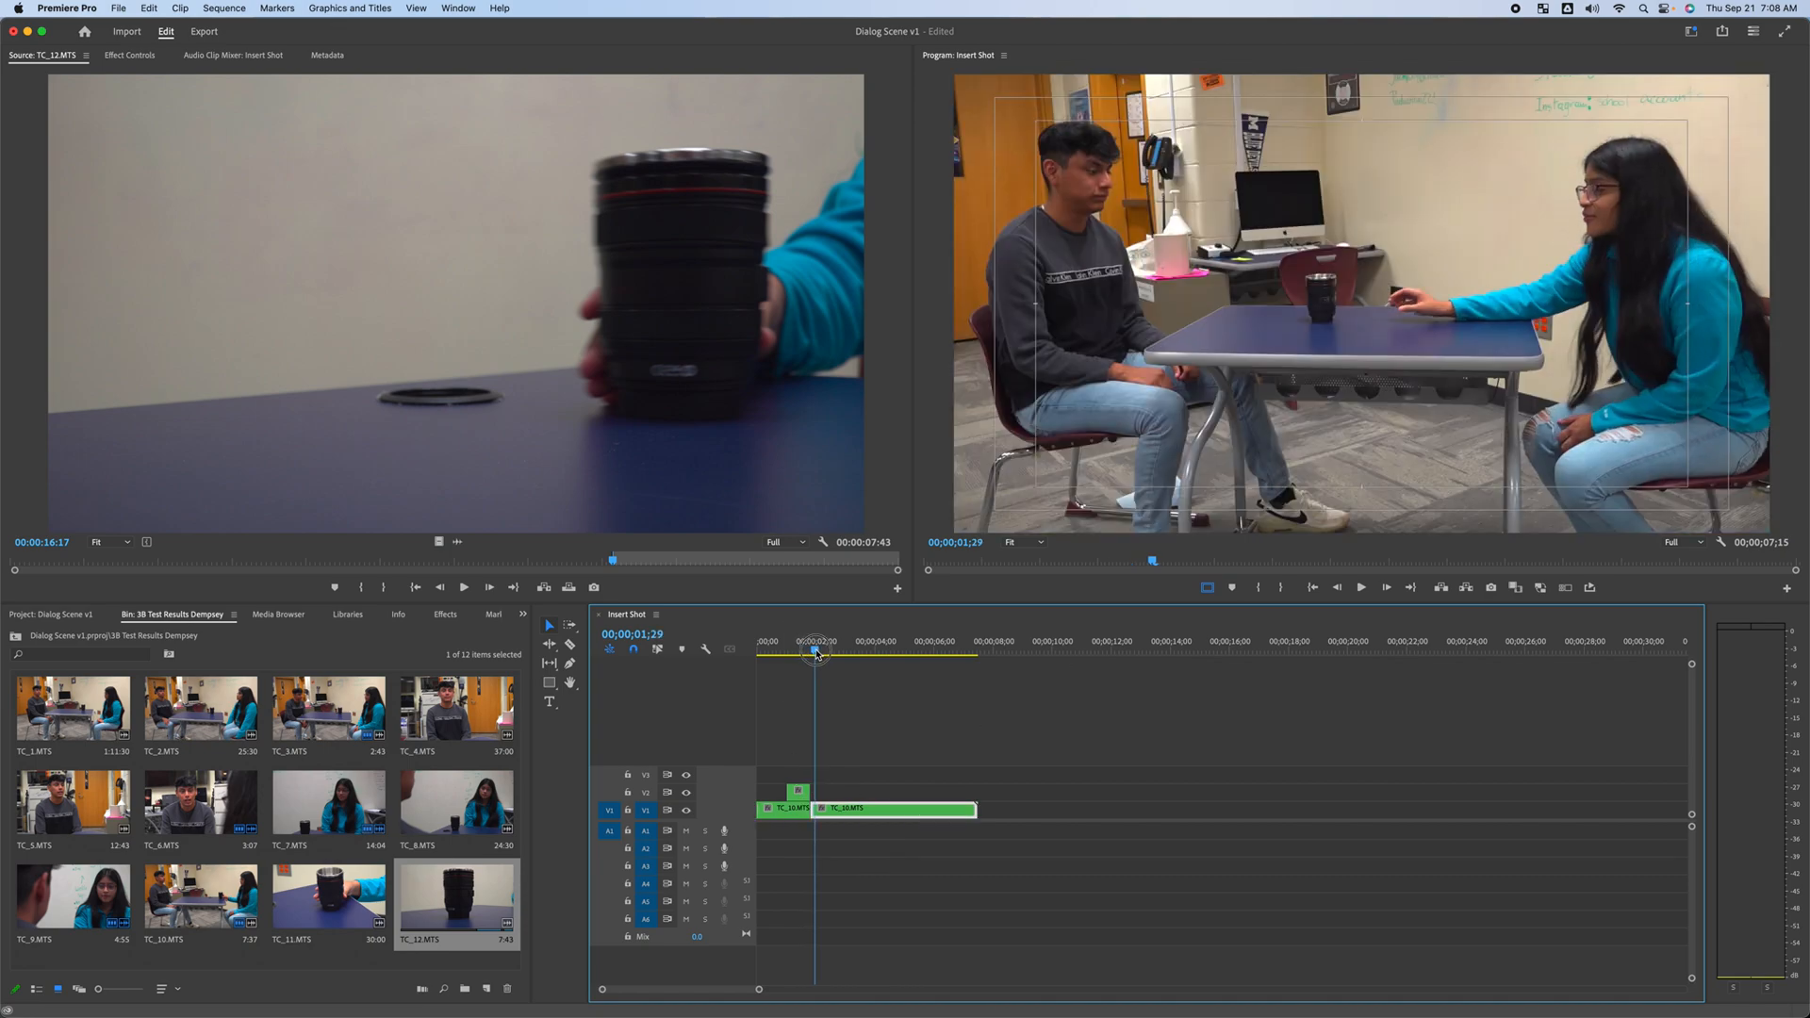
Try moving the second V1 wide segment later along the track, then undo the move
{"action": "left_click_drag", "start_coordinate": [820, 809], "coordinate": [859, 811]}
{"action": "left_click", "coordinate": [877, 650]}
{"action": "mouse_move", "coordinate": [882, 652]}
{"action": "left_mouse_down"}
{"action": "mouse_move", "coordinate": [861, 657]}
{"action": "mouse_move", "coordinate": [876, 662]}
{"action": "left_mouse_up"}
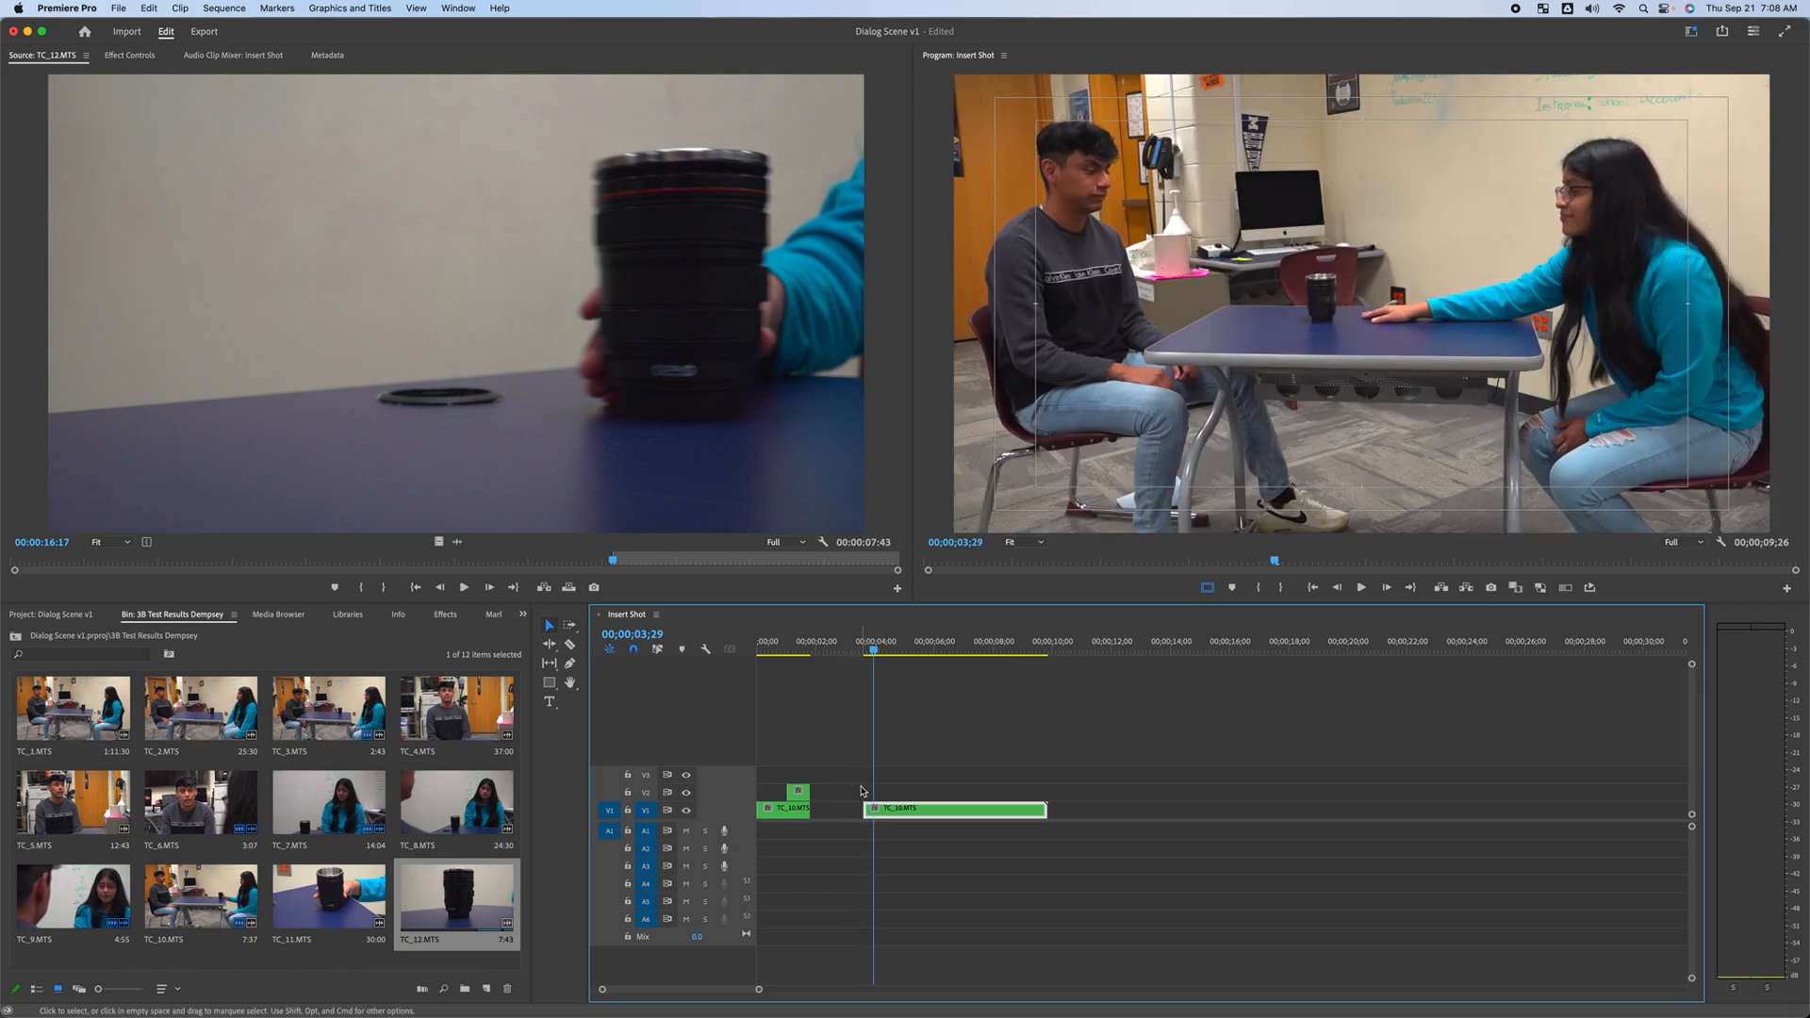
{"action": "key", "text": "super+z"}
{"action": "key", "text": "super+z"}
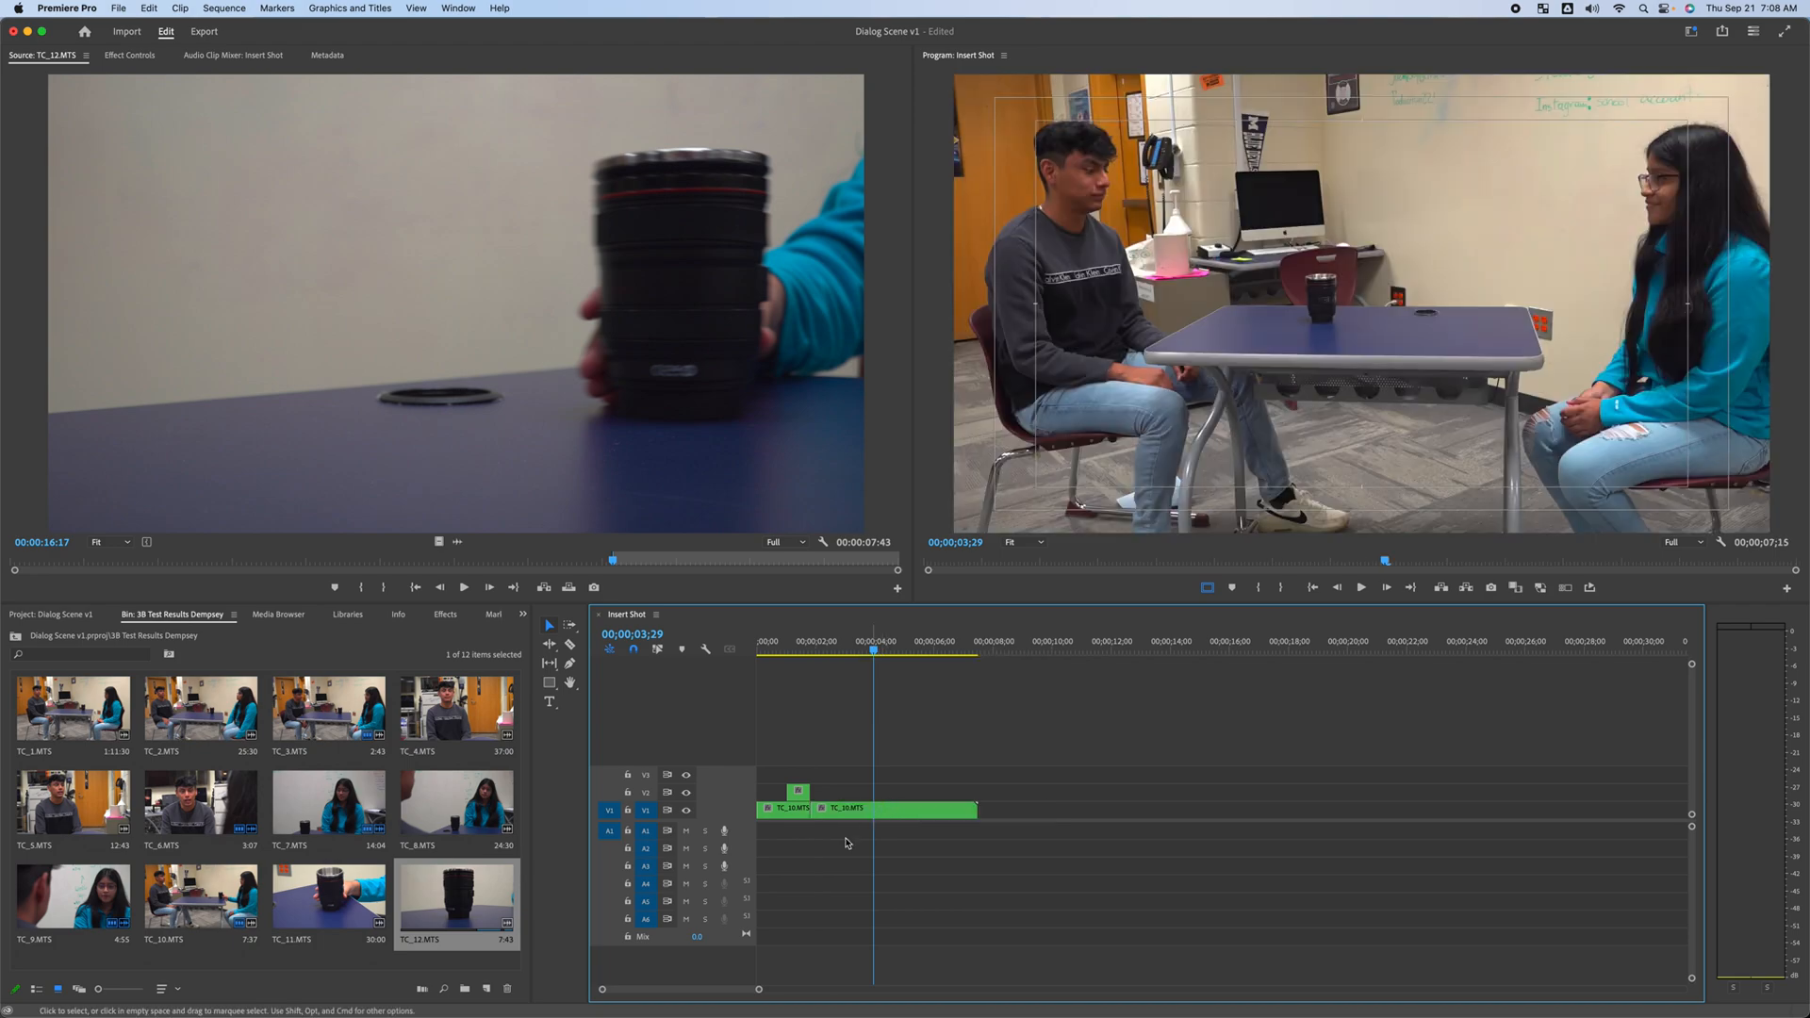
Trim the end of the second V1 wide segment back to the playhead at 00;00;03;00
{"action": "key", "text": "Home"}
{"action": "key", "text": "space"}
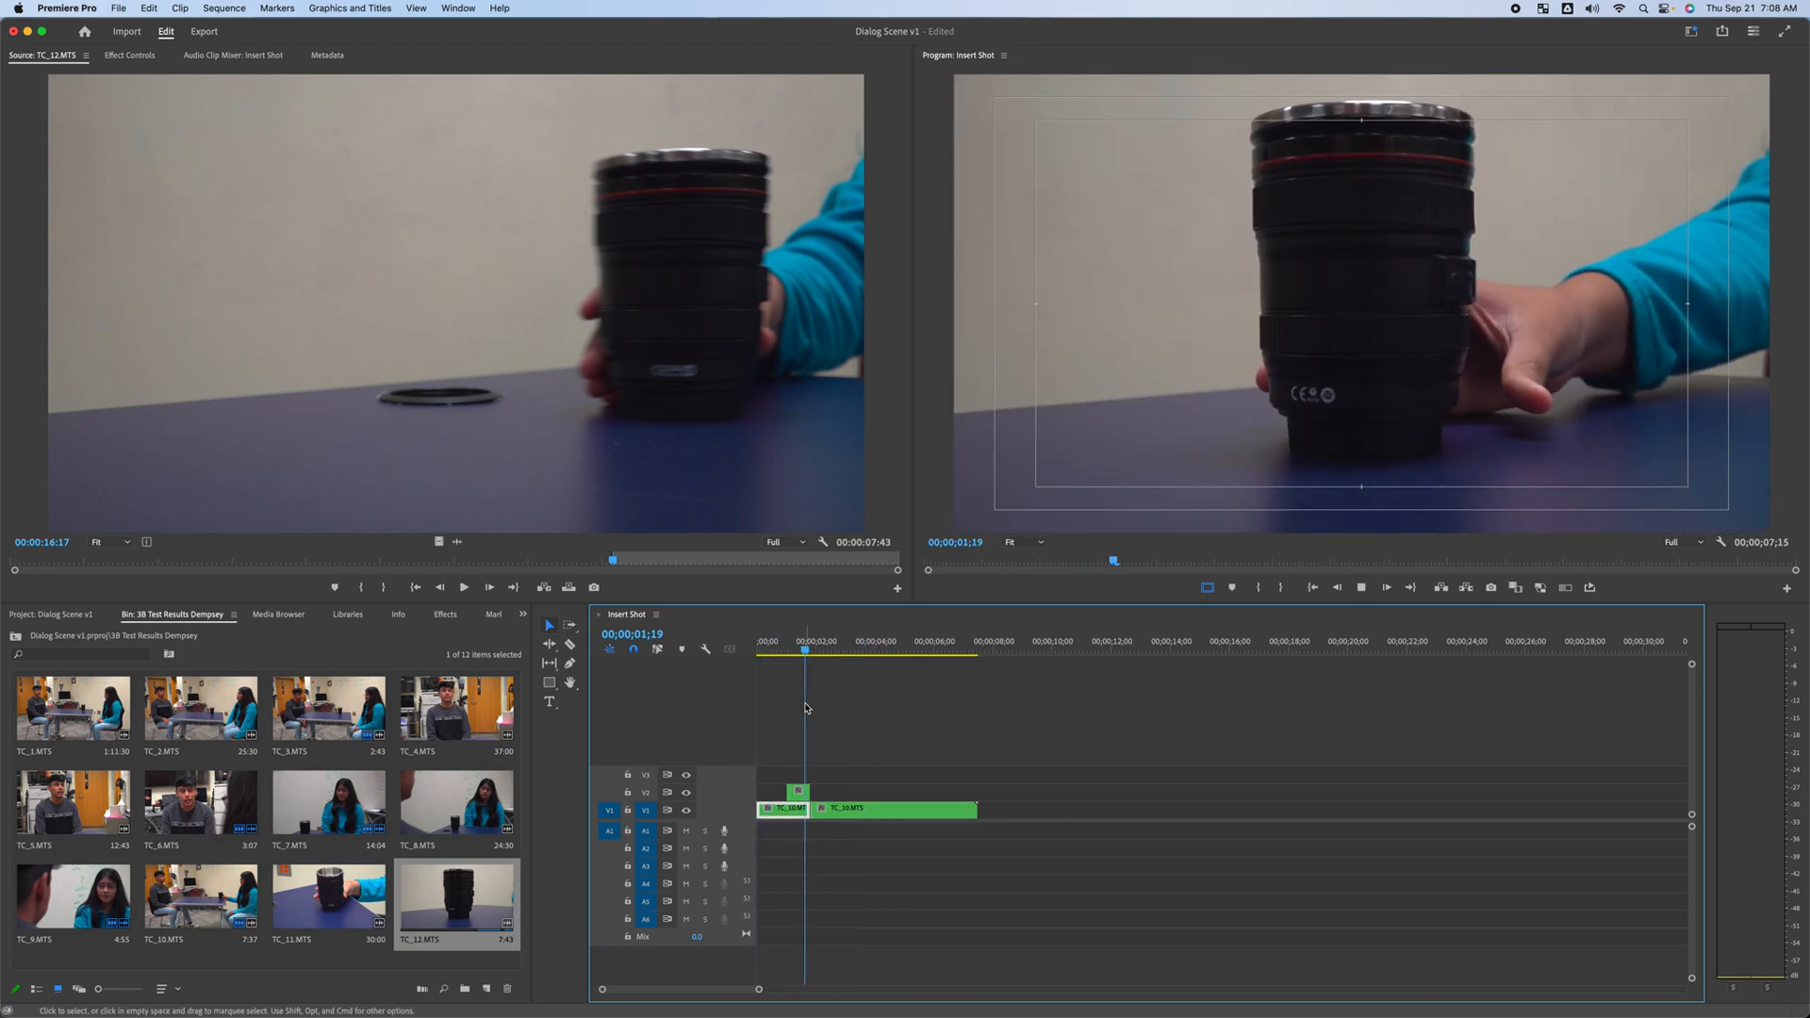
{"action": "key", "text": "space"}
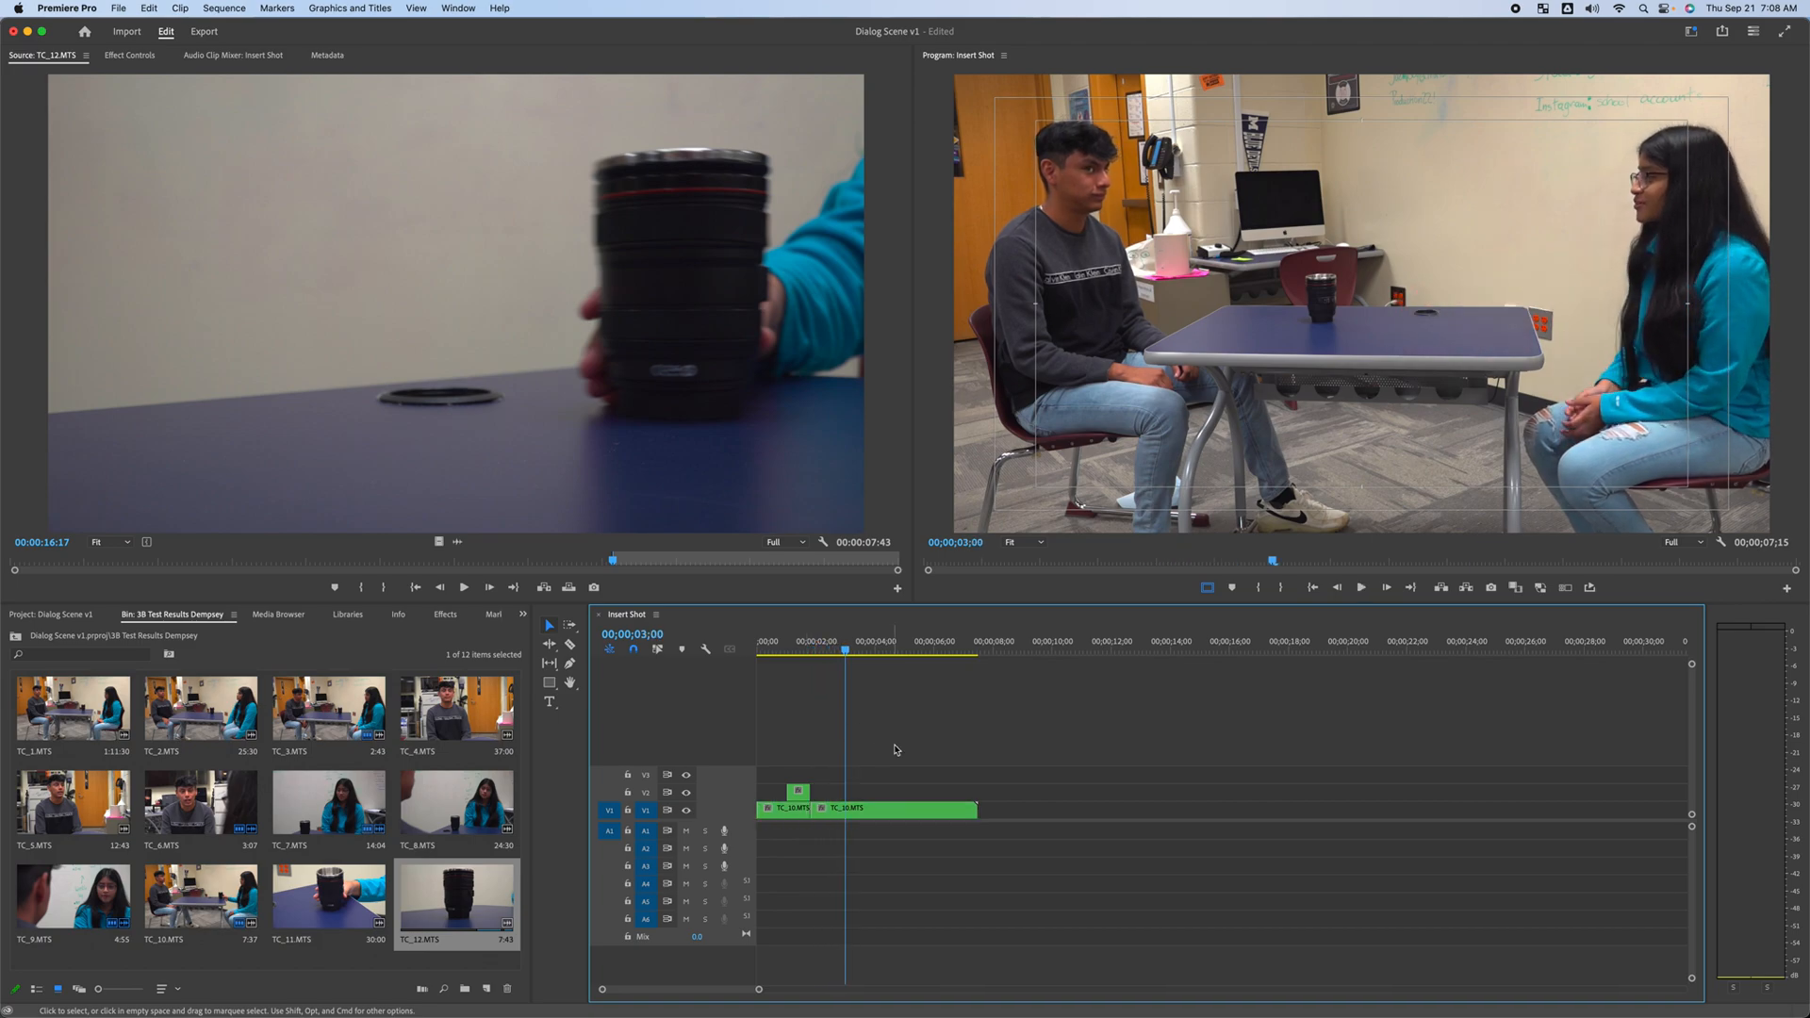
{"action": "left_click_drag", "start_coordinate": [975, 811], "coordinate": [844, 823]}
{"action": "mouse_move", "coordinate": [843, 651]}
{"action": "left_mouse_down"}
{"action": "mouse_move", "coordinate": [802, 652]}
{"action": "mouse_move", "coordinate": [840, 666]}
{"action": "left_mouse_up"}
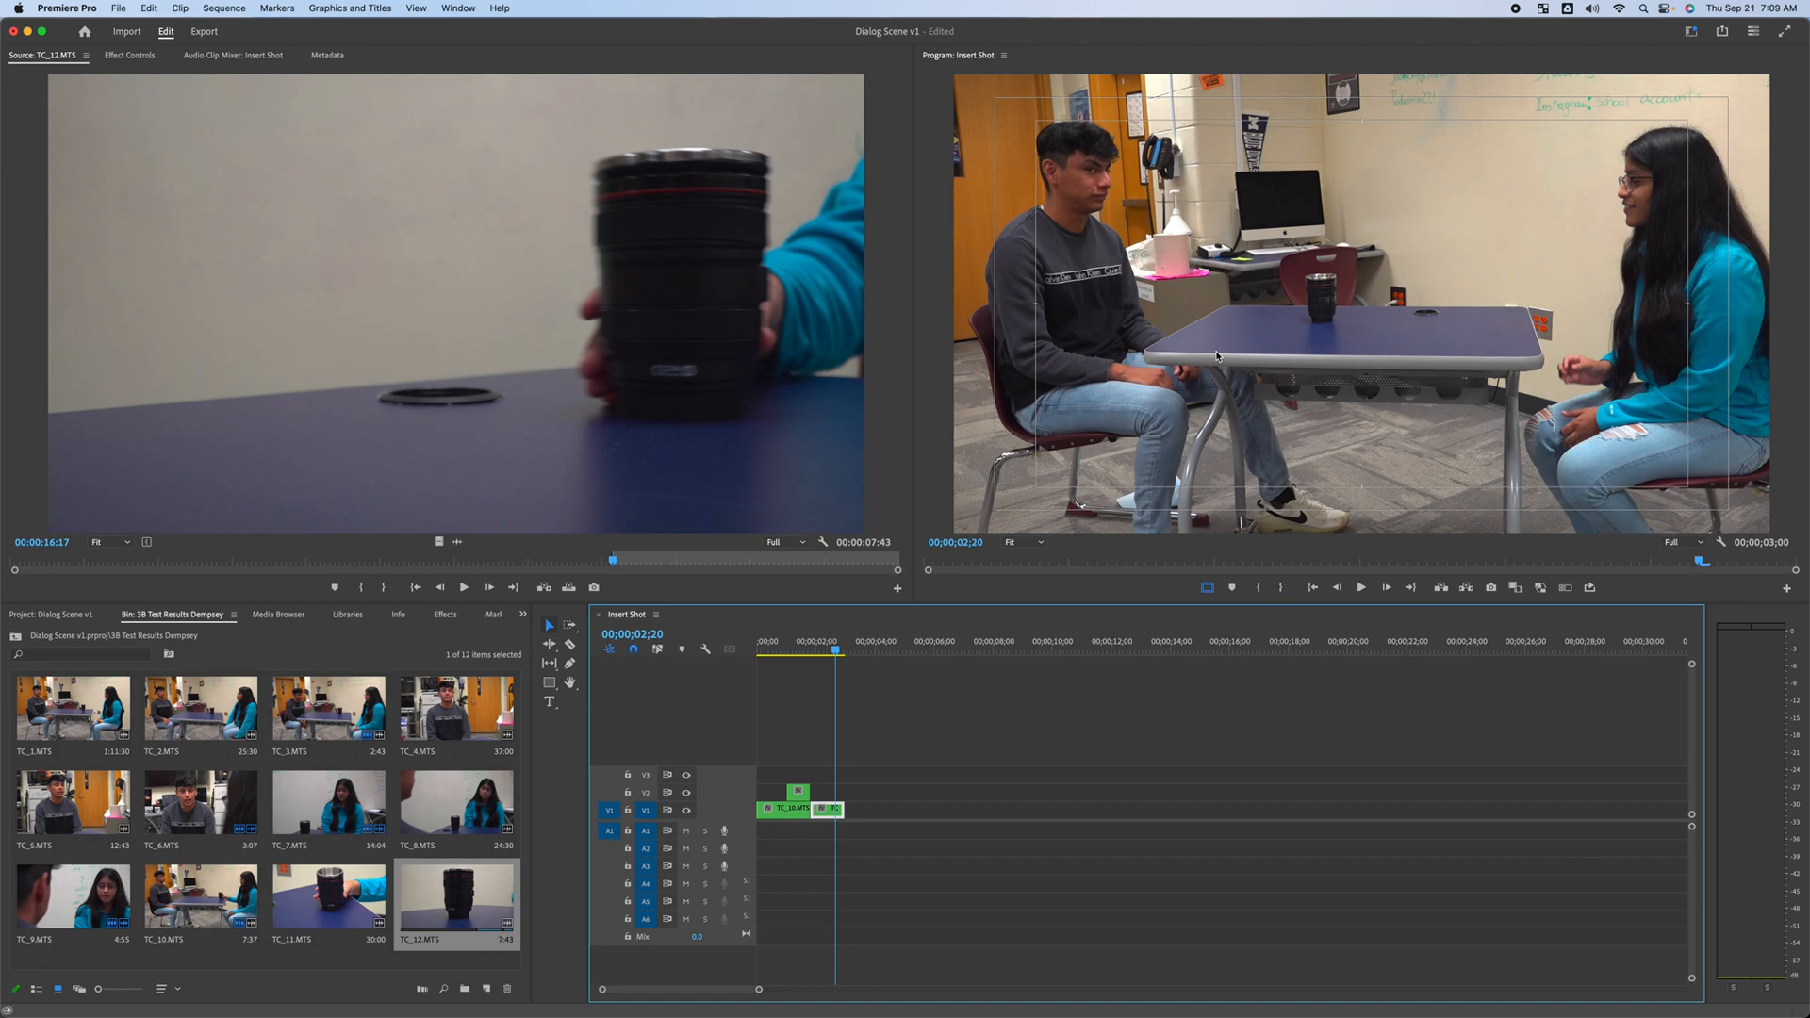
Play the Insert Shot sequence from the start to review the edit
{"action": "left_click", "coordinate": [795, 732]}
{"action": "left_click_drag", "start_coordinate": [836, 648], "coordinate": [752, 677]}
{"action": "key", "text": "space"}
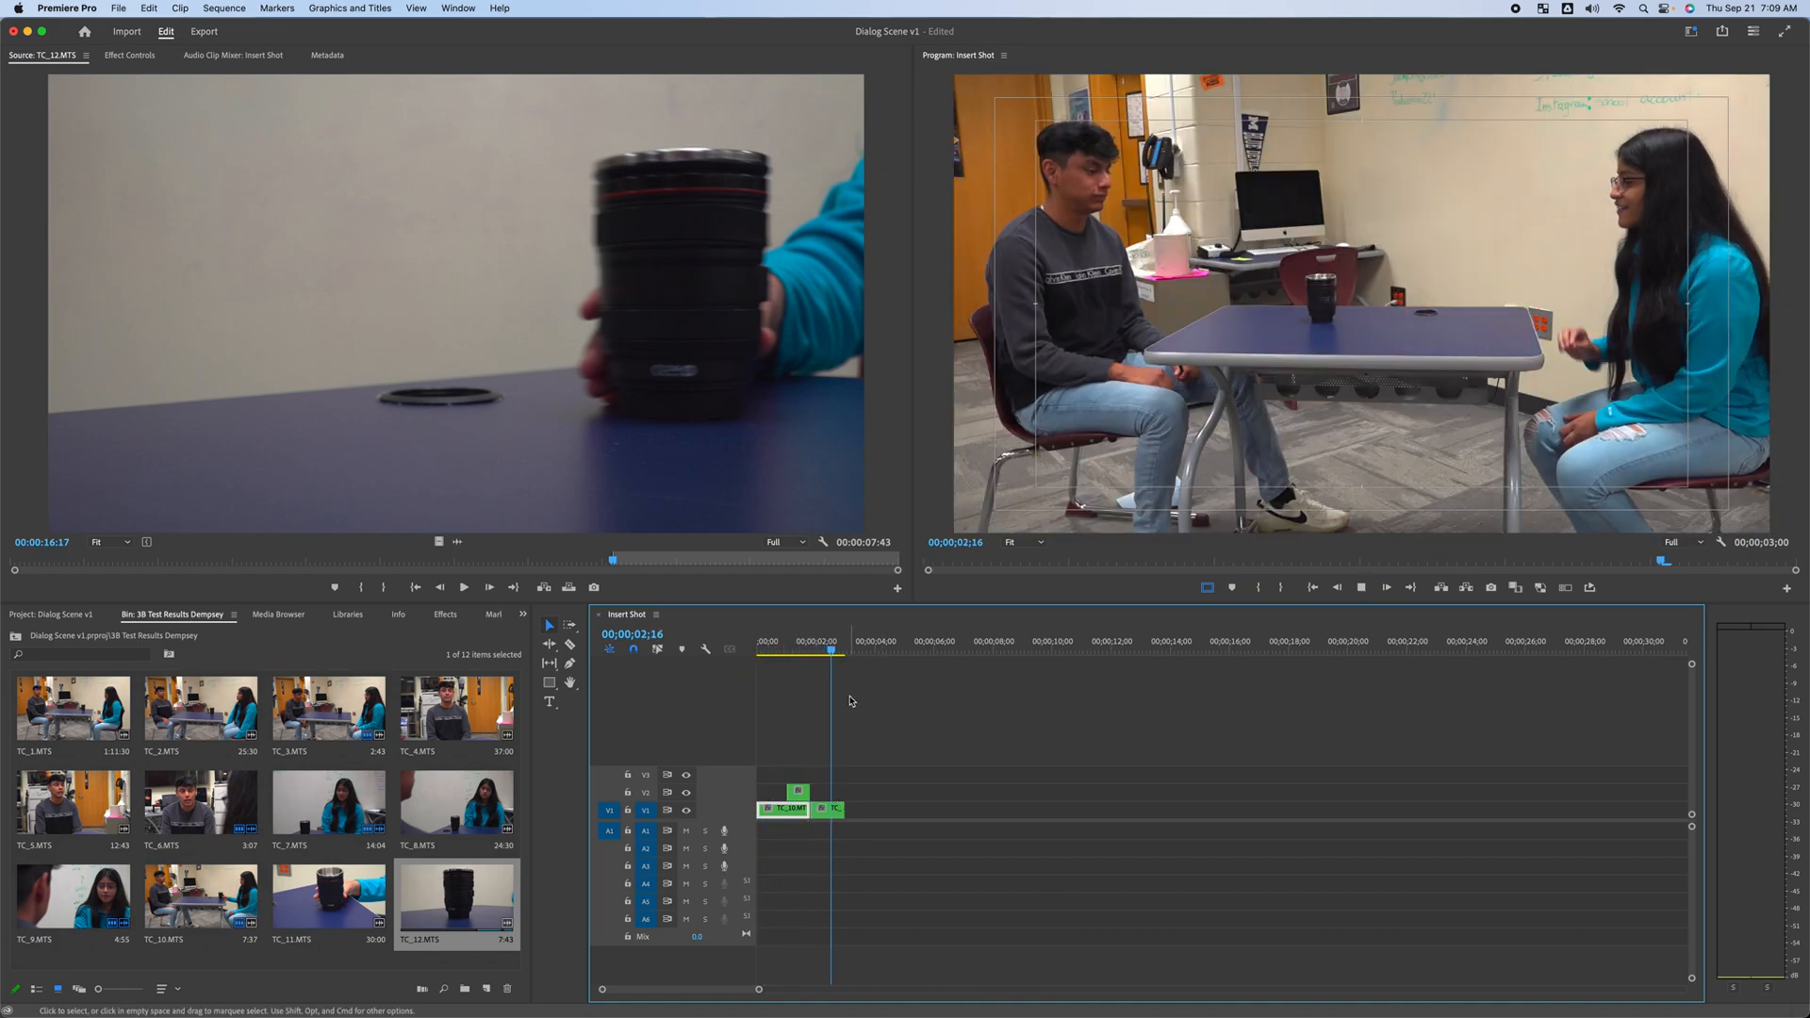
Close the Insert Shot sequence and open the Dialog Scene v1 sequence from the project
{"action": "left_click", "coordinate": [601, 620]}
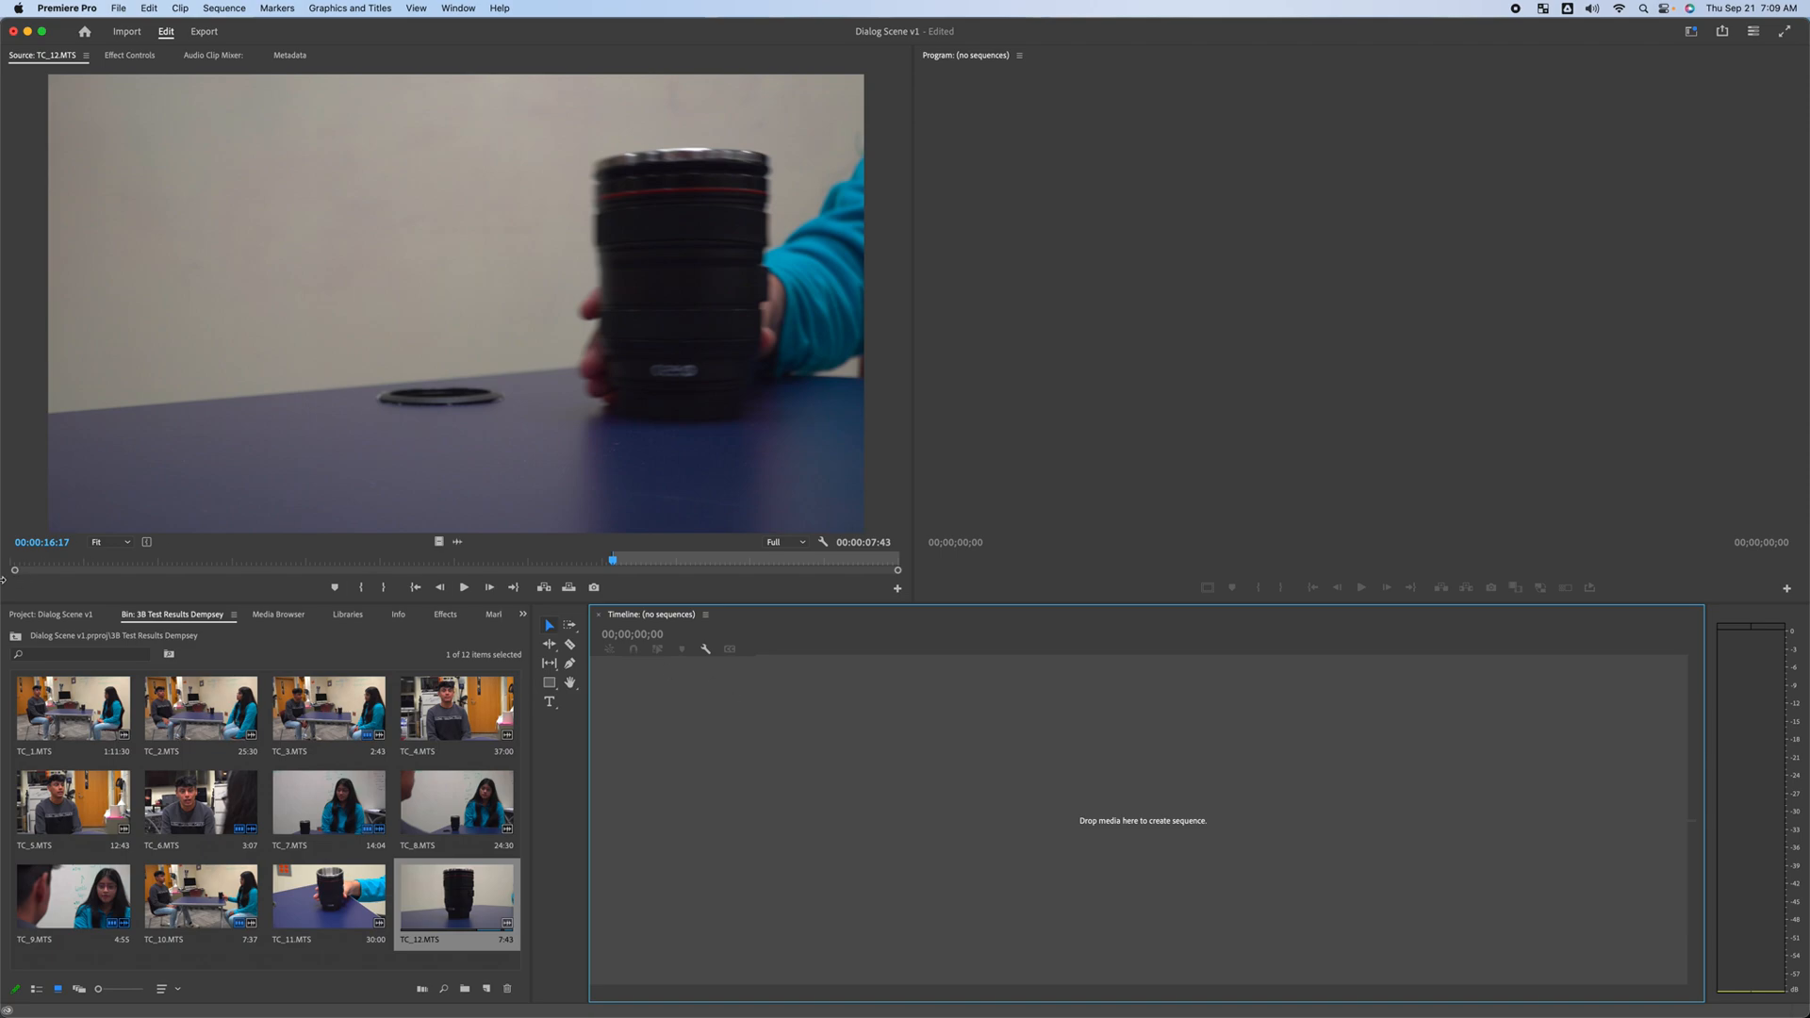
{"action": "left_click", "coordinate": [81, 617]}
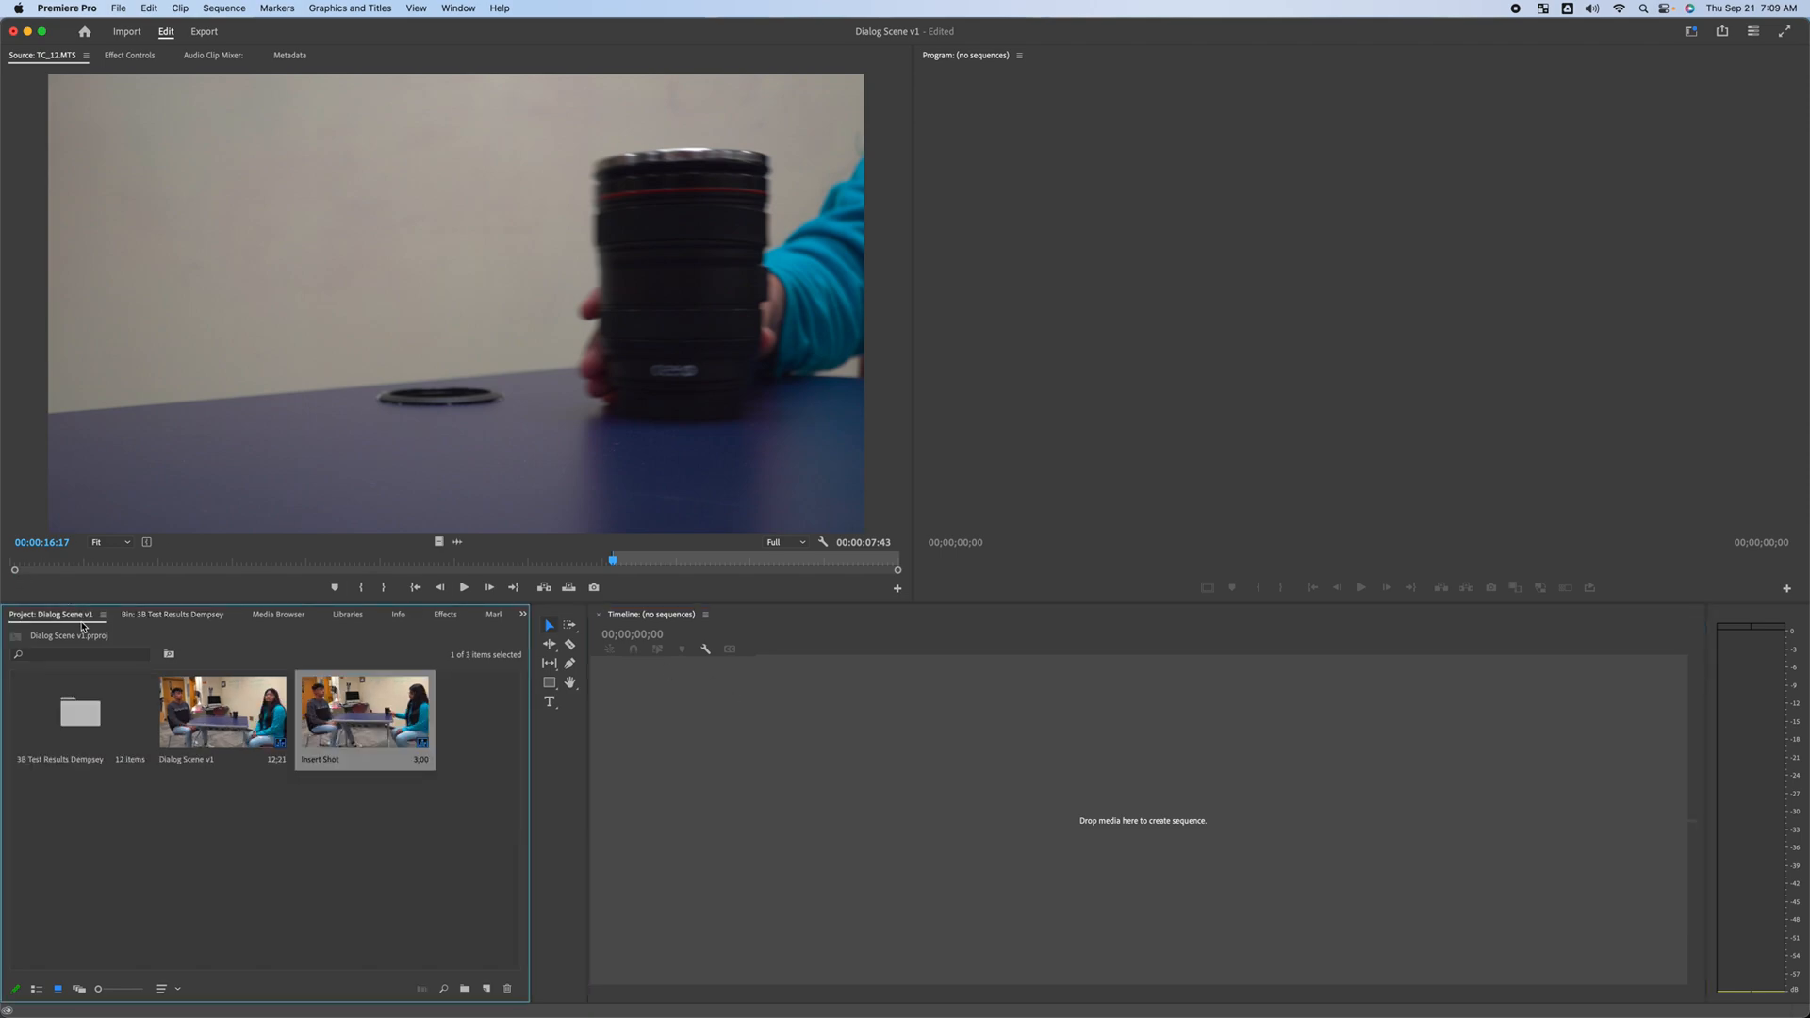
{"action": "left_click", "coordinate": [209, 730]}
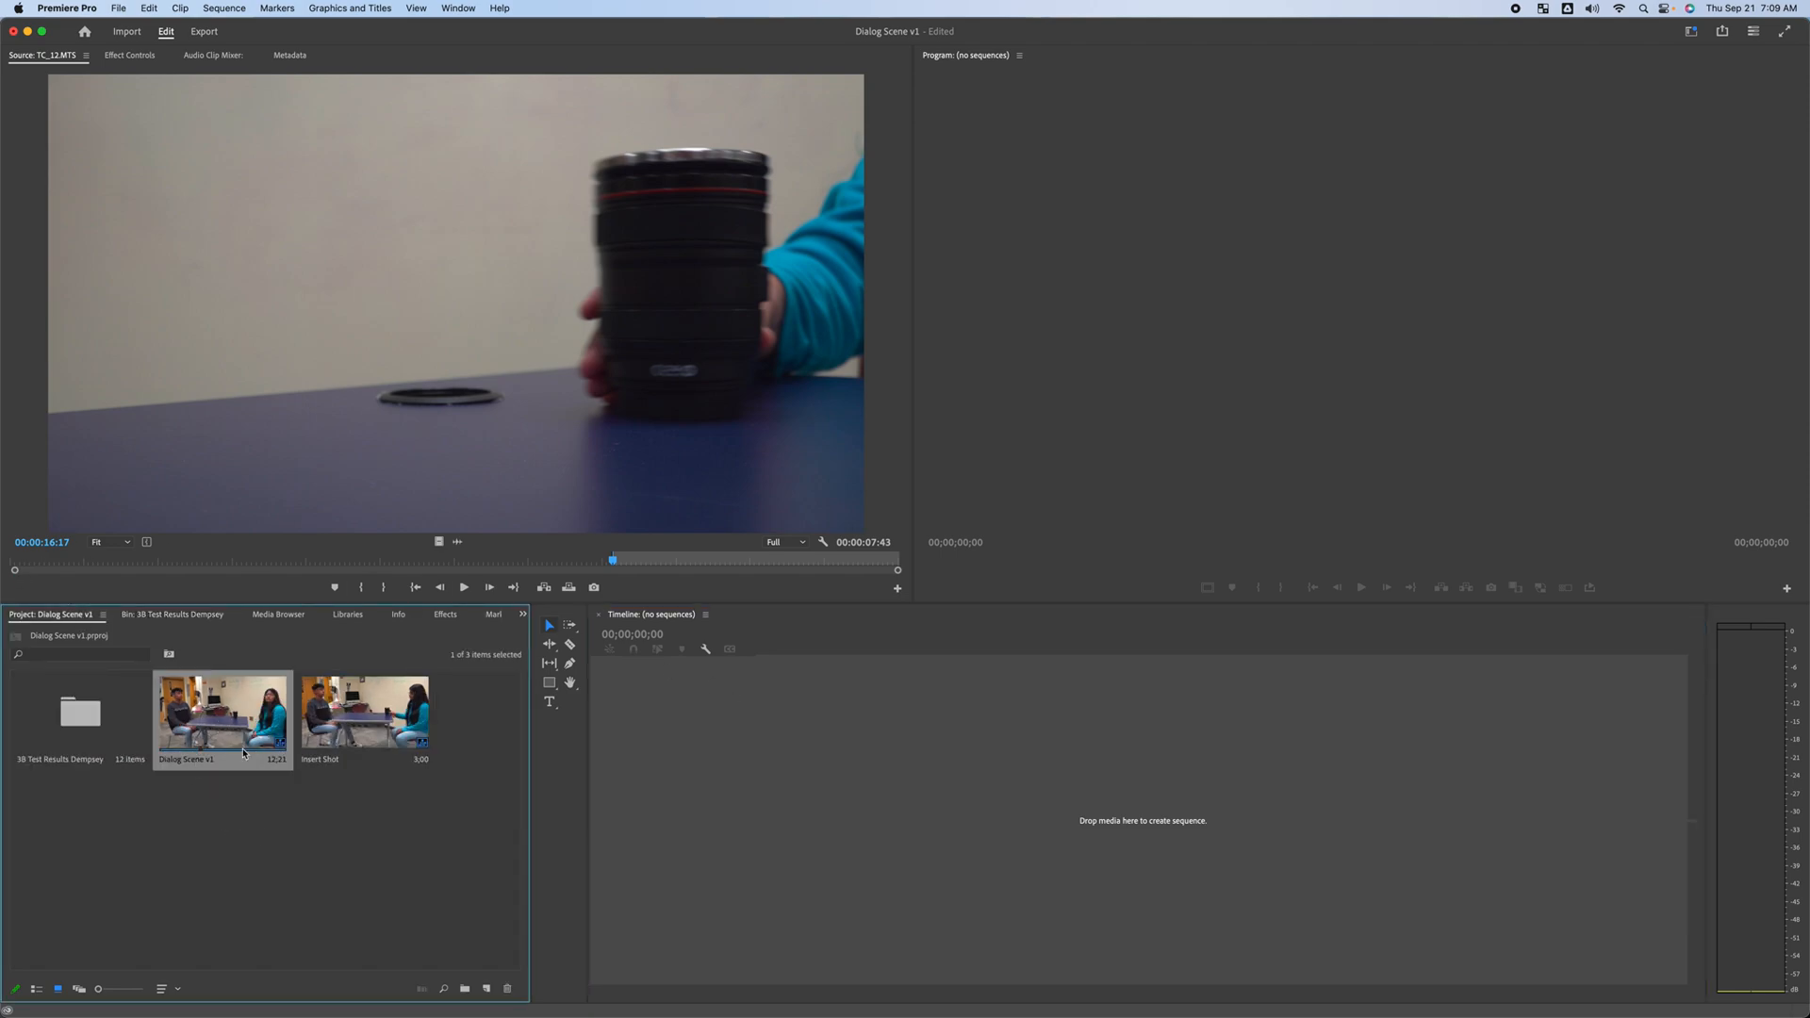
{"action": "double_click", "coordinate": [205, 715]}
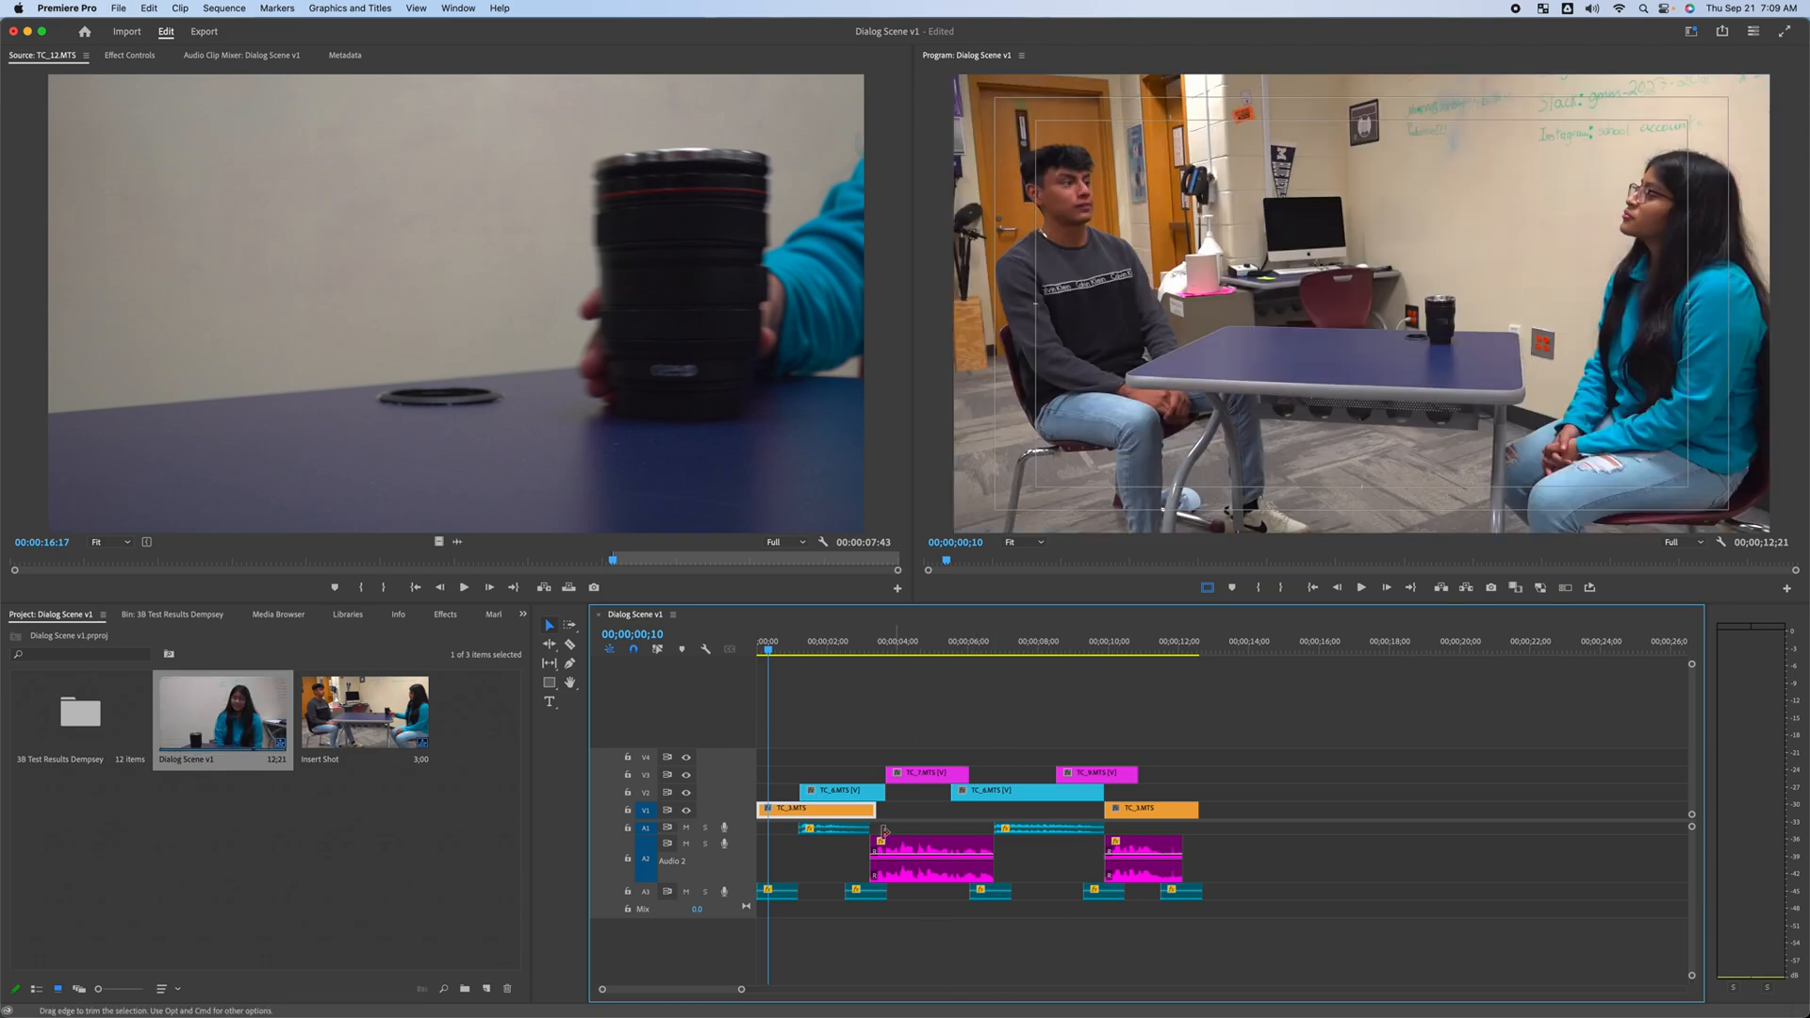
Place the Insert Shot sequence on V1 of Dialog Scene v1 at about 00;00;15;00 and play it
{"action": "left_click", "coordinate": [368, 711]}
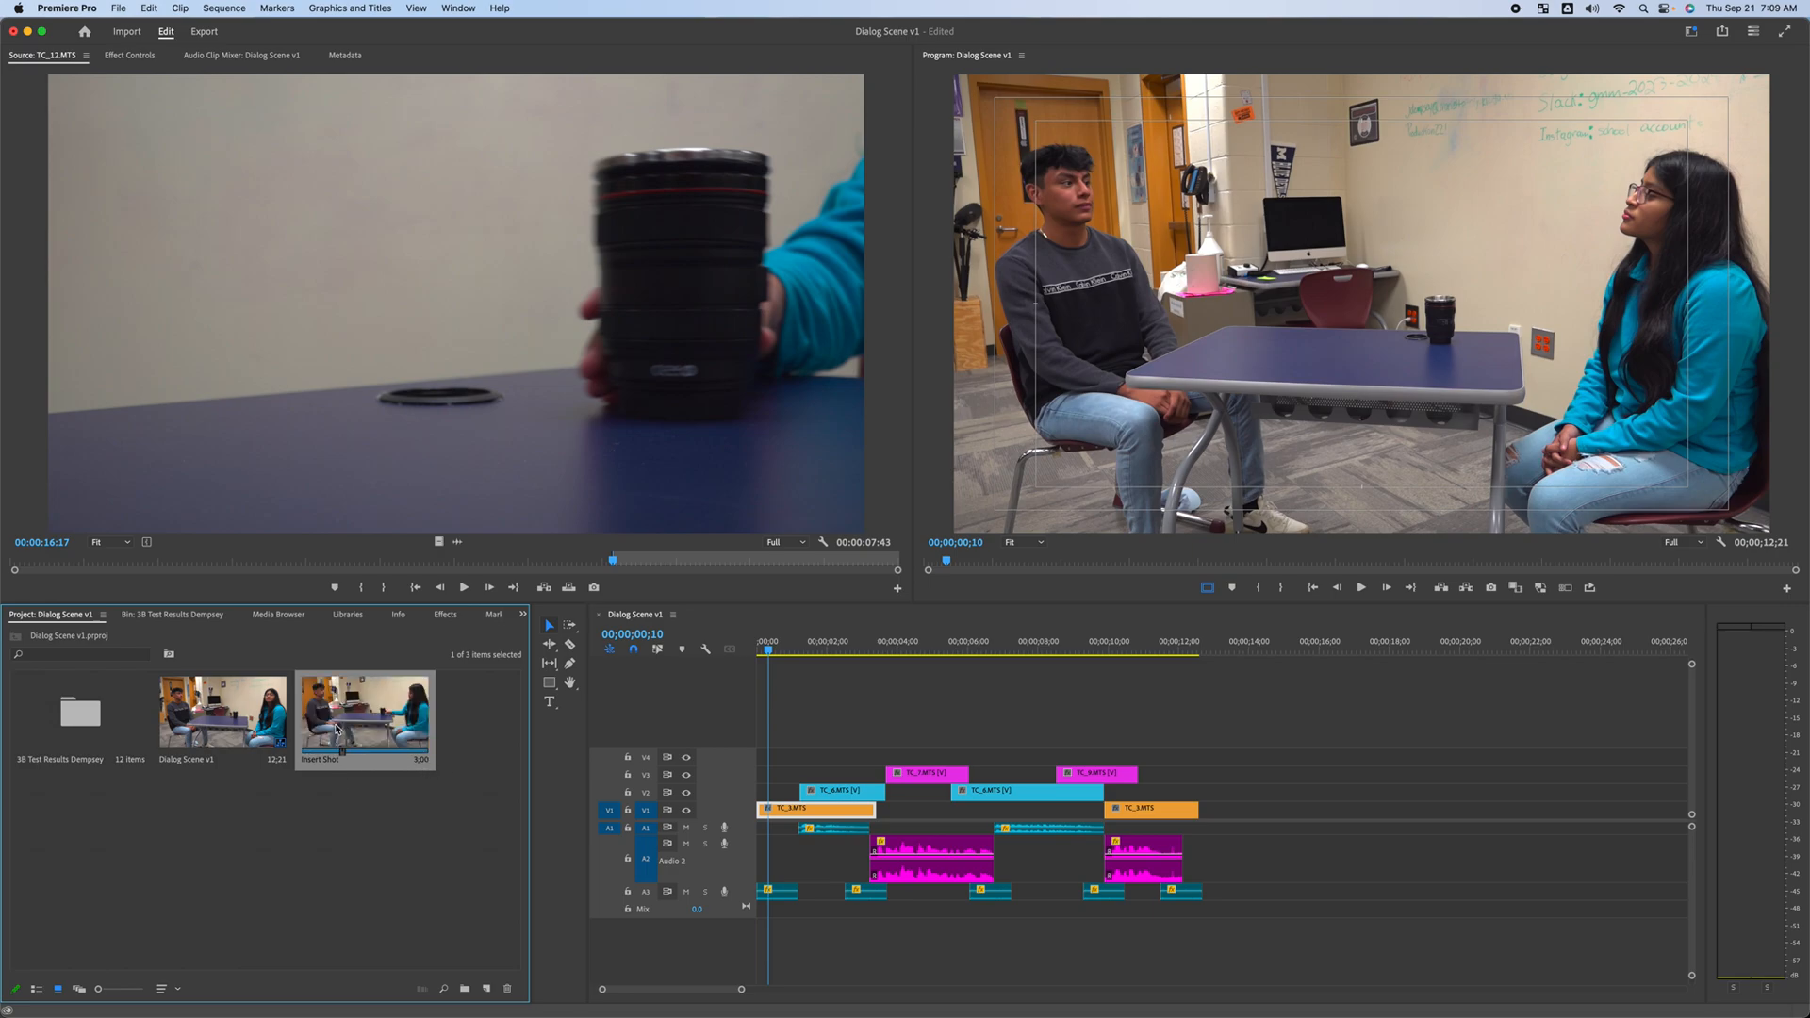
{"action": "left_click_drag", "start_coordinate": [425, 760], "coordinate": [1275, 811]}
{"action": "left_click_drag", "start_coordinate": [1250, 648], "coordinate": [1273, 649]}
{"action": "key", "text": "space"}
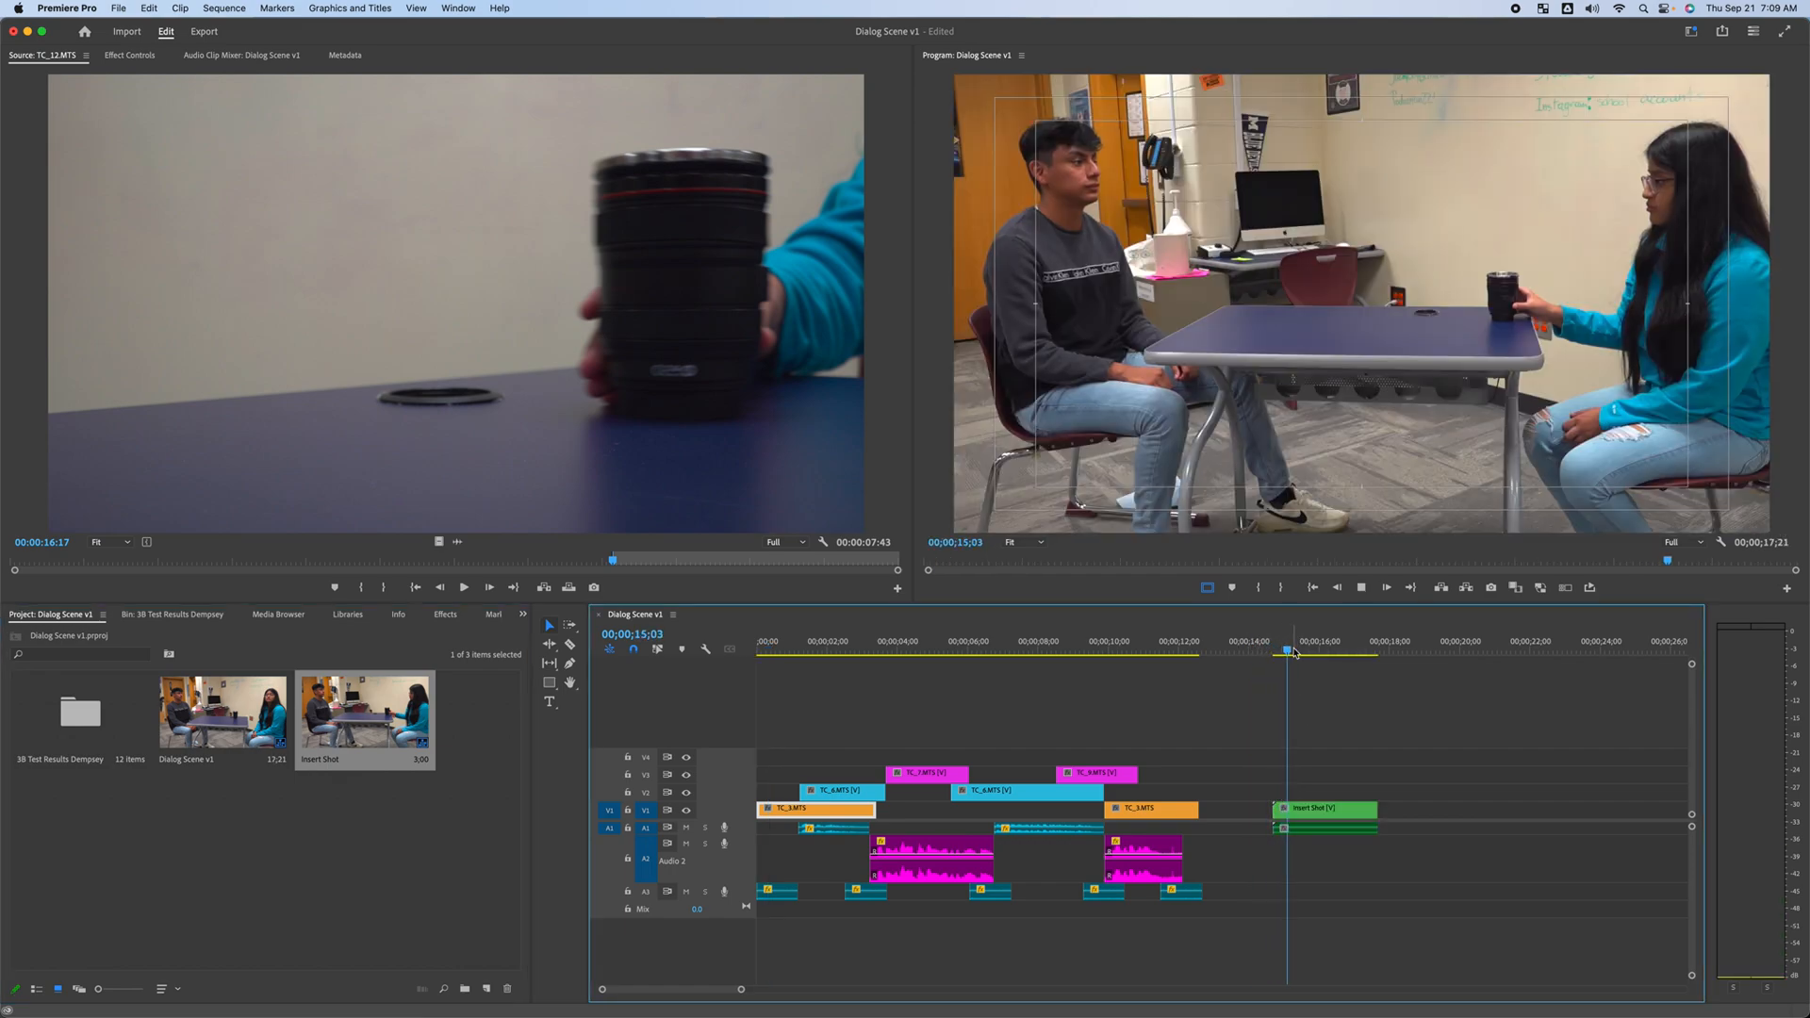
Select the placed Insert Shot clip with its audio and delete it from the timeline
{"action": "left_click", "coordinate": [1282, 809]}
{"action": "left_click_drag", "start_coordinate": [1274, 780], "coordinate": [1363, 853]}
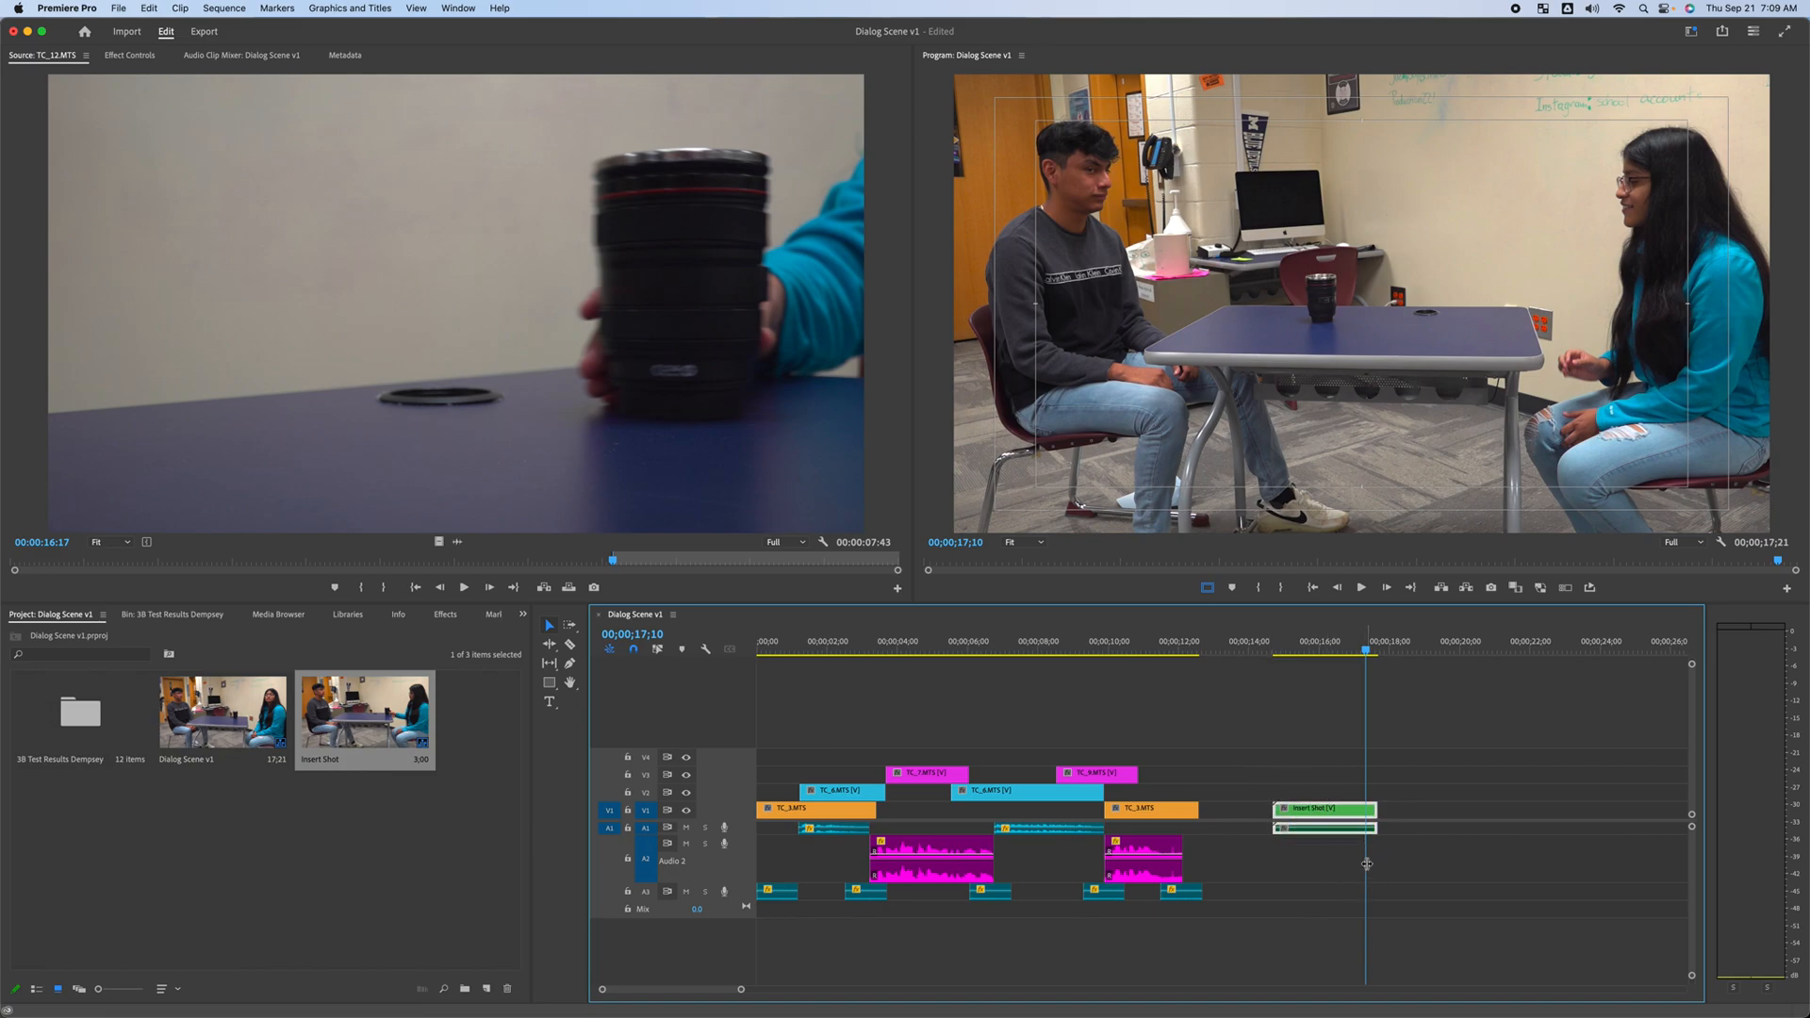
{"action": "key", "text": "Delete"}
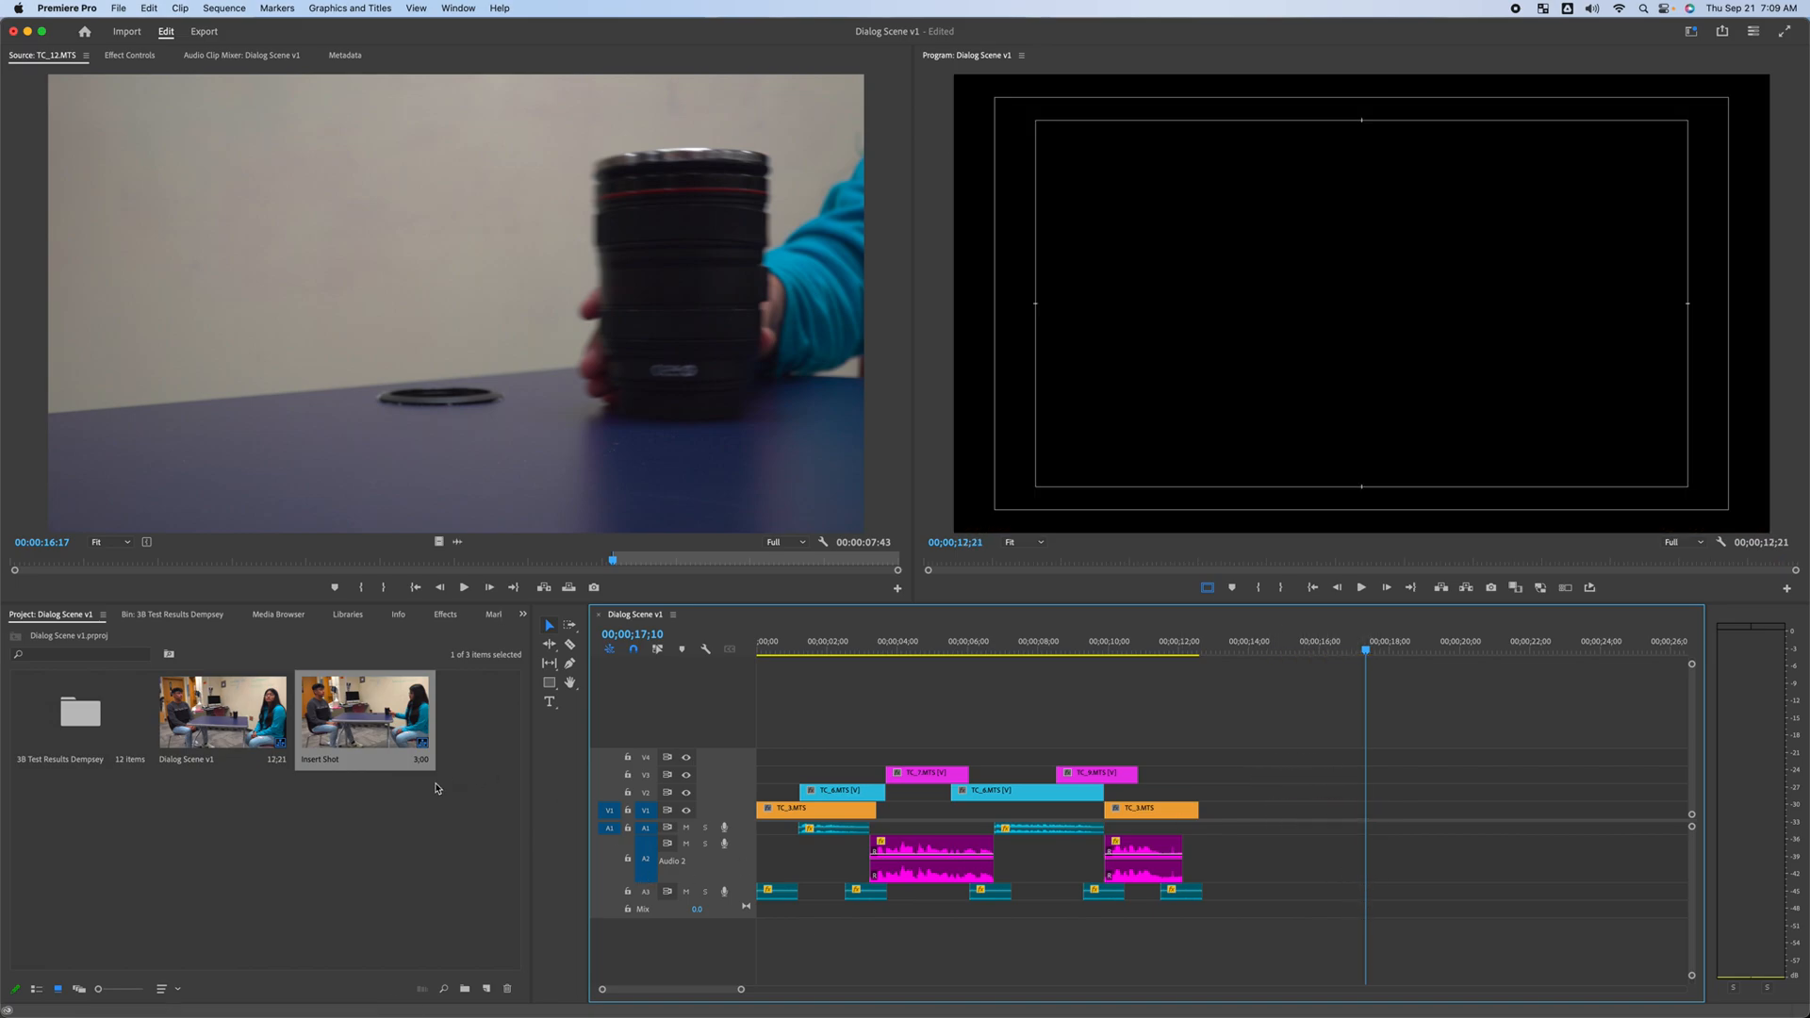
{"action": "left_click", "coordinate": [312, 761]}
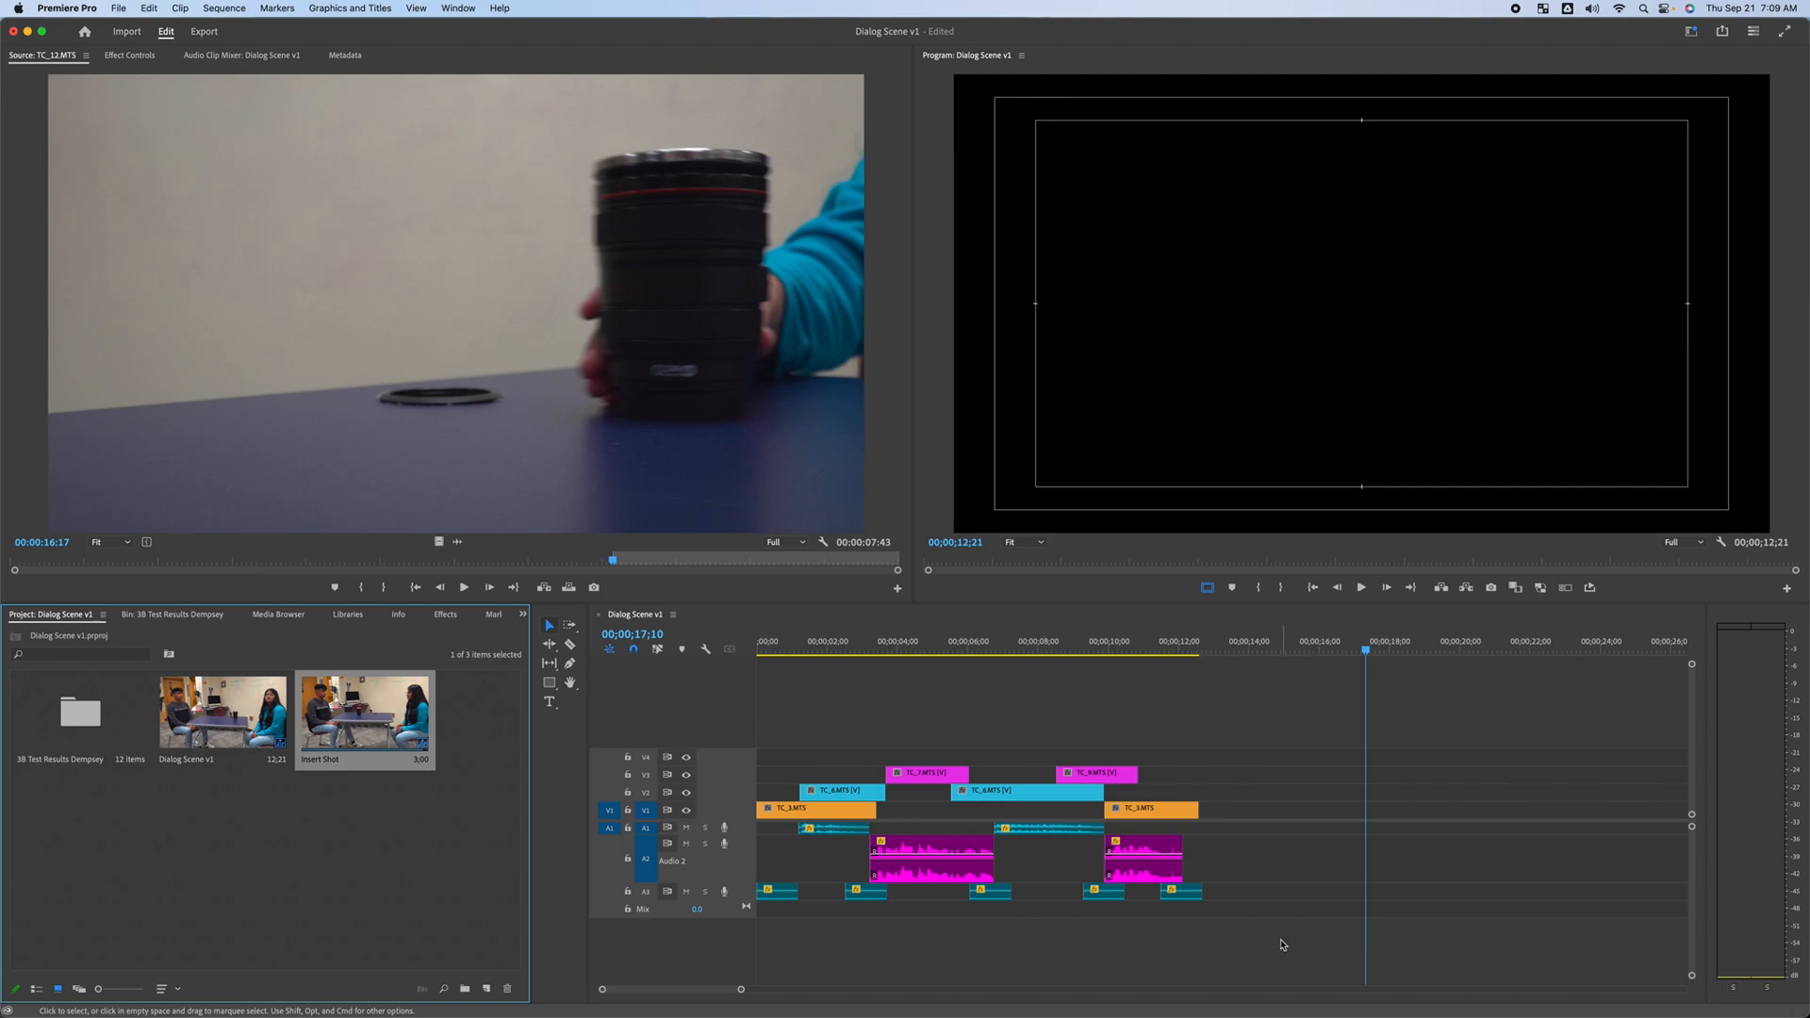